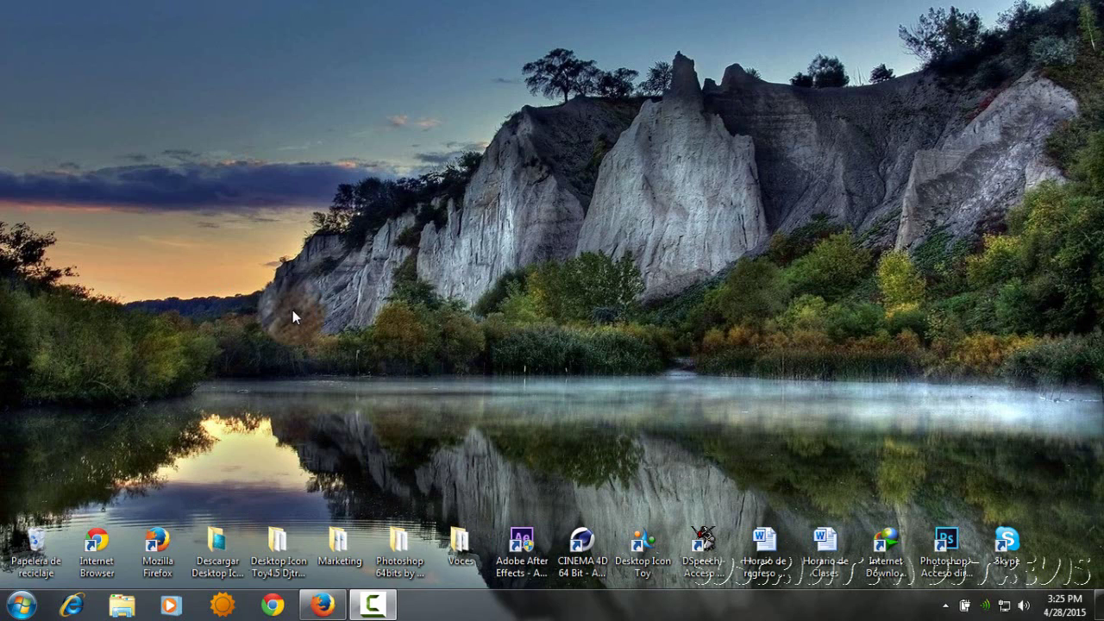
drag(293, 310, 668, 318)
drag(890, 122, 695, 231)
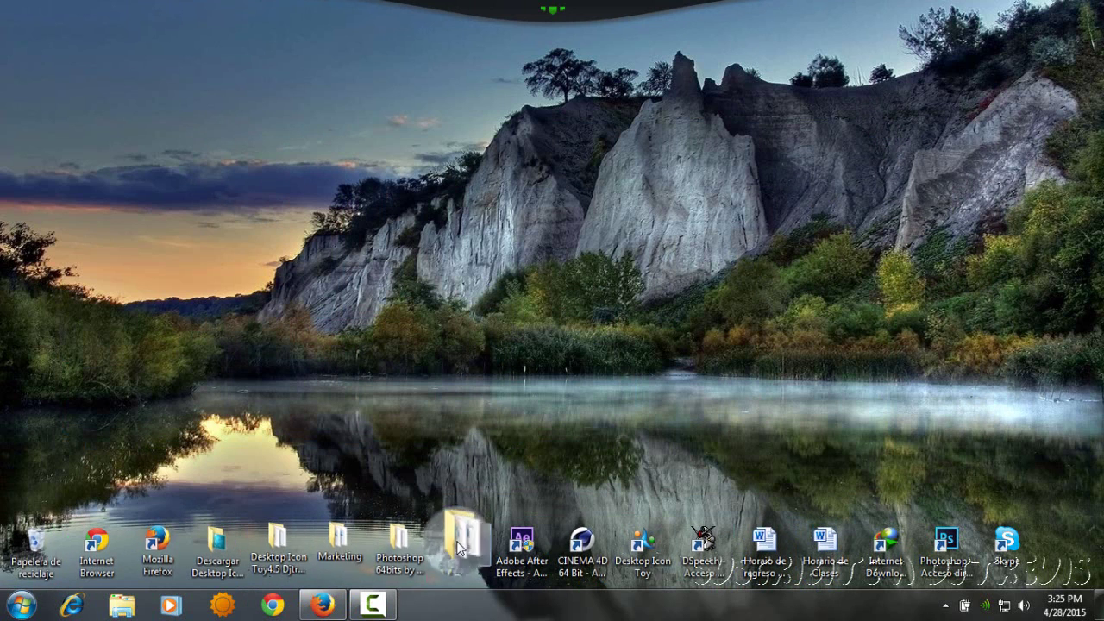
drag(459, 550, 516, 556)
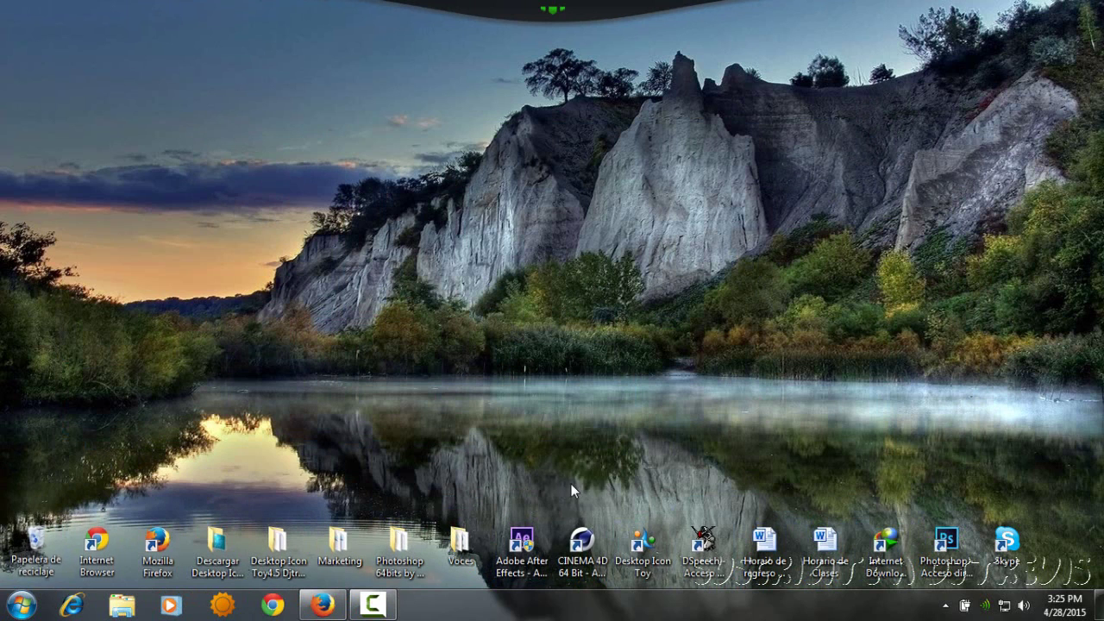
drag(643, 545, 648, 549)
drag(880, 262, 368, 171)
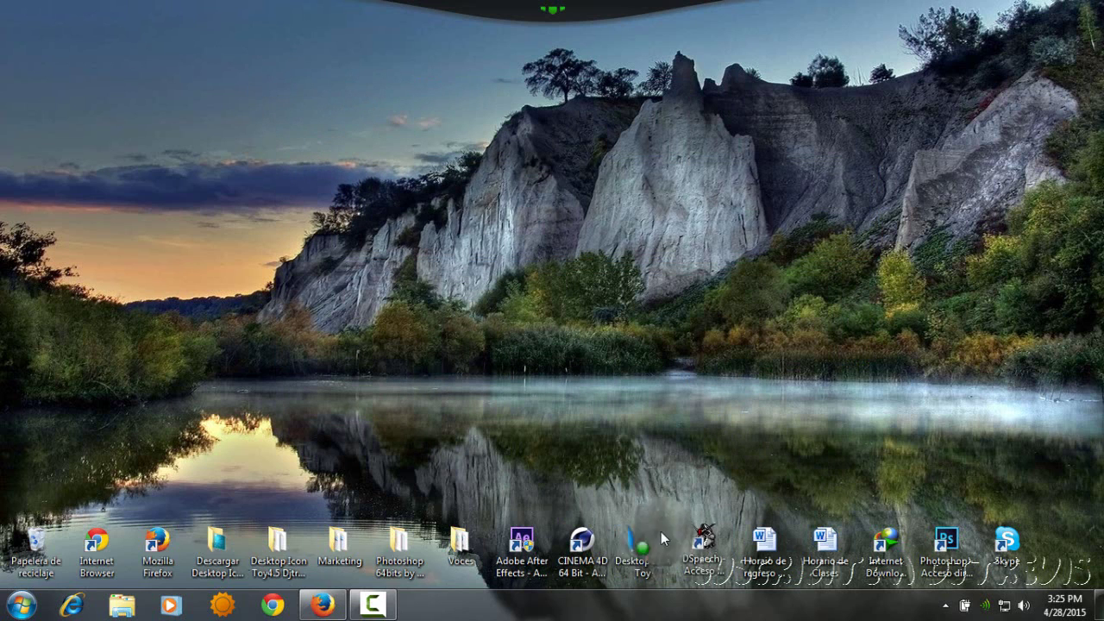
drag(659, 322, 342, 128)
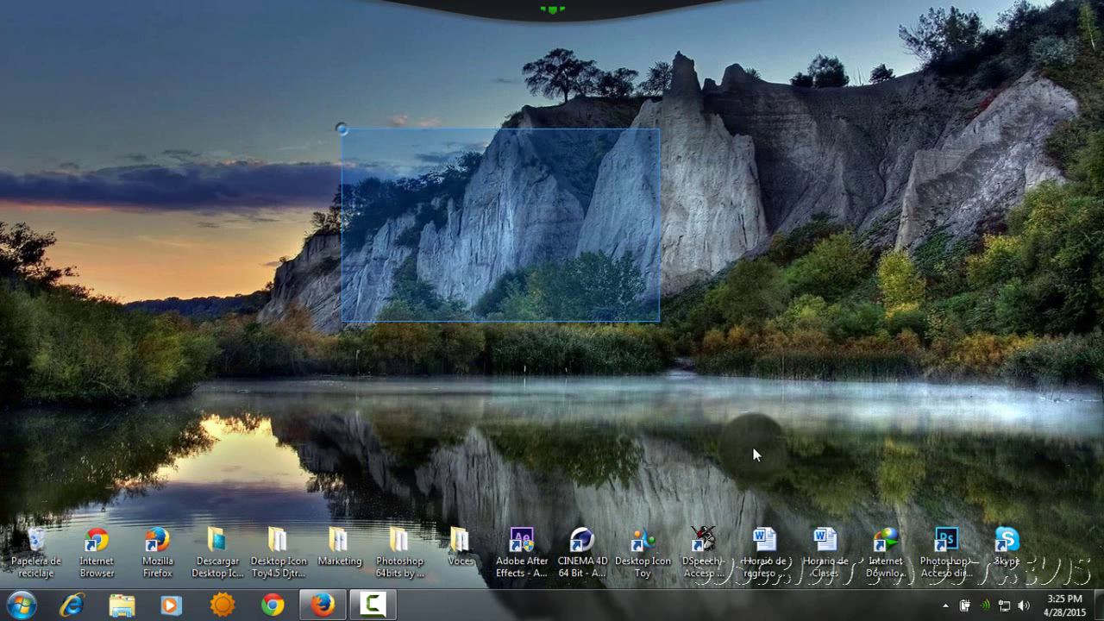
drag(547, 412, 538, 162)
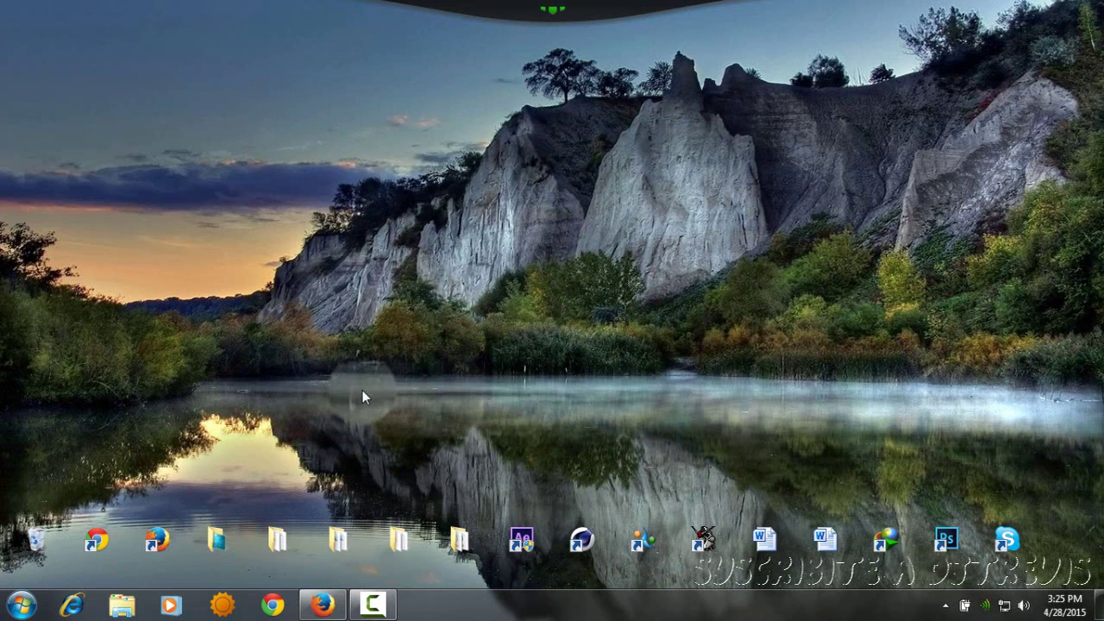
Step: Switch to Firefox and look over The Djtrevis Hacker's YouTube channel, Facebook page and Facebook group
click(316, 606)
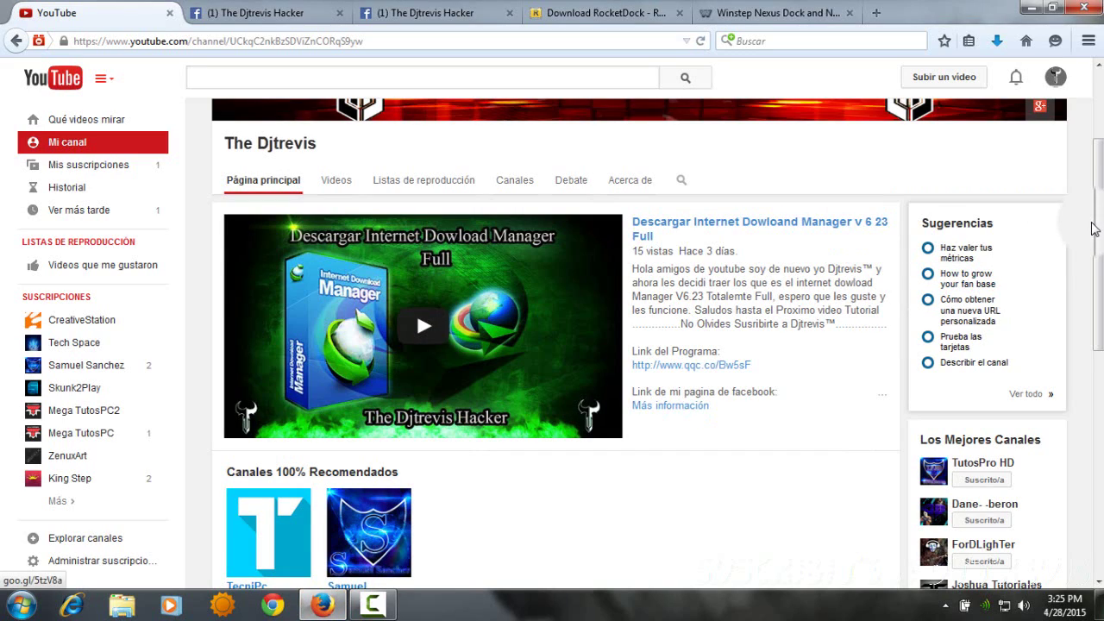
drag(1094, 228, 1088, 78)
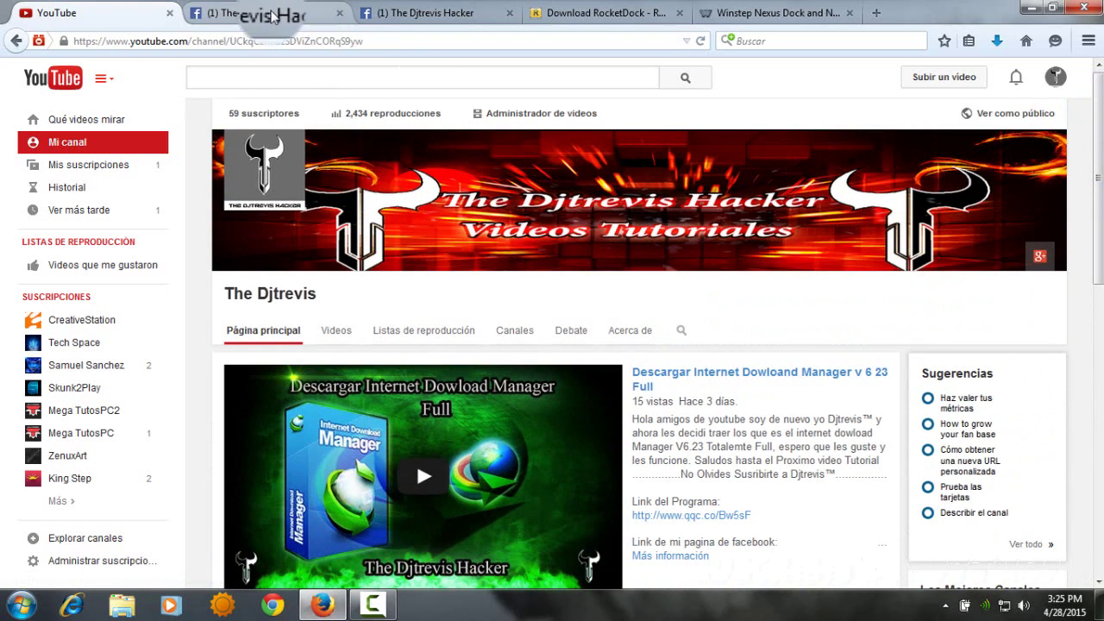
click(271, 14)
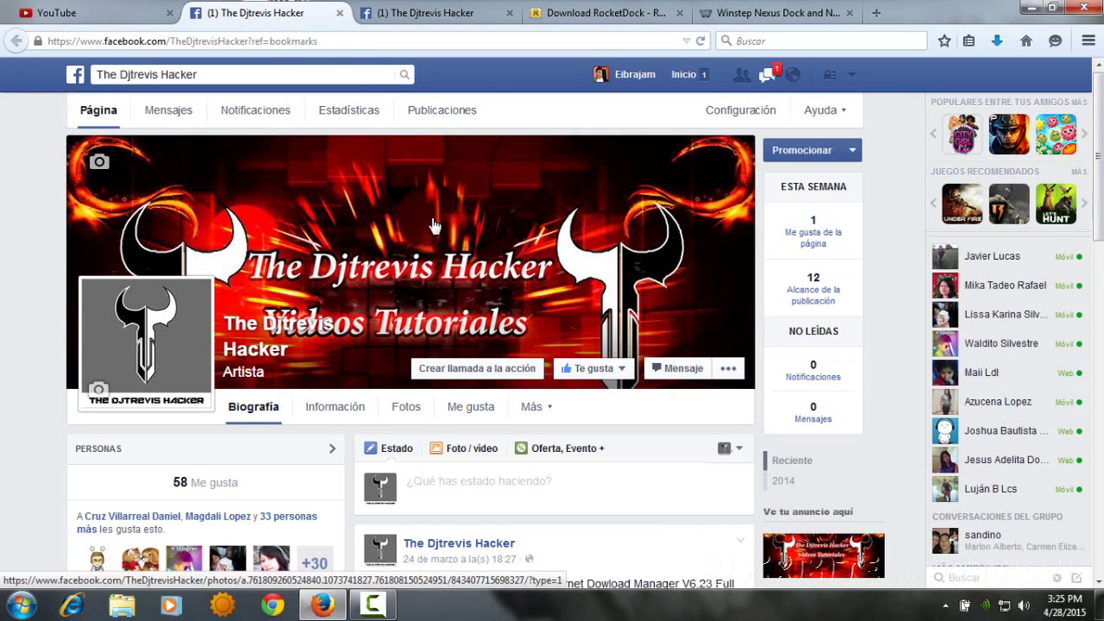
scroll(434, 226, down, 5)
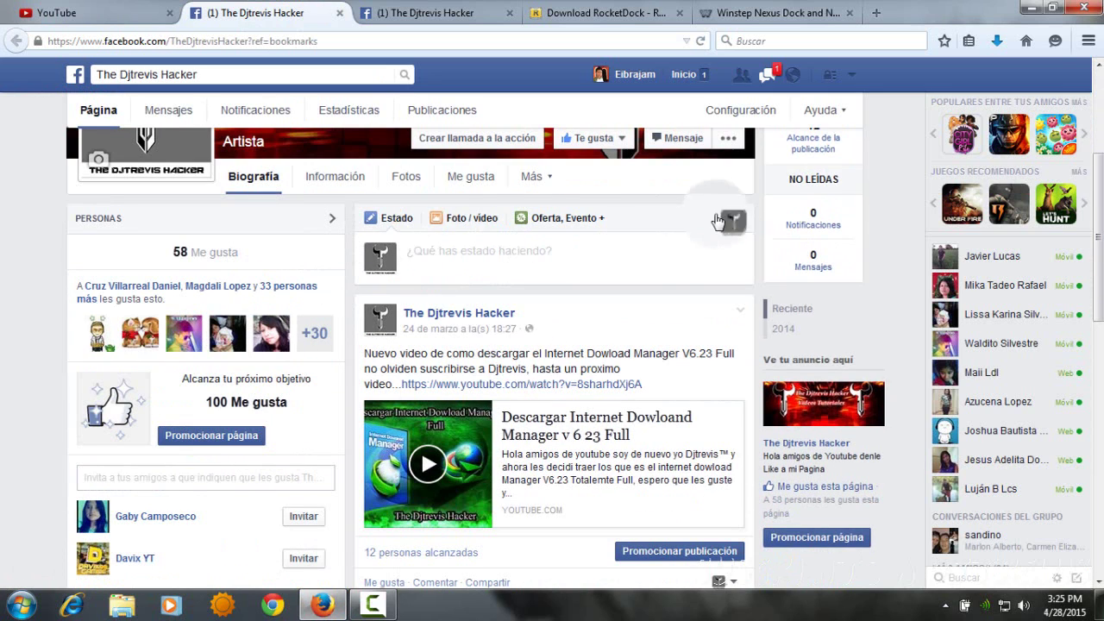
click(422, 22)
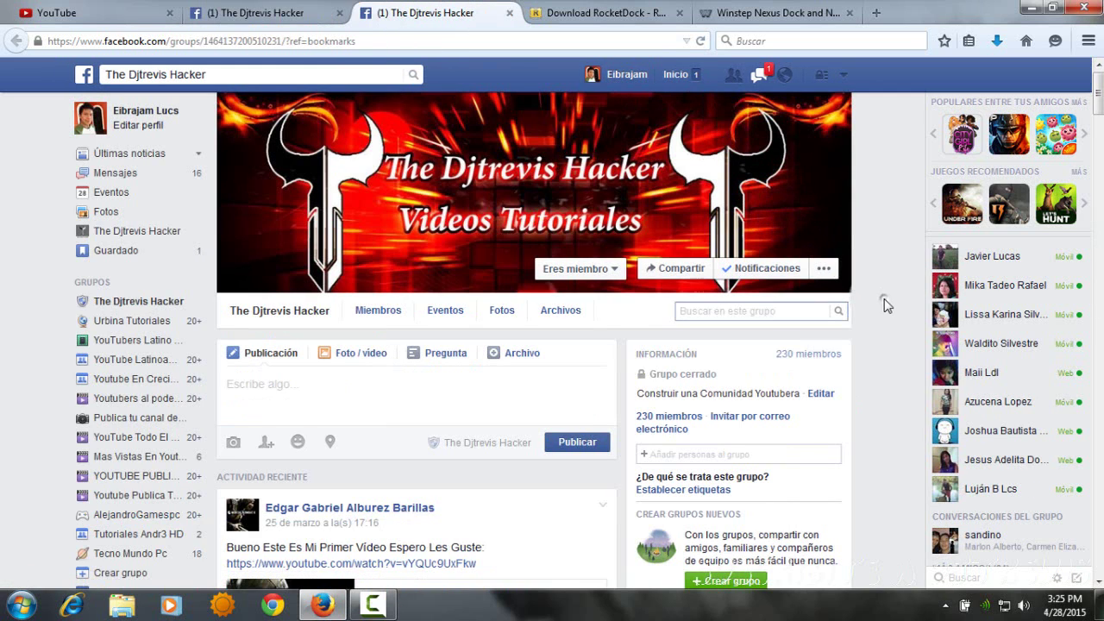
scroll(885, 304, down, 15)
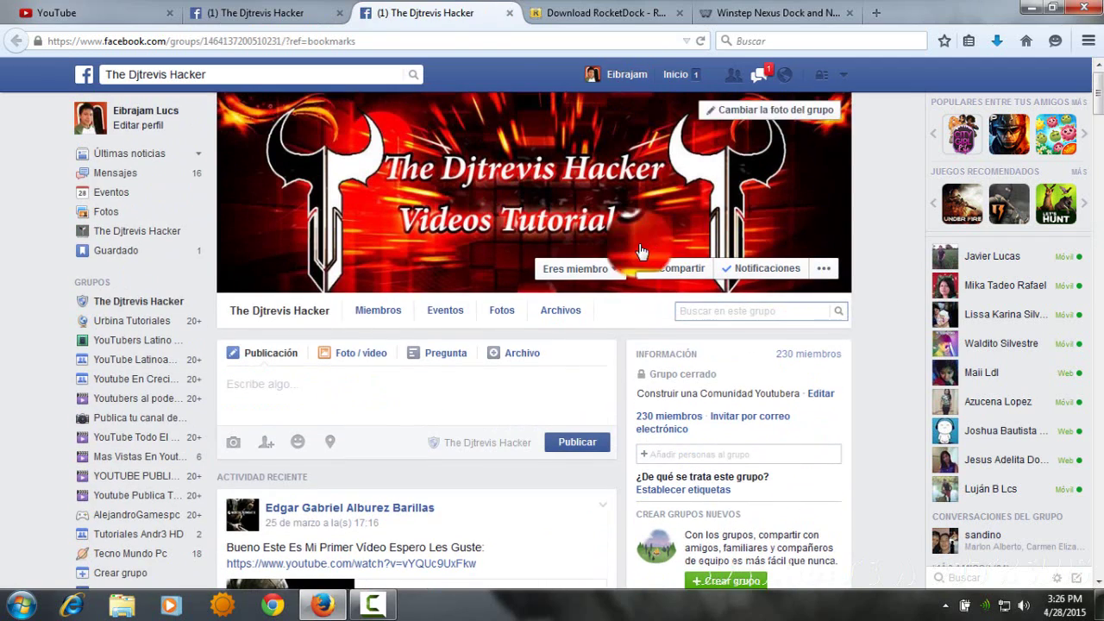
Step: Request the RocketDock download from rocketdock.com and set RocketDock-v1.3.5.exe to be saved in the Escritorio folder
drag(569, 13, 484, 221)
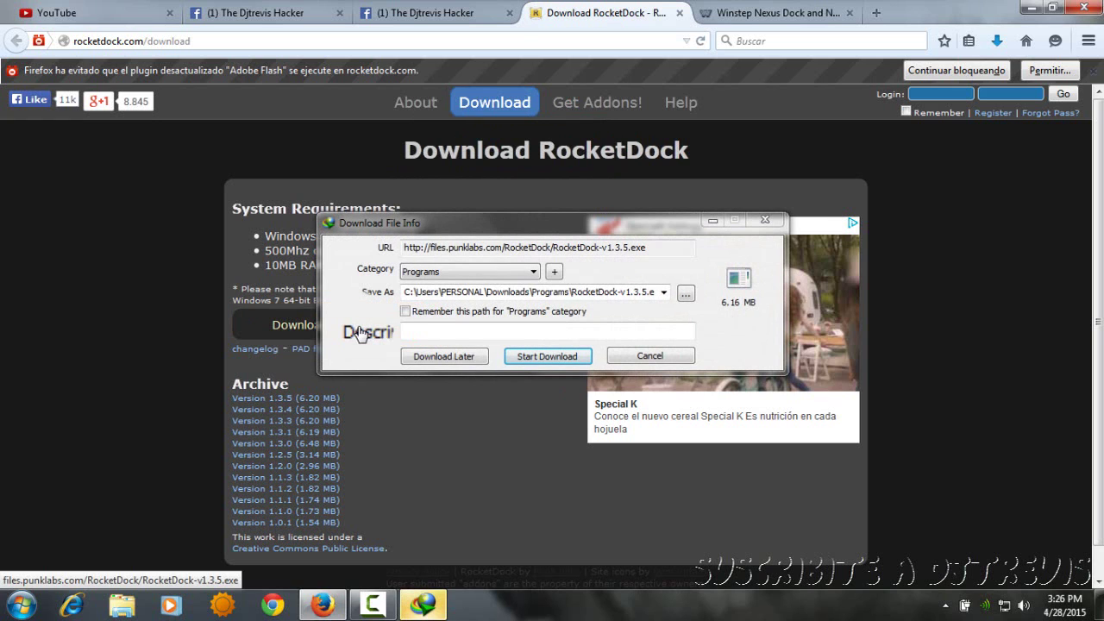
drag(398, 212, 487, 229)
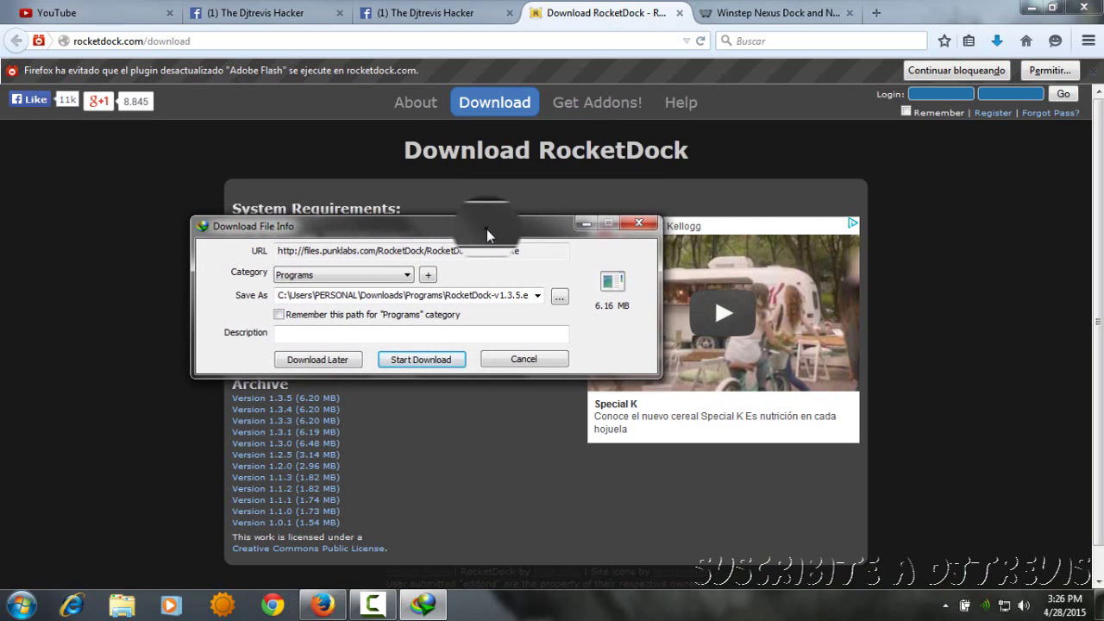
click(560, 293)
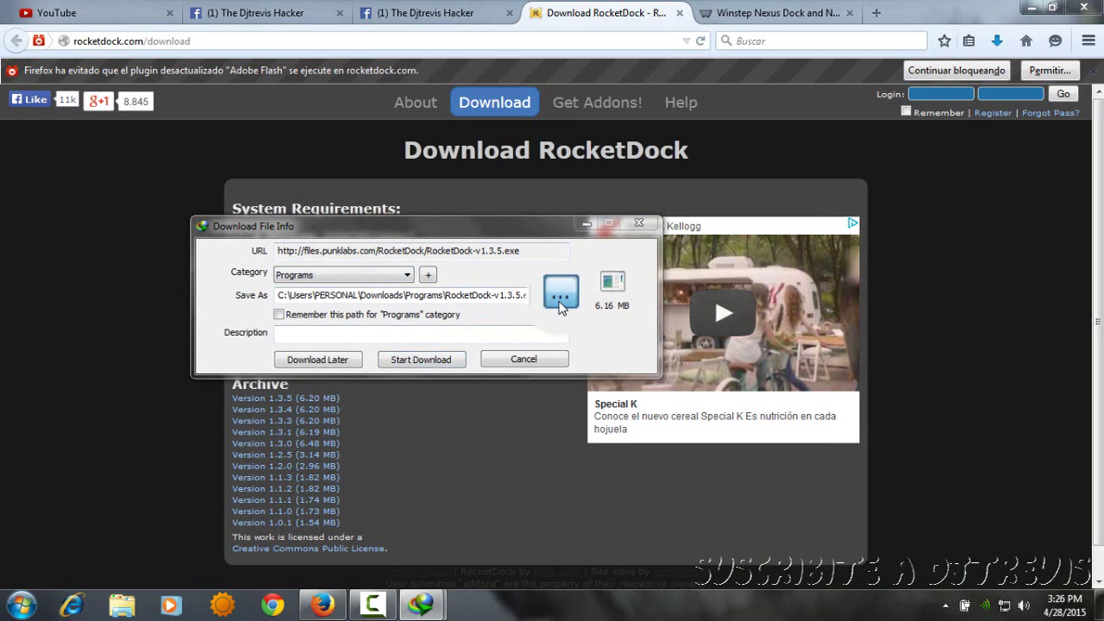
click(371, 249)
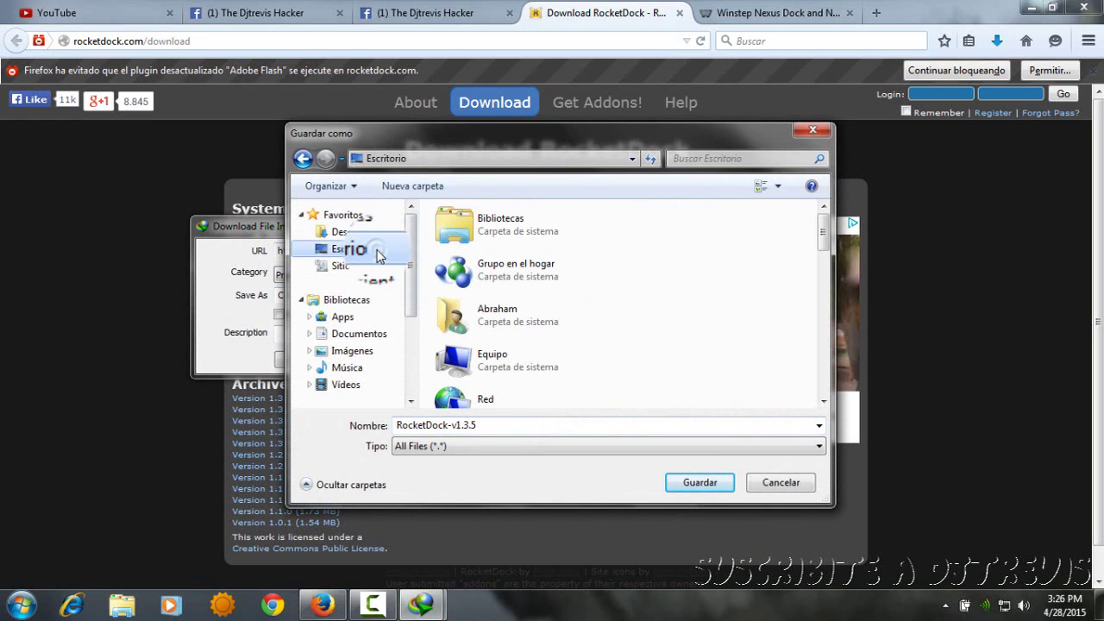
click(701, 485)
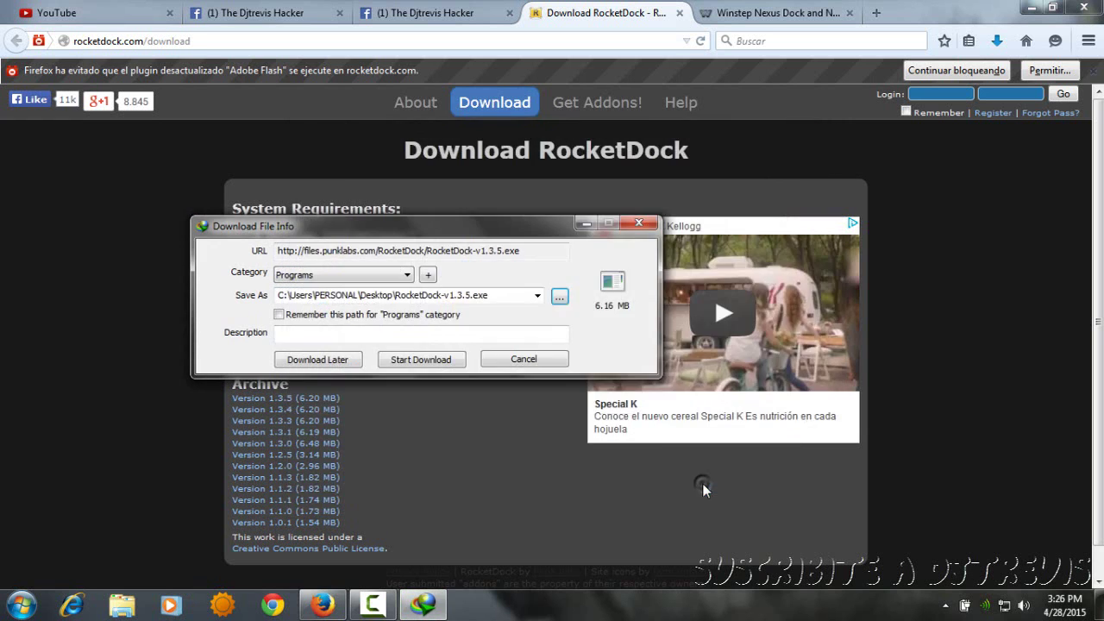
Step: Download RocketDock-v1.3.5.exe, dismiss the completion dialog and decline the Firefox integration help
click(410, 362)
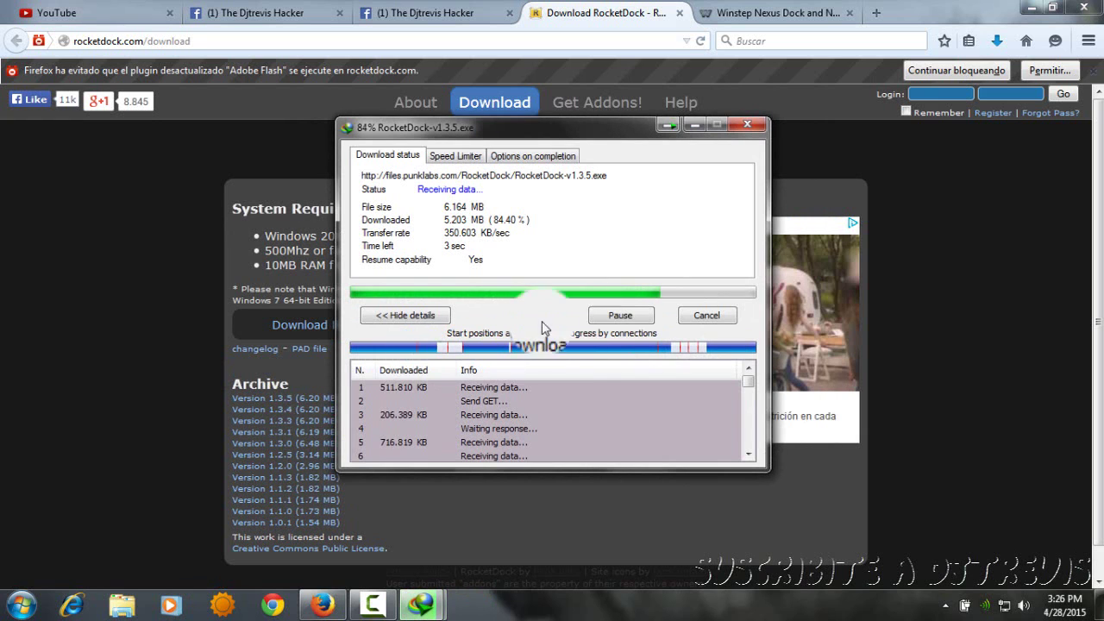
click(634, 319)
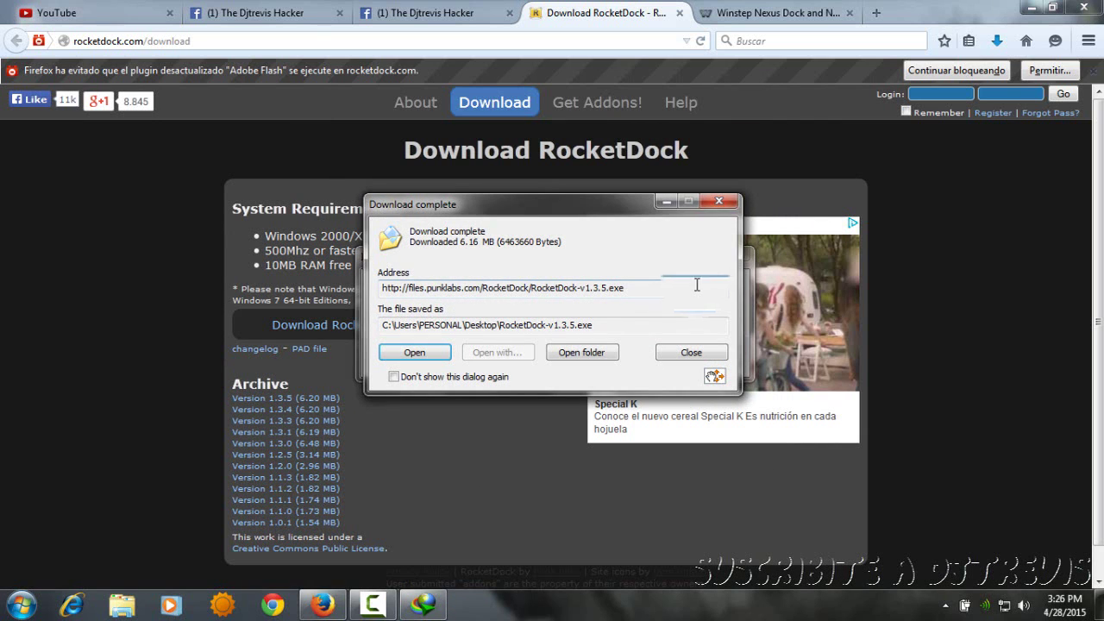
click(721, 205)
click(710, 360)
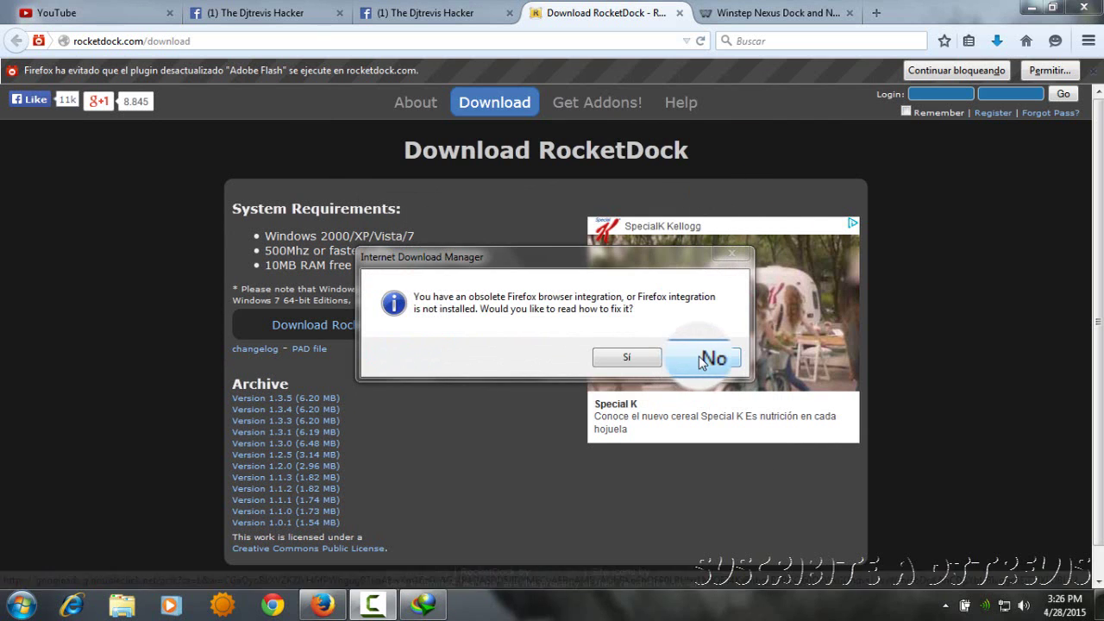
click(690, 103)
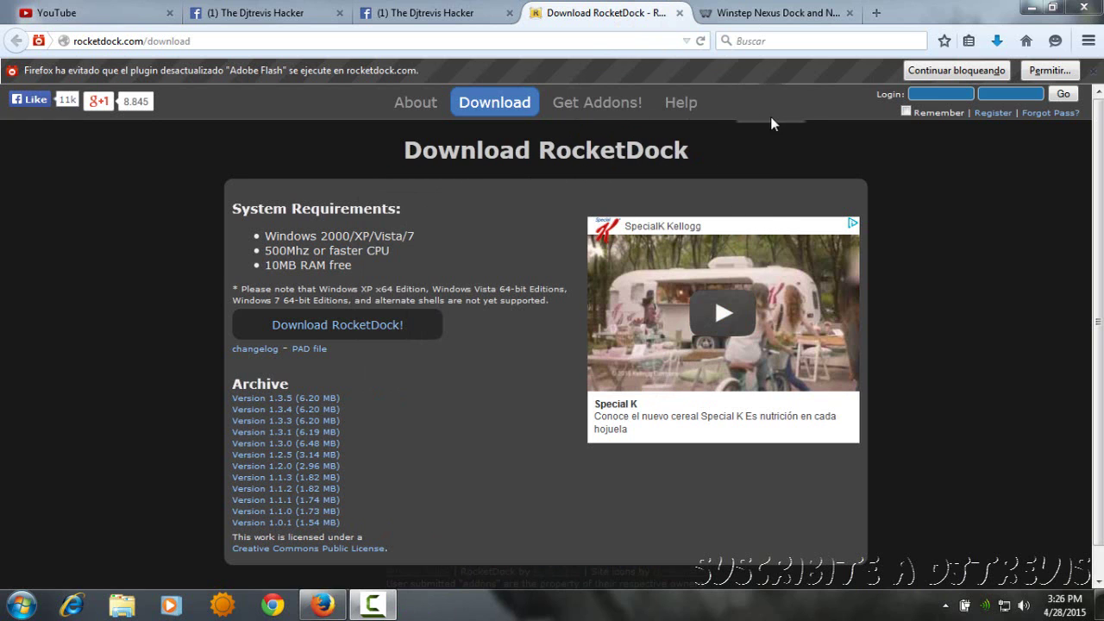
Step: Open the Cnet download page for the free Winstep Nexus edition from the Winstep Nexus product page
click(761, 13)
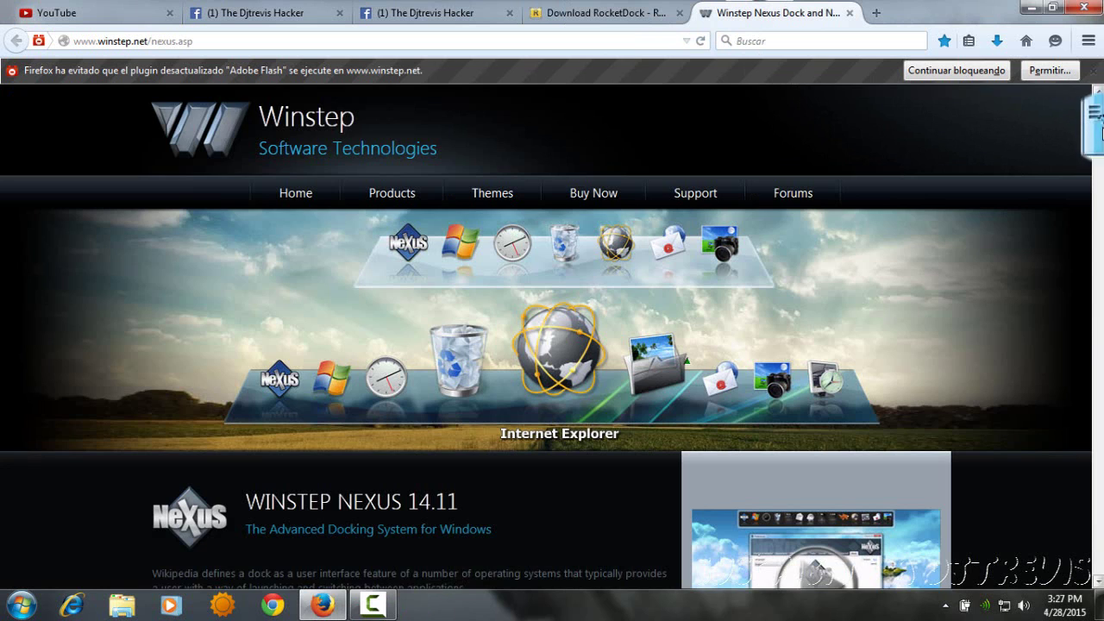
scroll(1099, 146, down, 3)
scroll(1100, 146, down, 3)
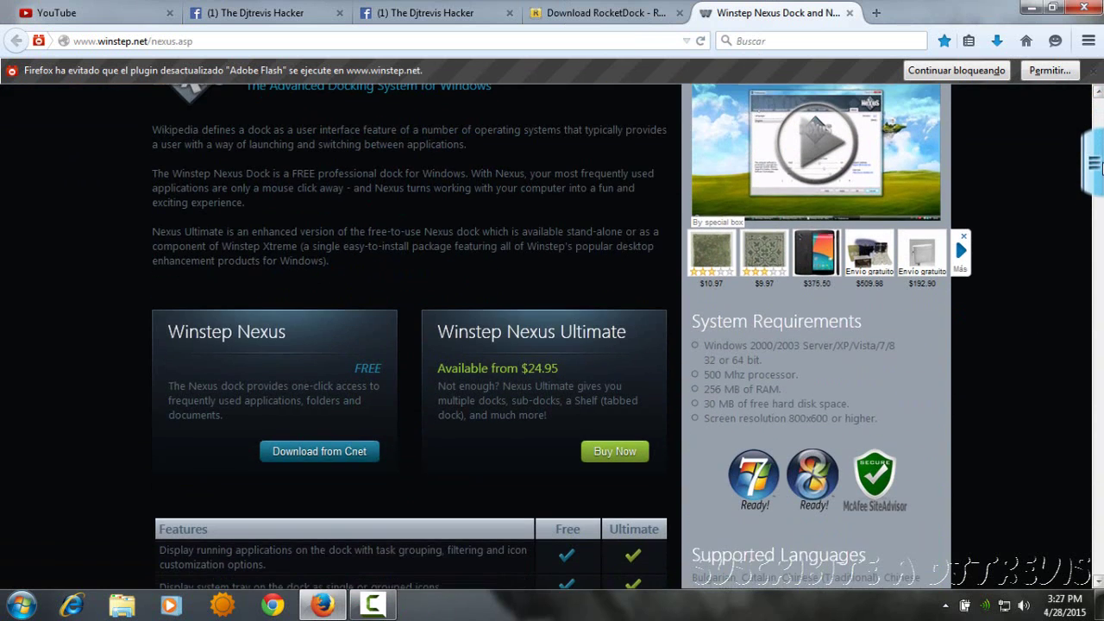
mouse_move(1099, 168)
mouse_down()
mouse_move(1091, 382)
mouse_move(1101, 401)
mouse_move(1100, 548)
mouse_move(1097, 129)
mouse_move(1099, 162)
mouse_up()
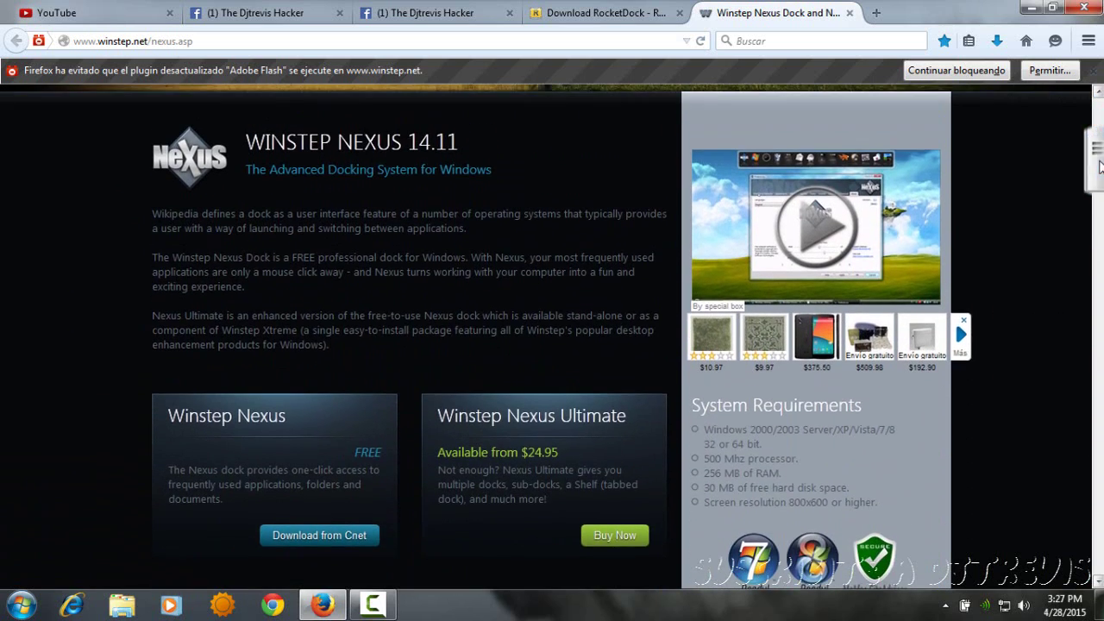
click(336, 538)
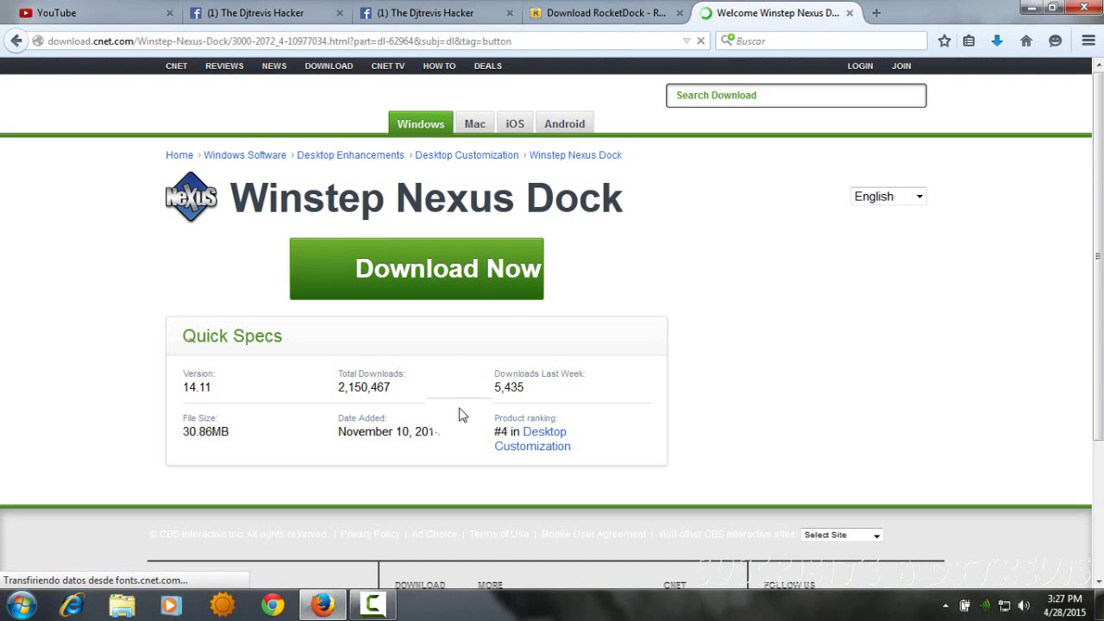
Step: Request the Winstep Nexus Dock download on Download.com
click(455, 287)
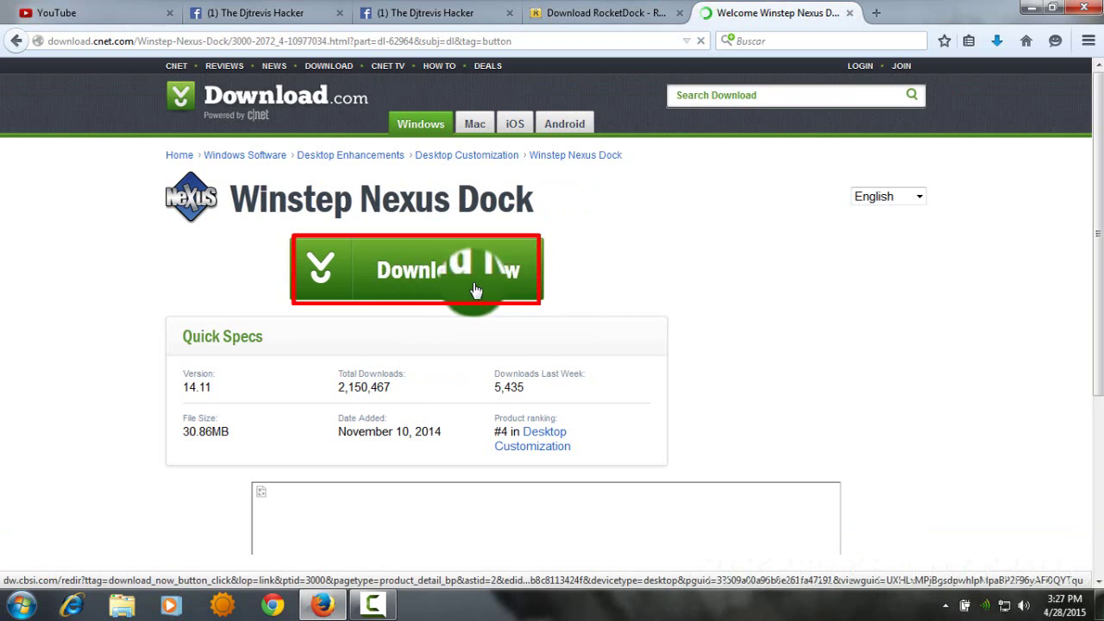
click(374, 294)
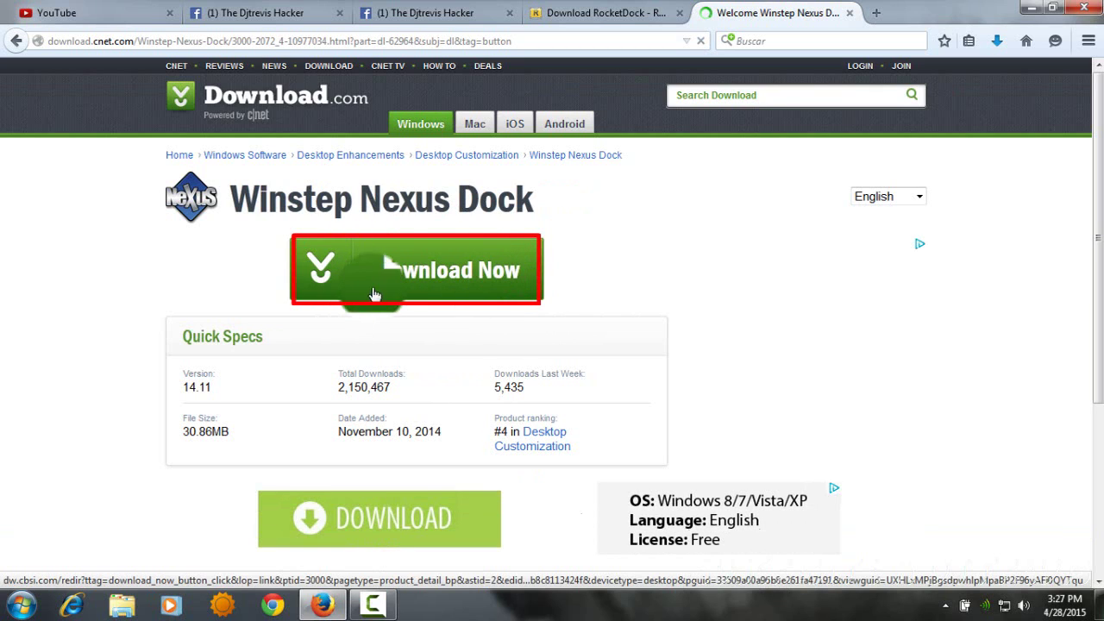
click(426, 272)
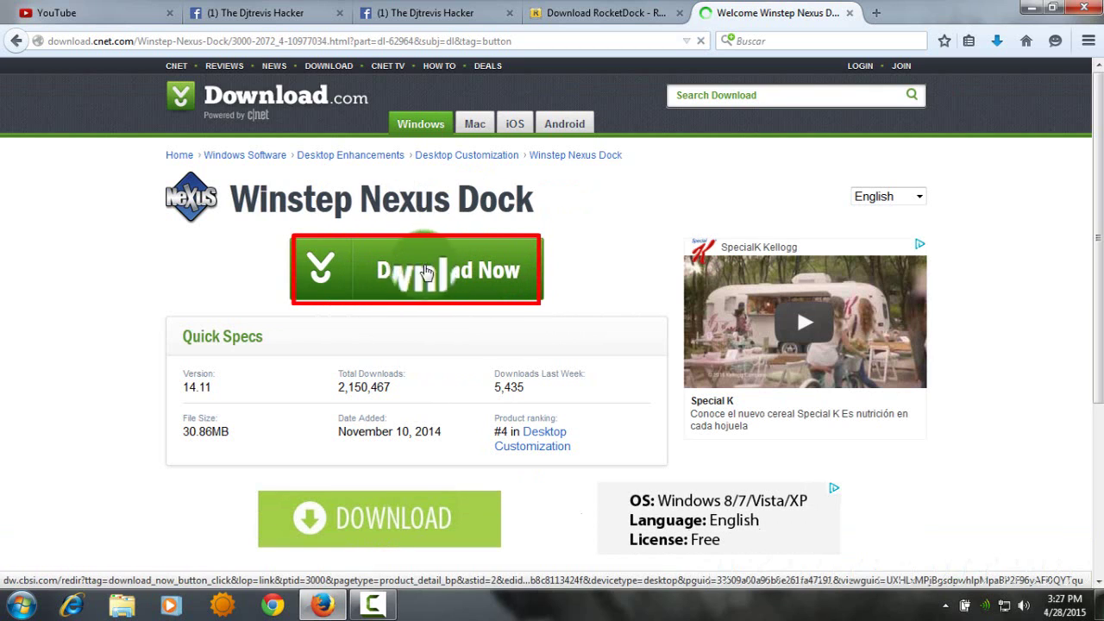
click(420, 297)
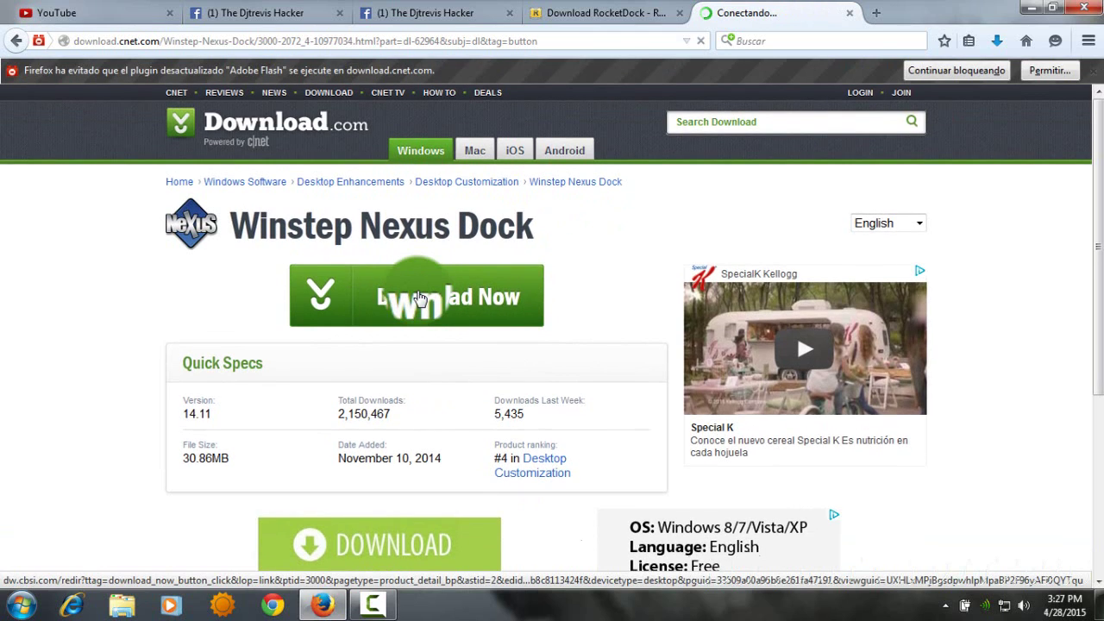
click(420, 297)
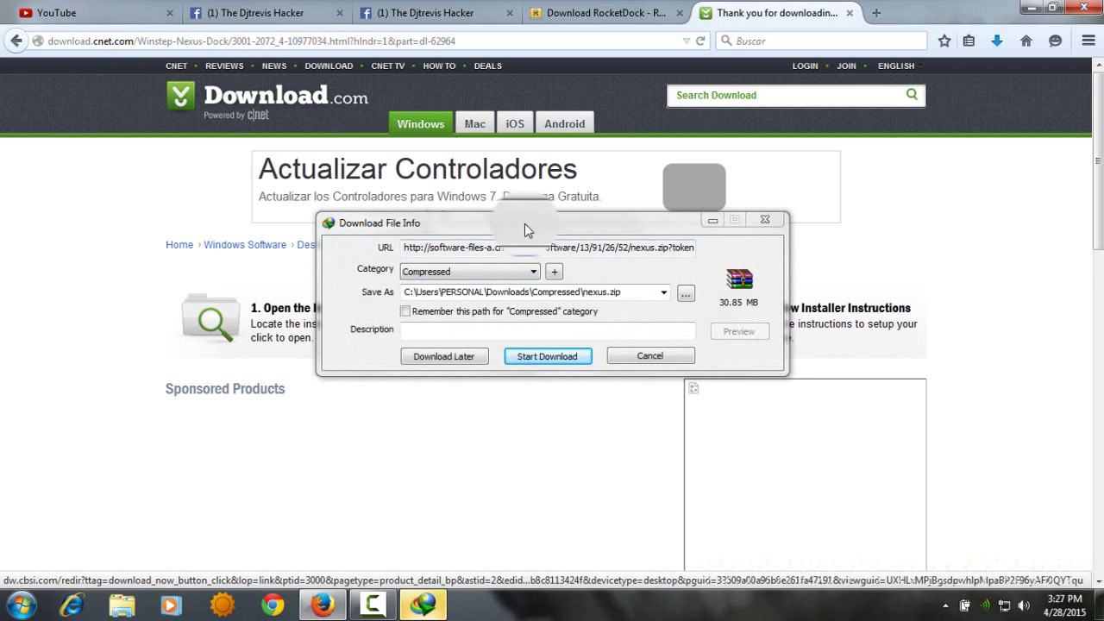
Step: Start downloading nexus.zip to the Escritorio folder and check the download's progress
drag(525, 223, 496, 296)
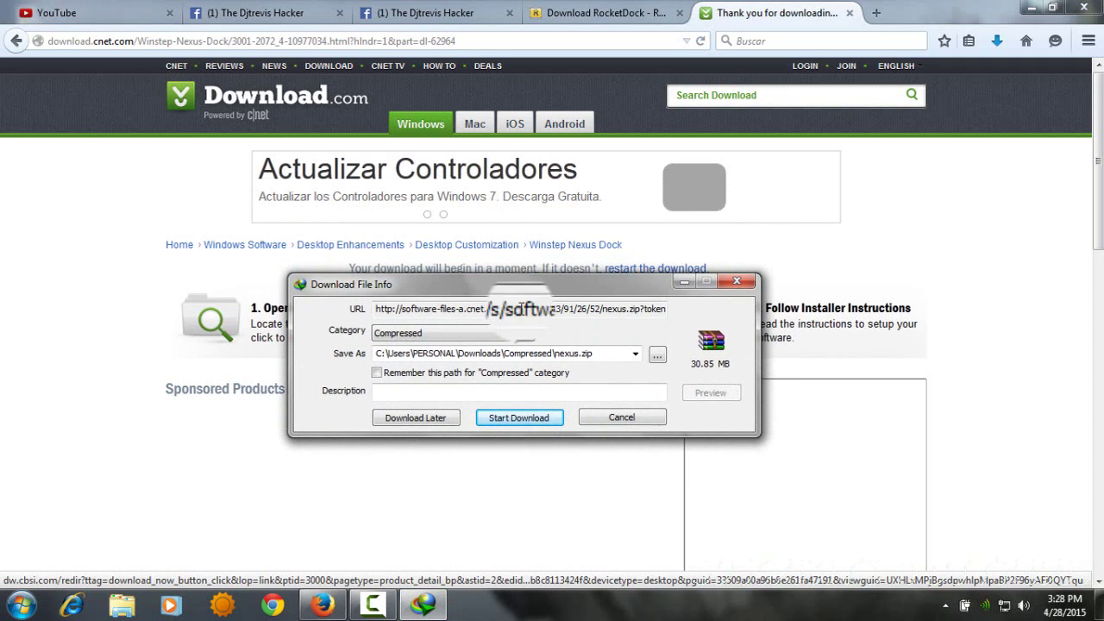
click(661, 361)
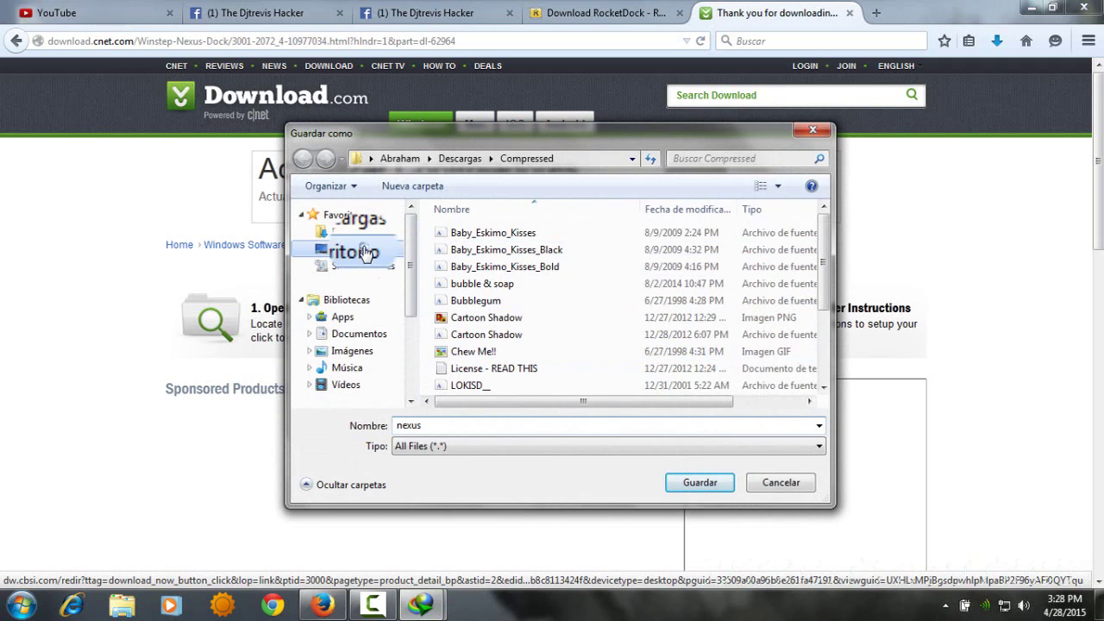
click(366, 251)
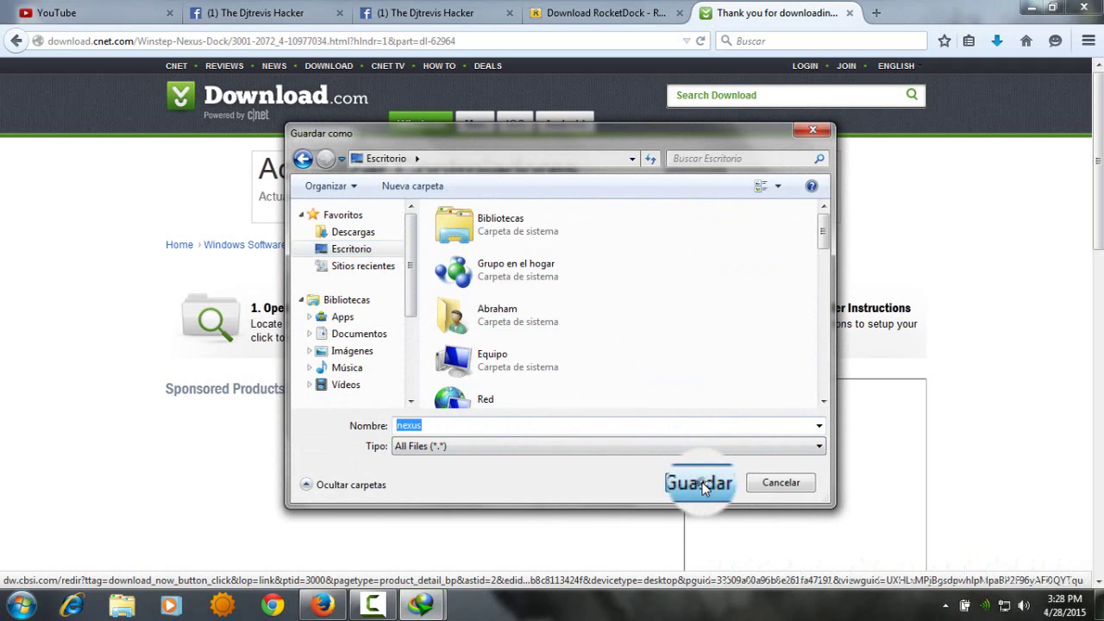
click(700, 484)
click(537, 423)
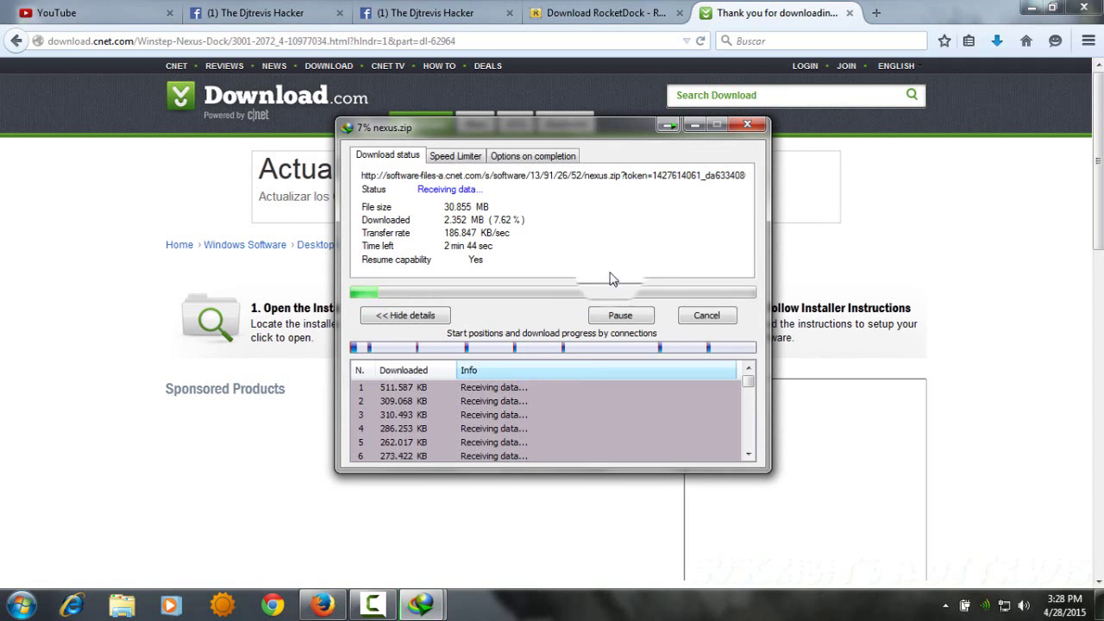
click(956, 273)
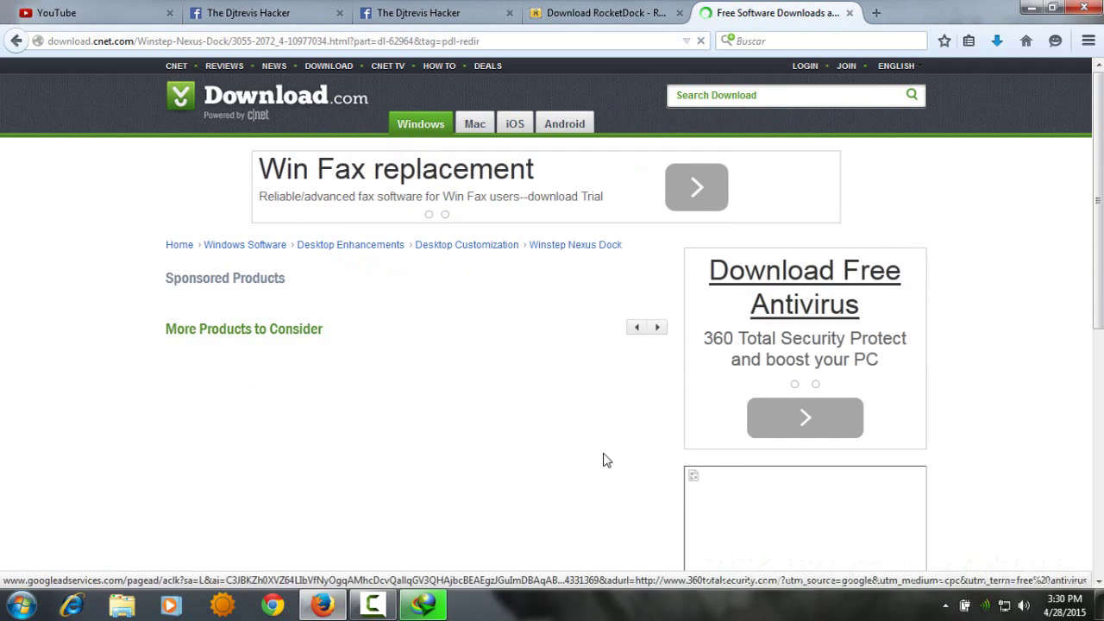
mouse_move(421, 608)
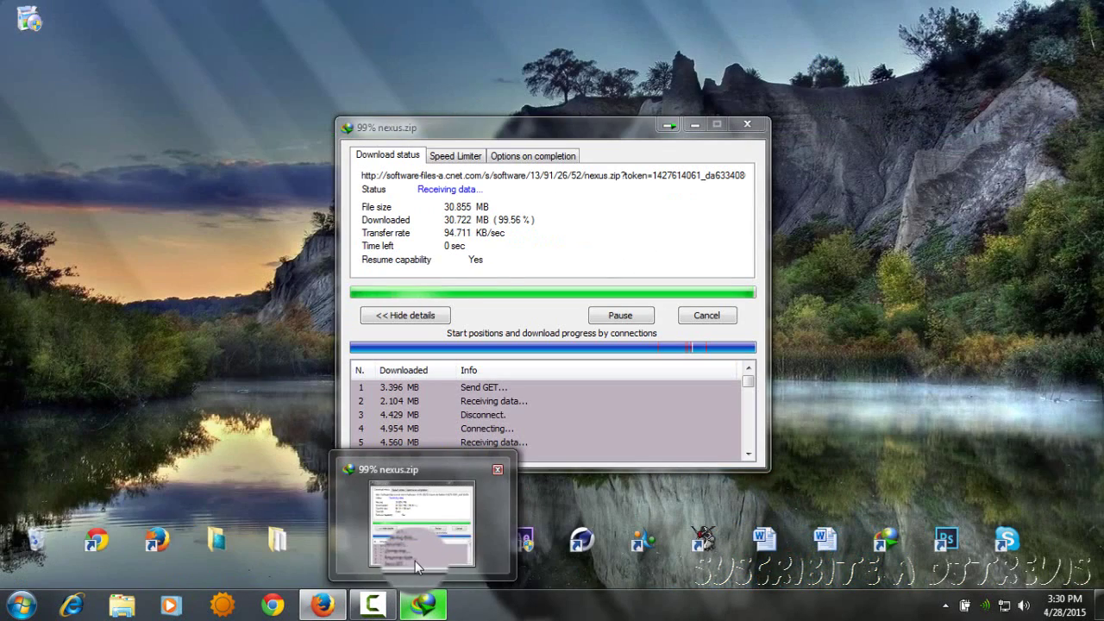
Step: Dismiss the nexus.zip download completion dialog and minimize the browser to show the desktop
click(415, 560)
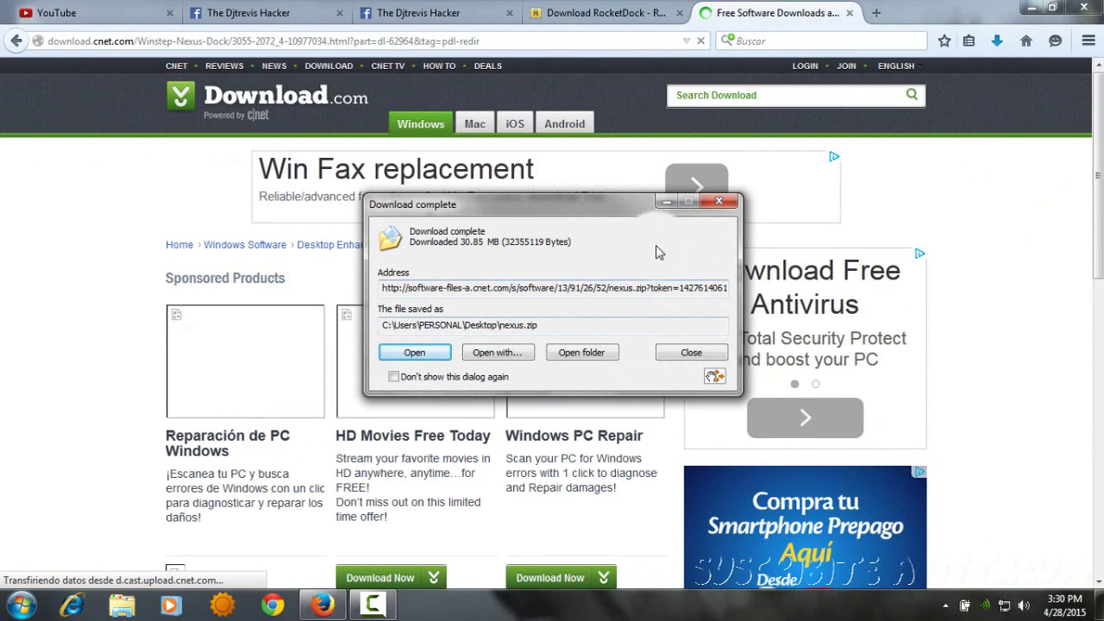
click(717, 202)
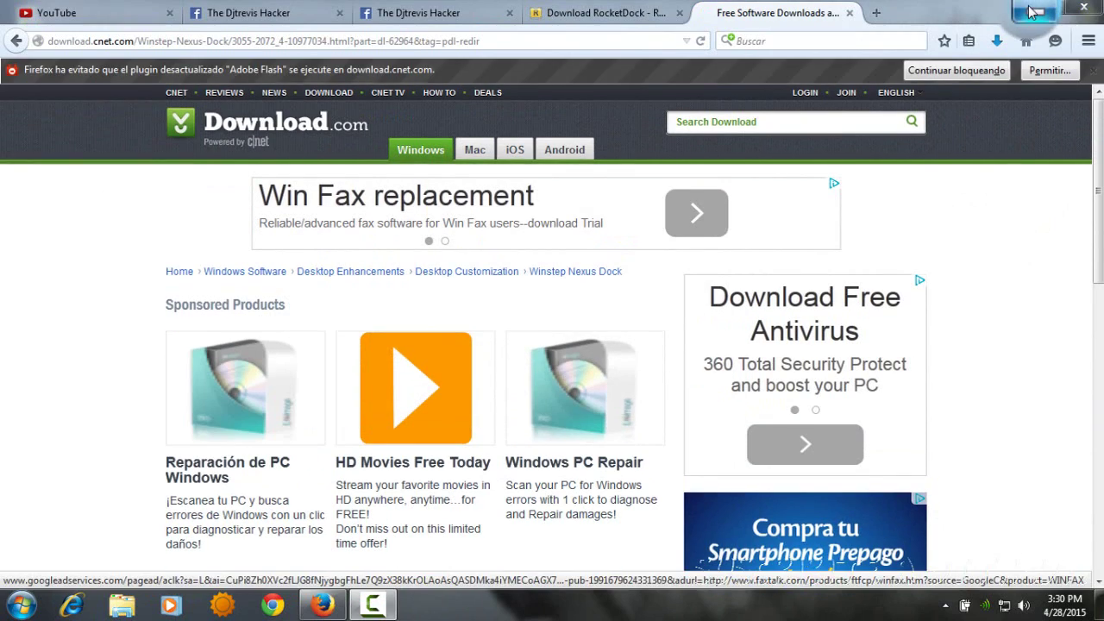
click(1031, 7)
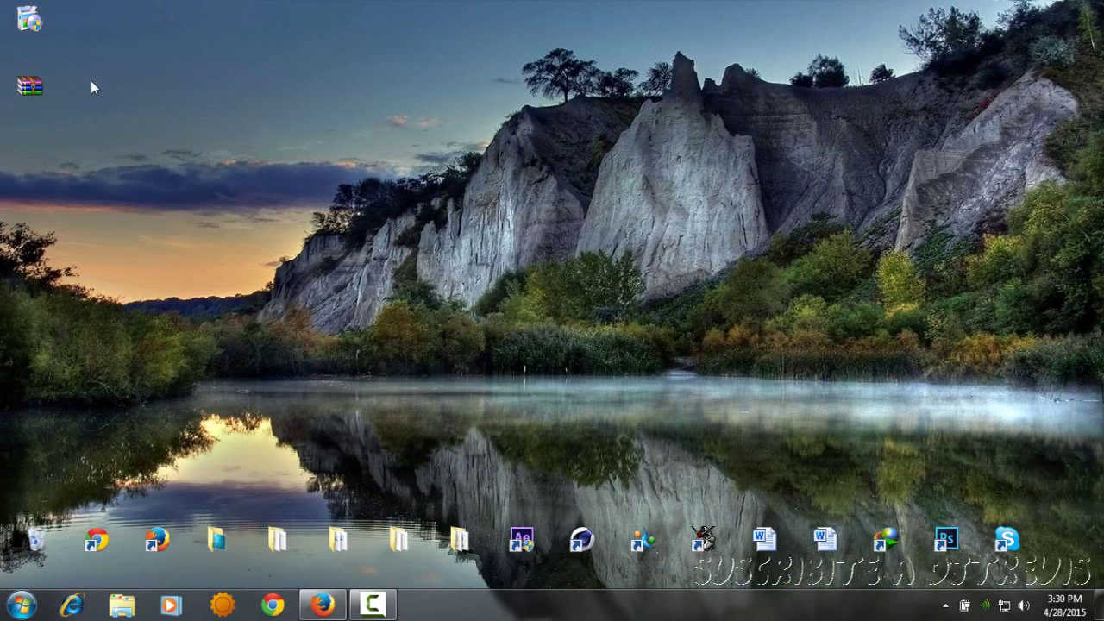
Step: Move the RocketDock installer to an open area of the desktop and run it as administrator
double_click(5, 9)
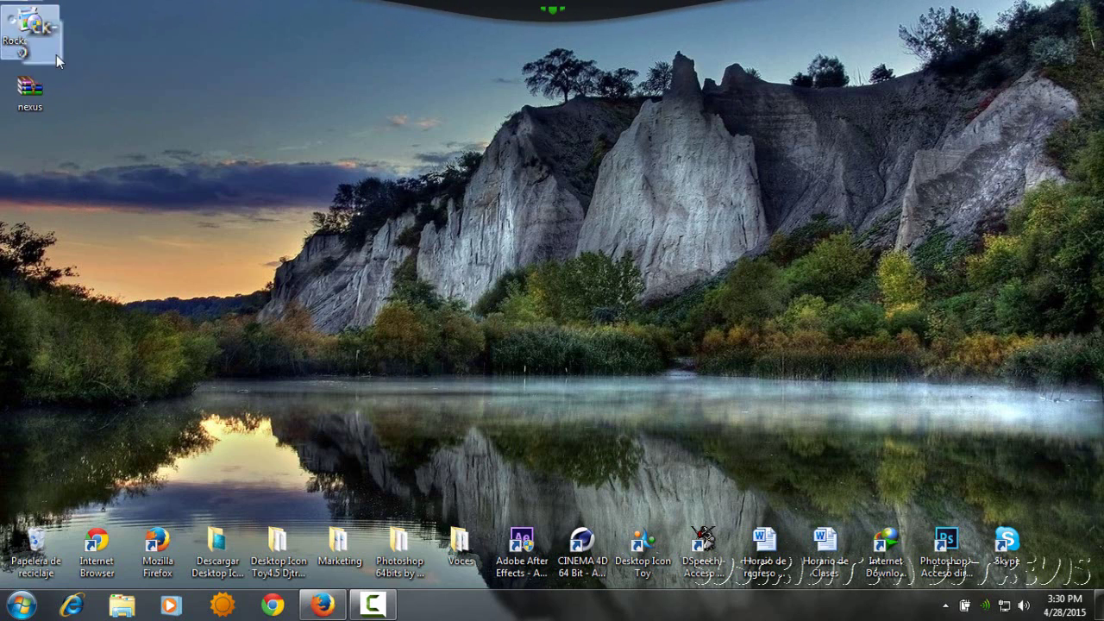
drag(56, 55, 260, 261)
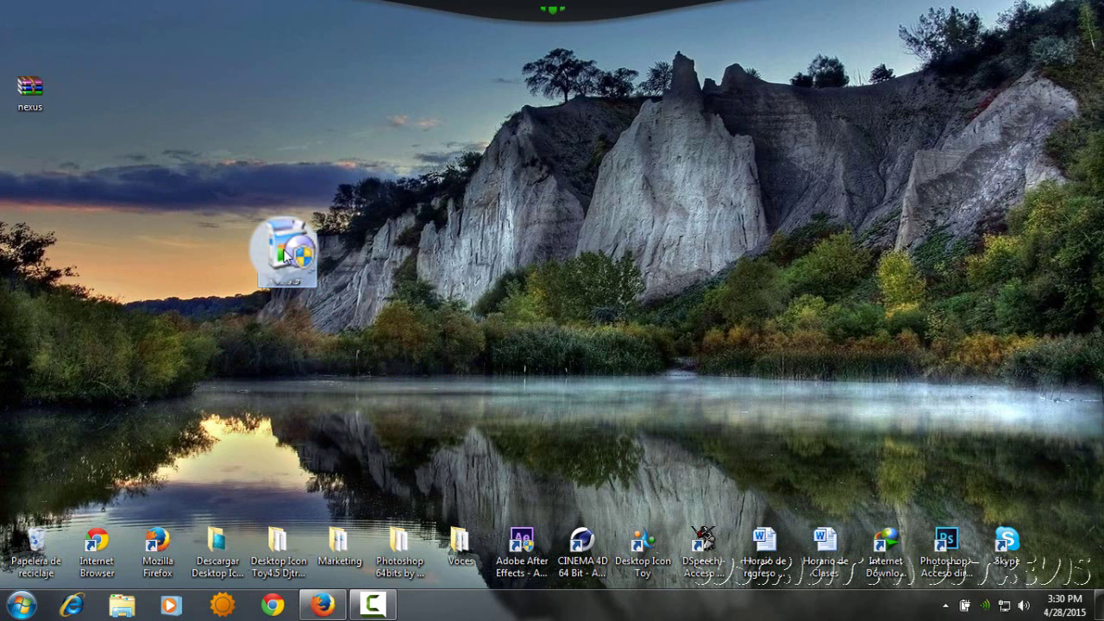
right_click(284, 254)
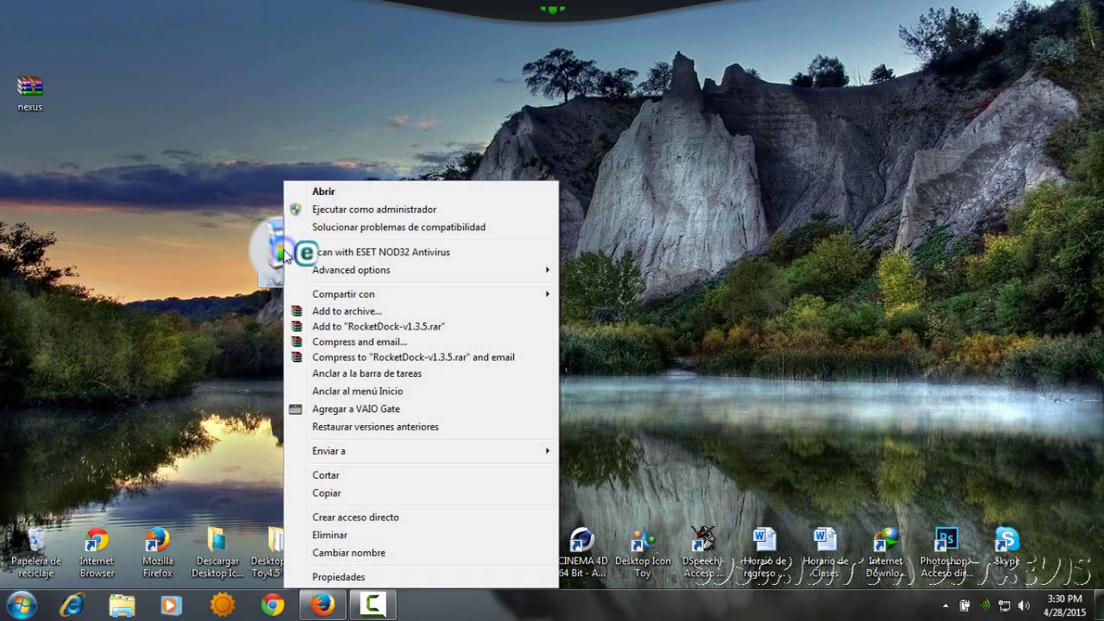
click(343, 209)
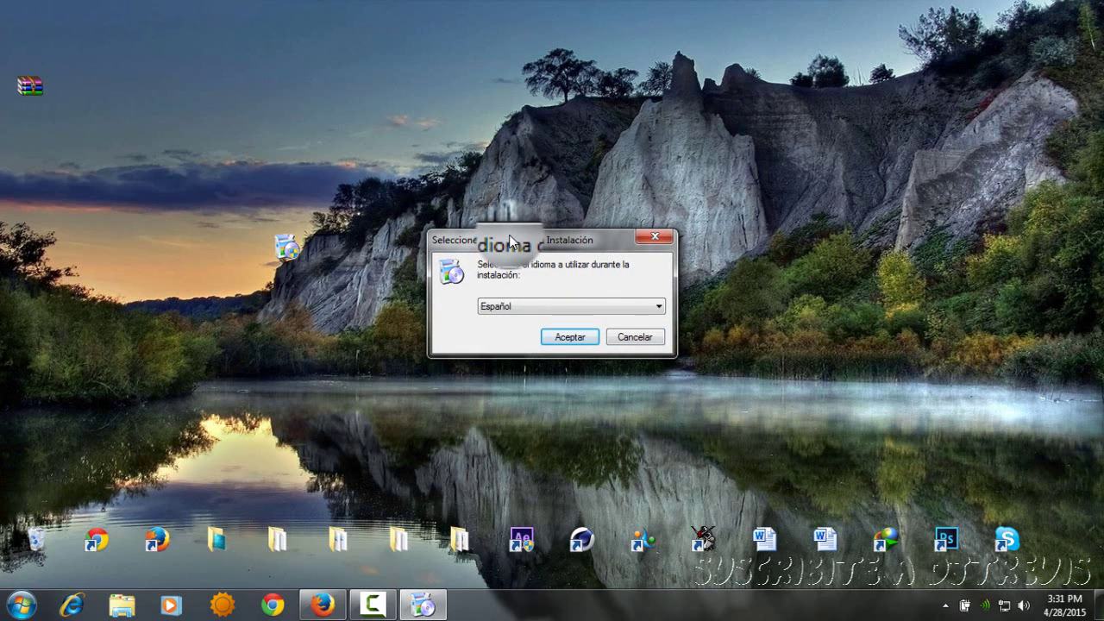
Step: Confirm Español as the RocketDock installation language
drag(509, 234, 539, 198)
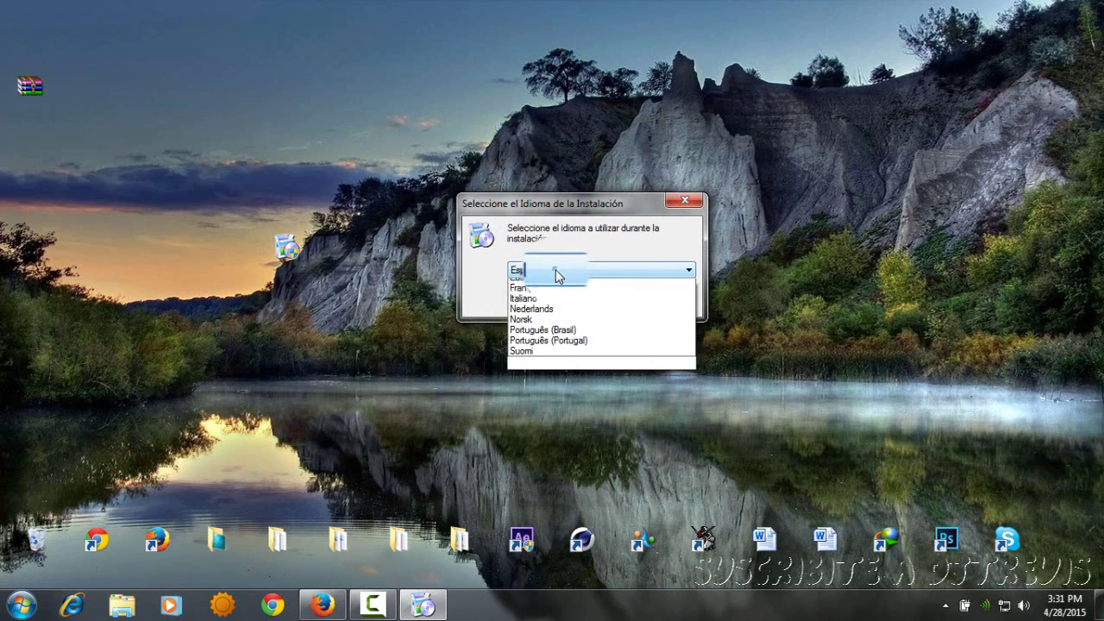
click(544, 329)
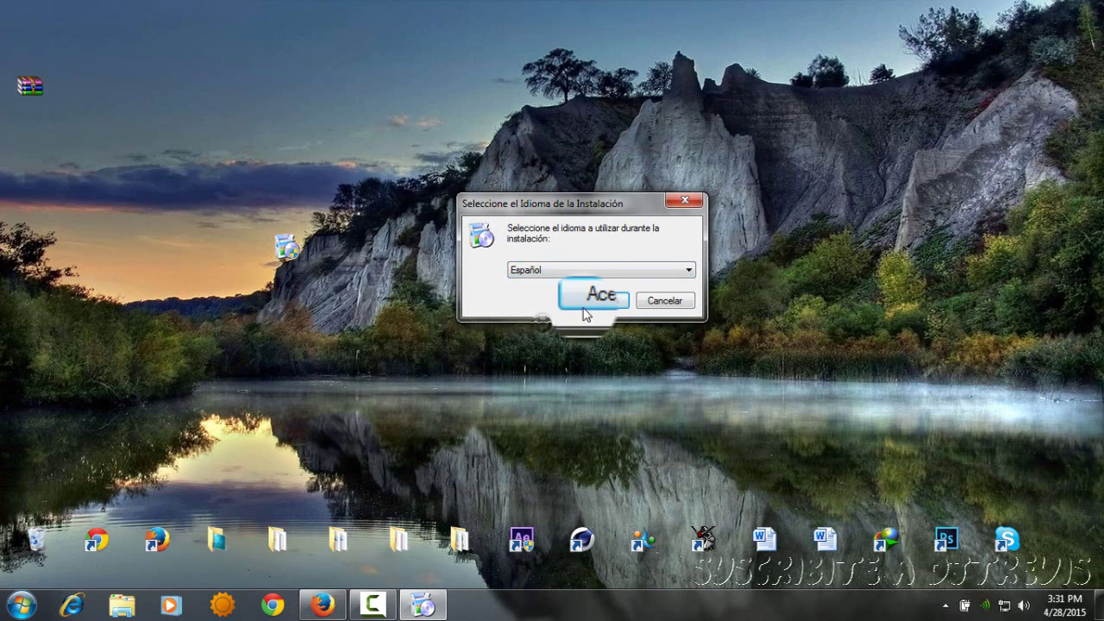
click(592, 297)
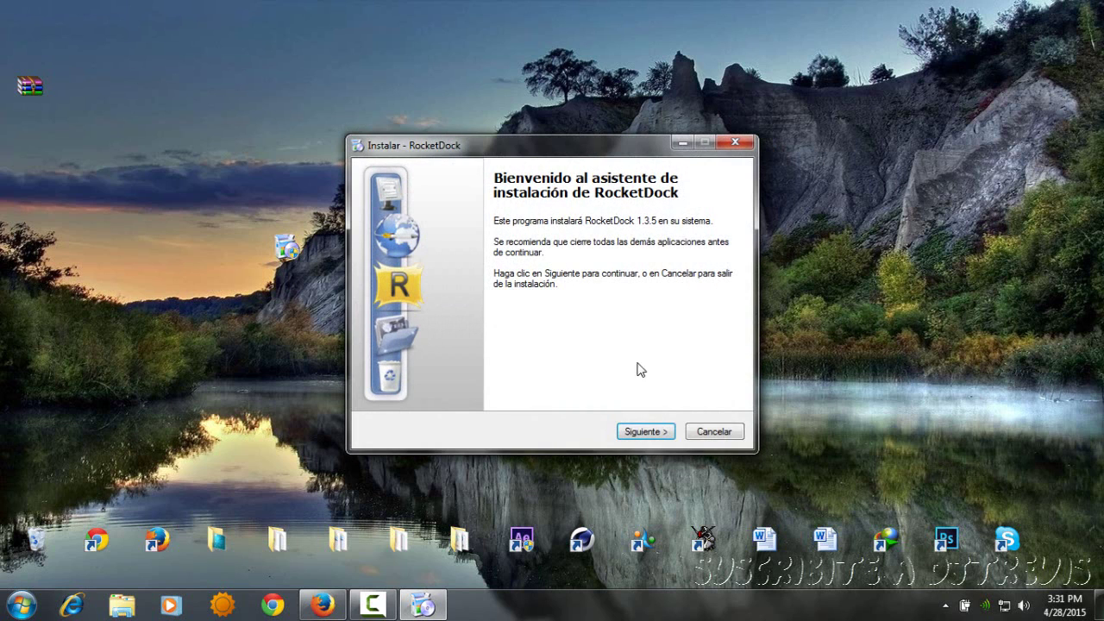
Step: Accept the RocketDock license agreement and keep C:\Program Files (x86)\RocketDock as the destination folder
click(646, 431)
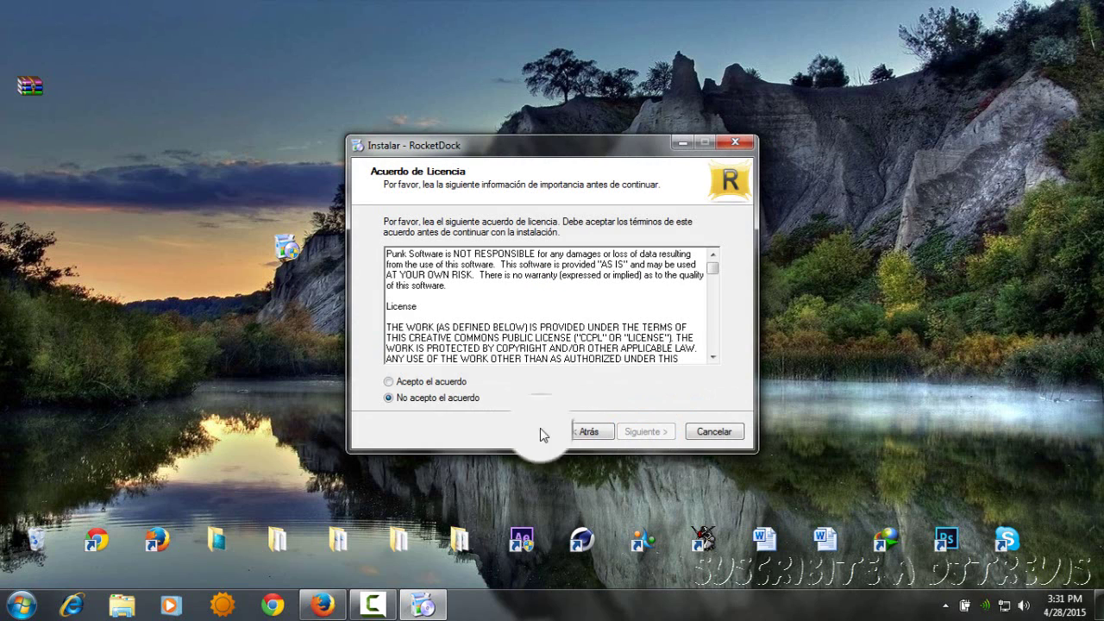
click(423, 387)
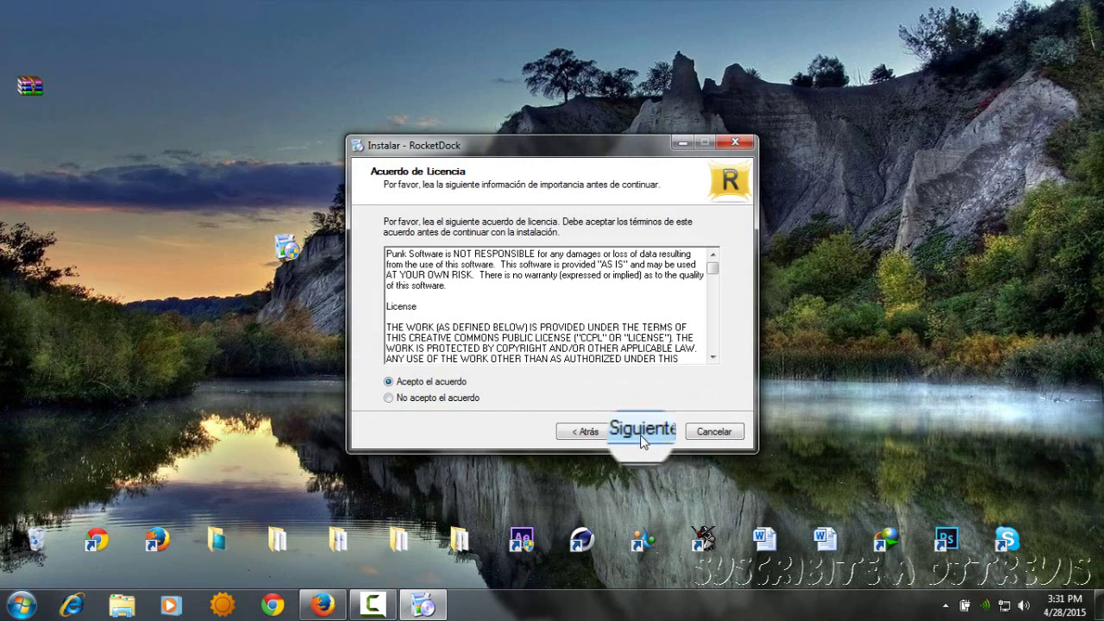
click(653, 431)
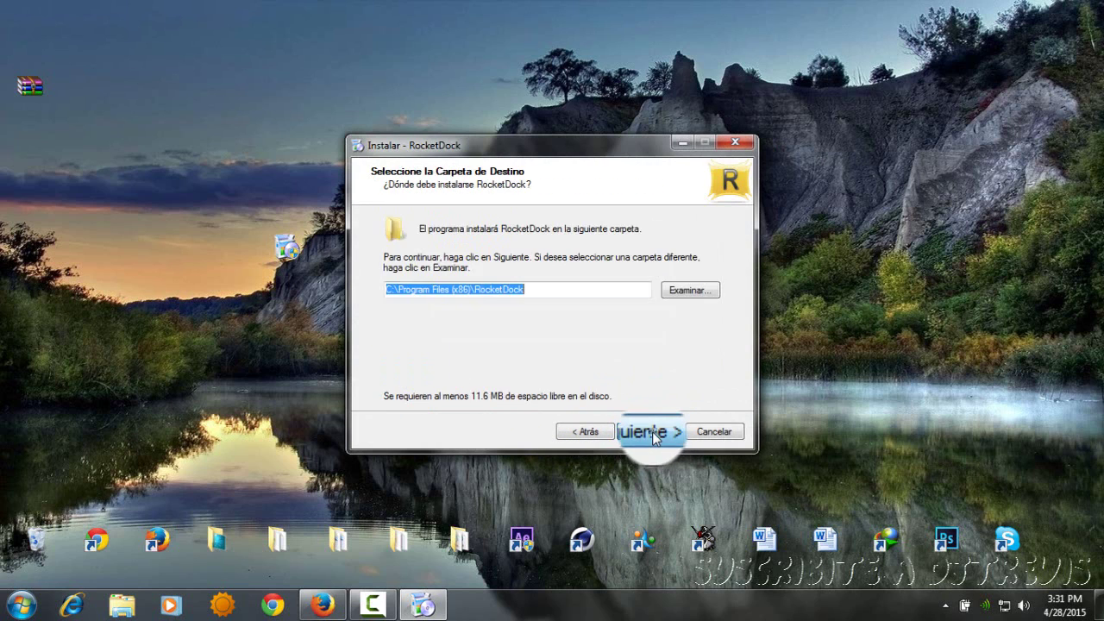
click(653, 433)
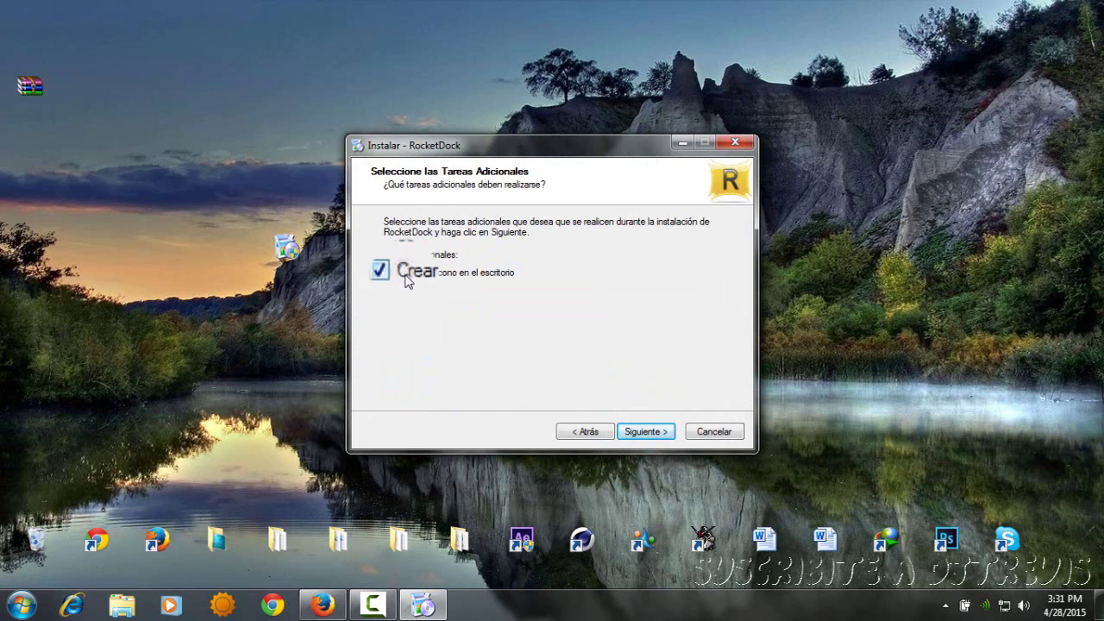
Step: Keep the desktop icon option, install RocketDock and finish the setup wizard
click(646, 432)
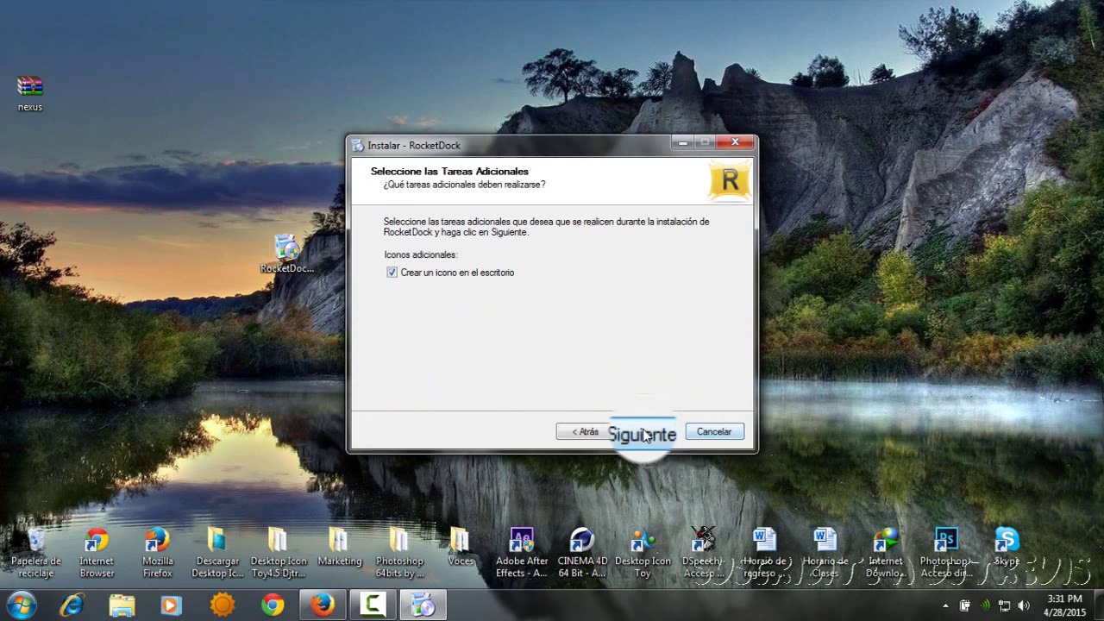
click(646, 434)
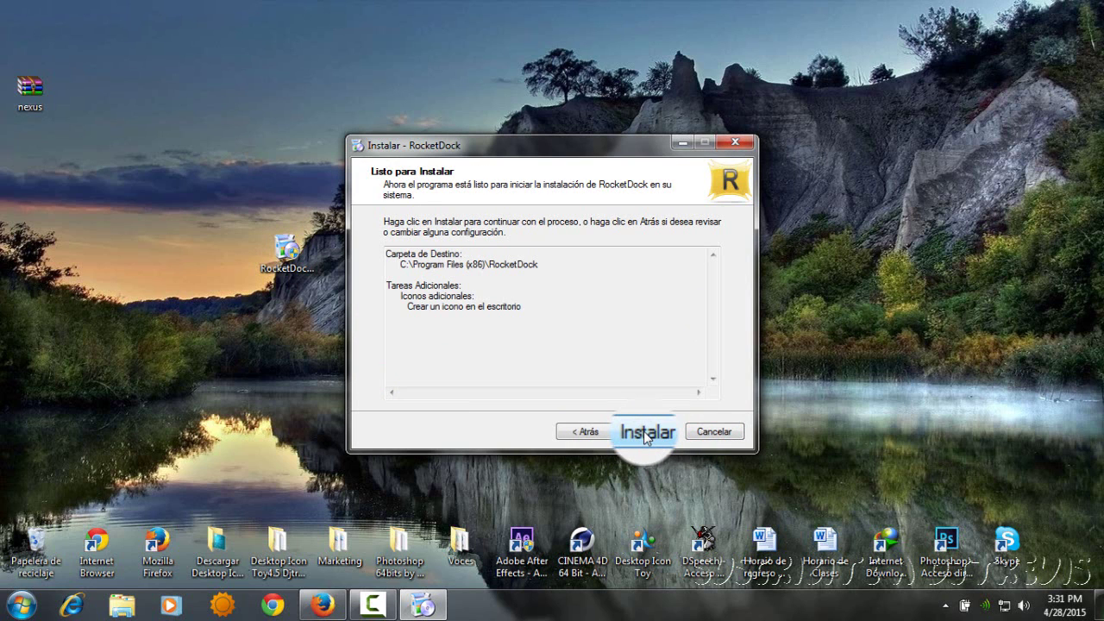
click(645, 434)
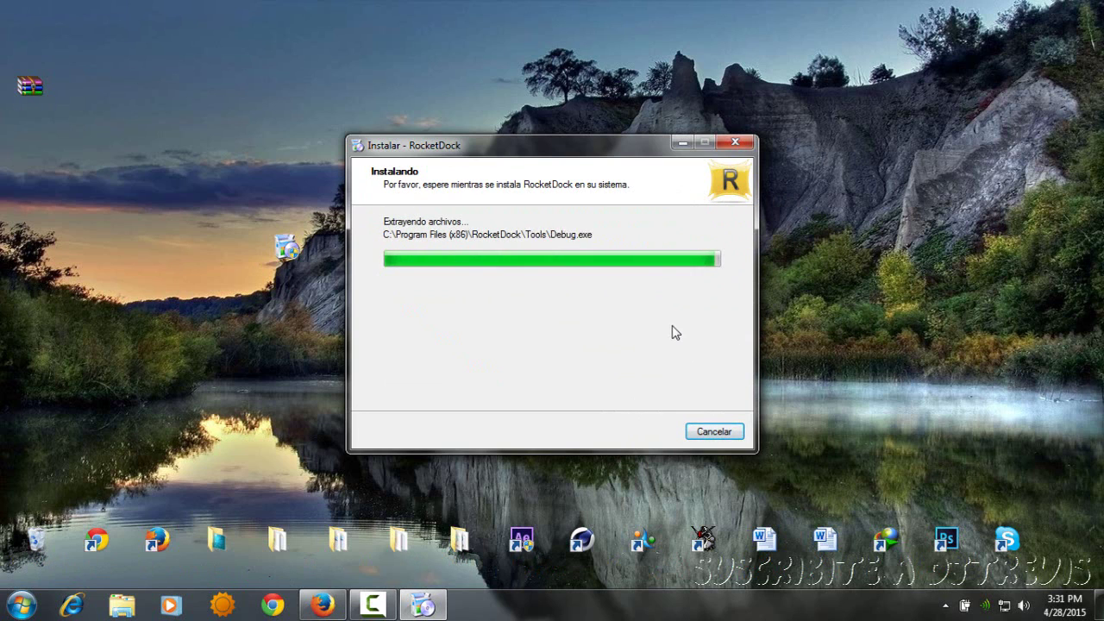
click(653, 424)
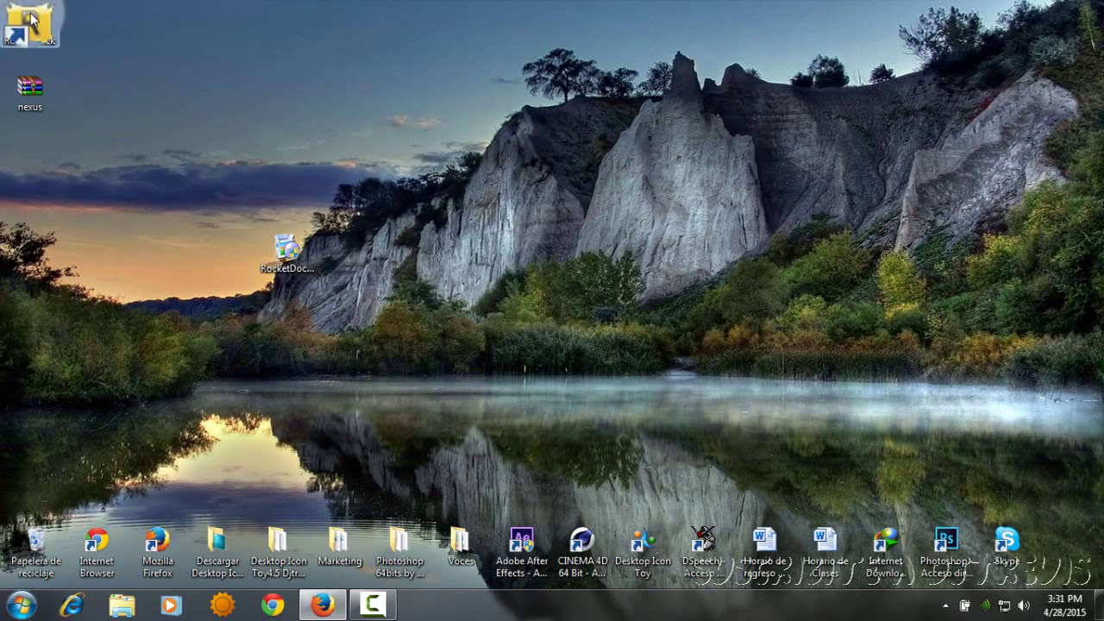
Step: Move the RocketDock shortcut and its installer near the Papelera de reciclaje icon and launch RocketDock
drag(28, 19, 39, 492)
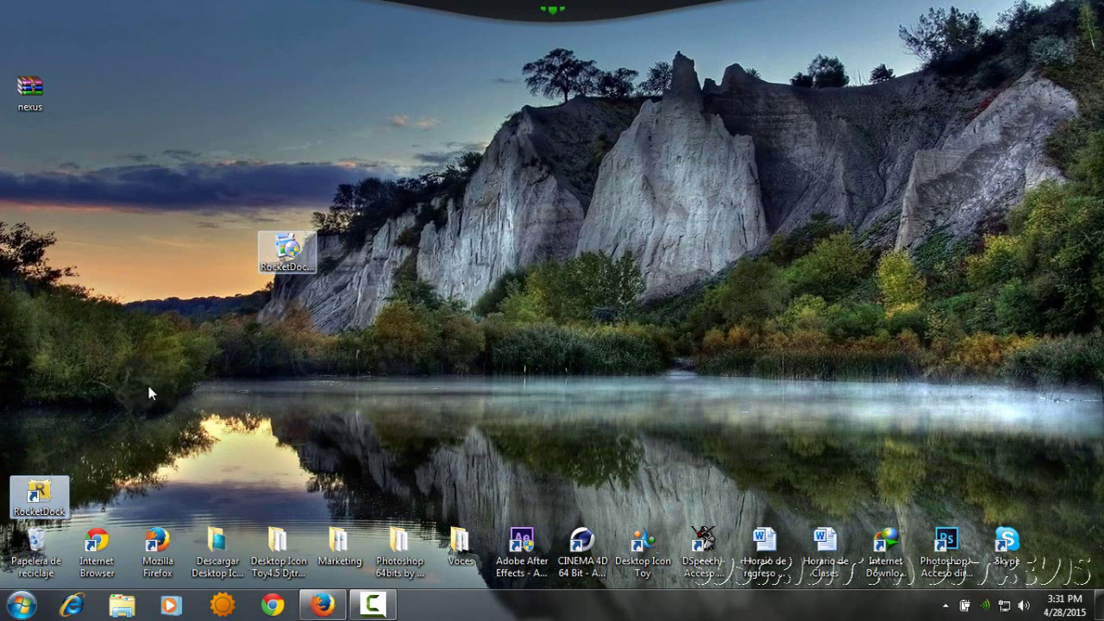
drag(287, 248, 181, 483)
double_click(56, 489)
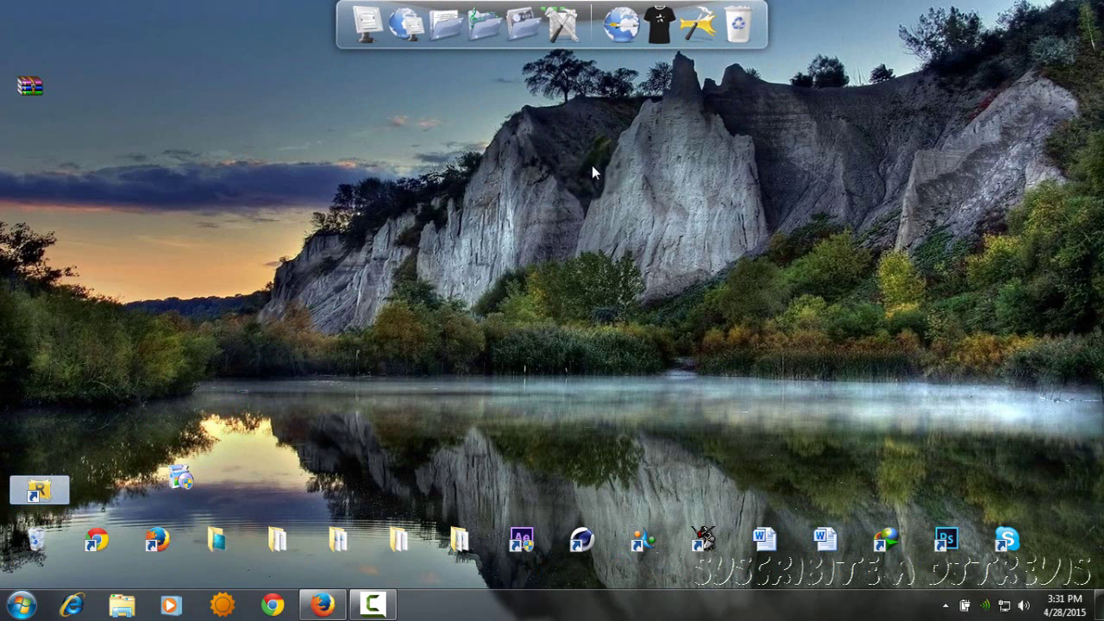
drag(591, 164, 221, 329)
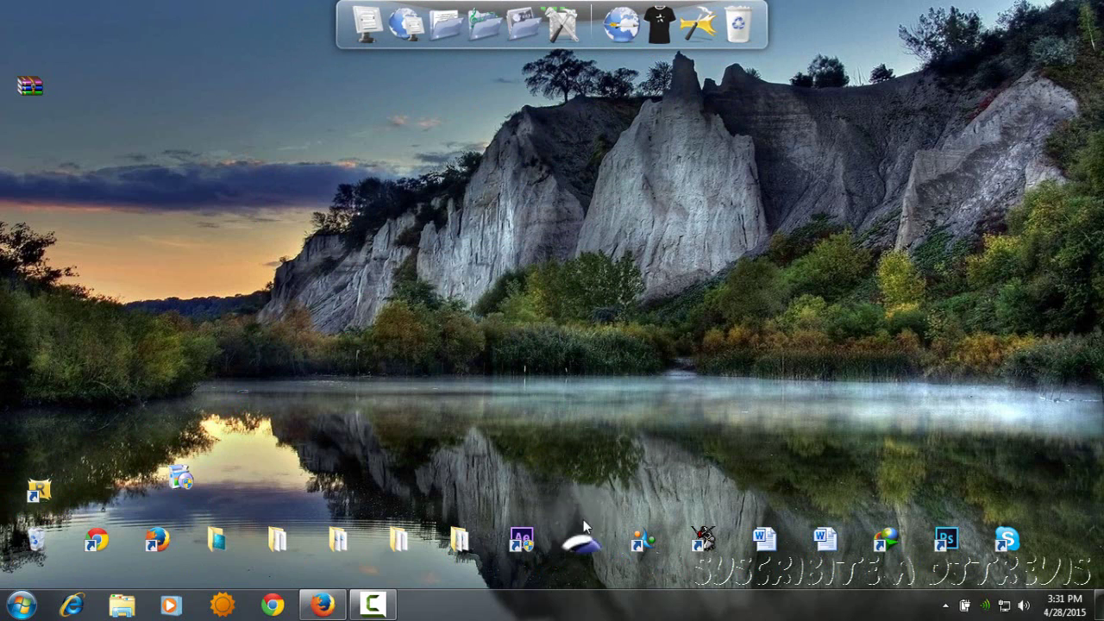
Step: Add the CINEMA 4D 64 Bit desktop shortcut to the dock and delete it from the dock again
drag(584, 526, 432, 34)
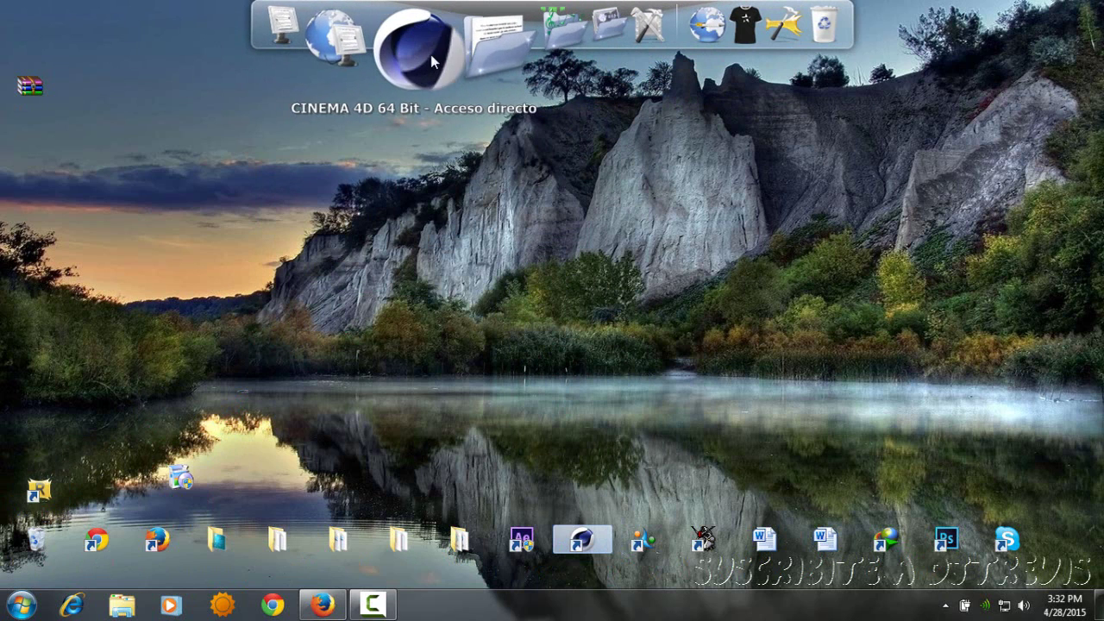
click(431, 60)
right_click(431, 59)
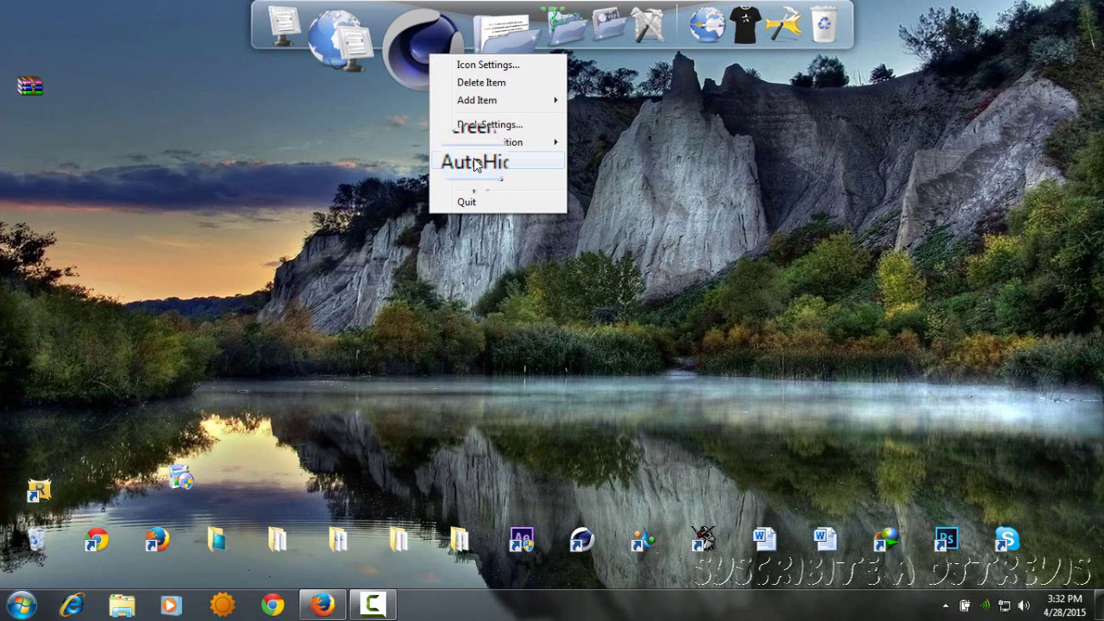
click(480, 85)
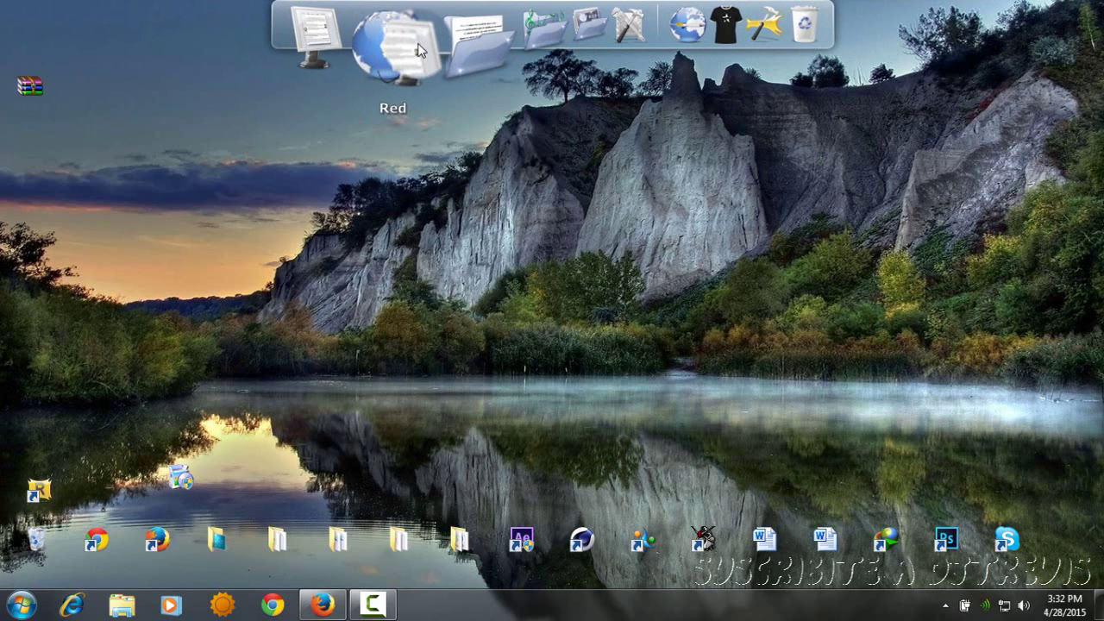
Step: Set the dock's language to Español in the dock settings and apply the change
right_click(420, 50)
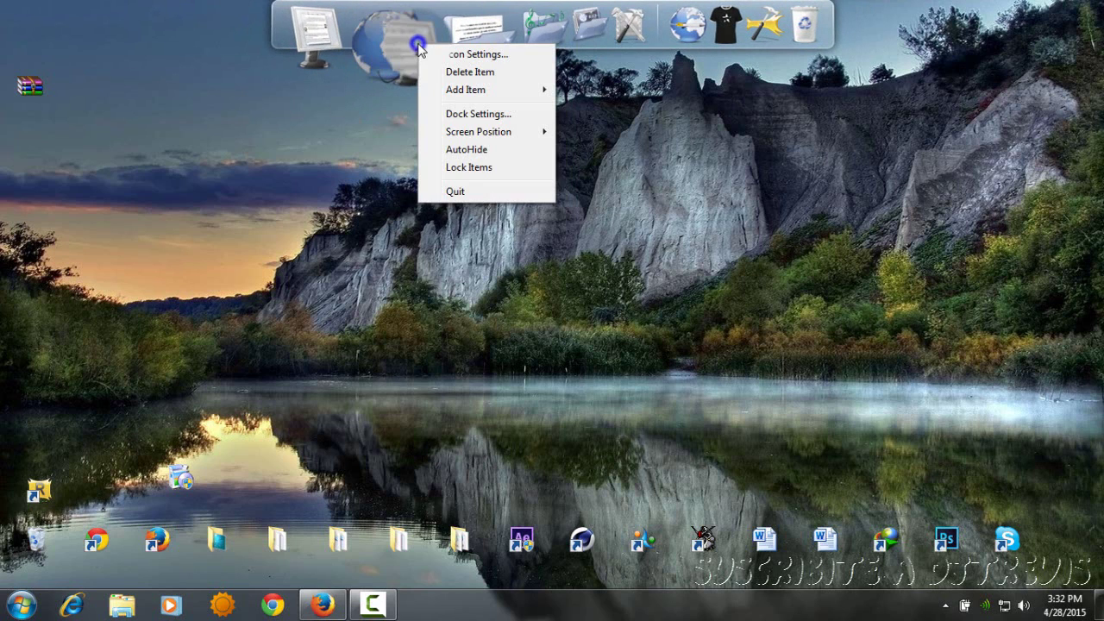
mouse_move(466, 139)
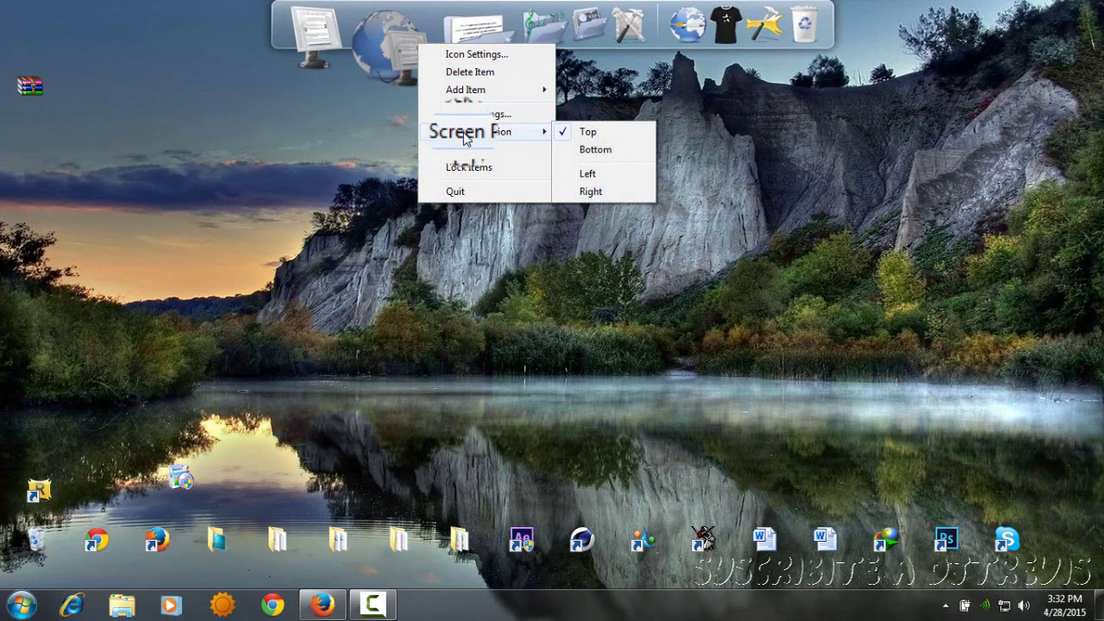
mouse_move(466, 89)
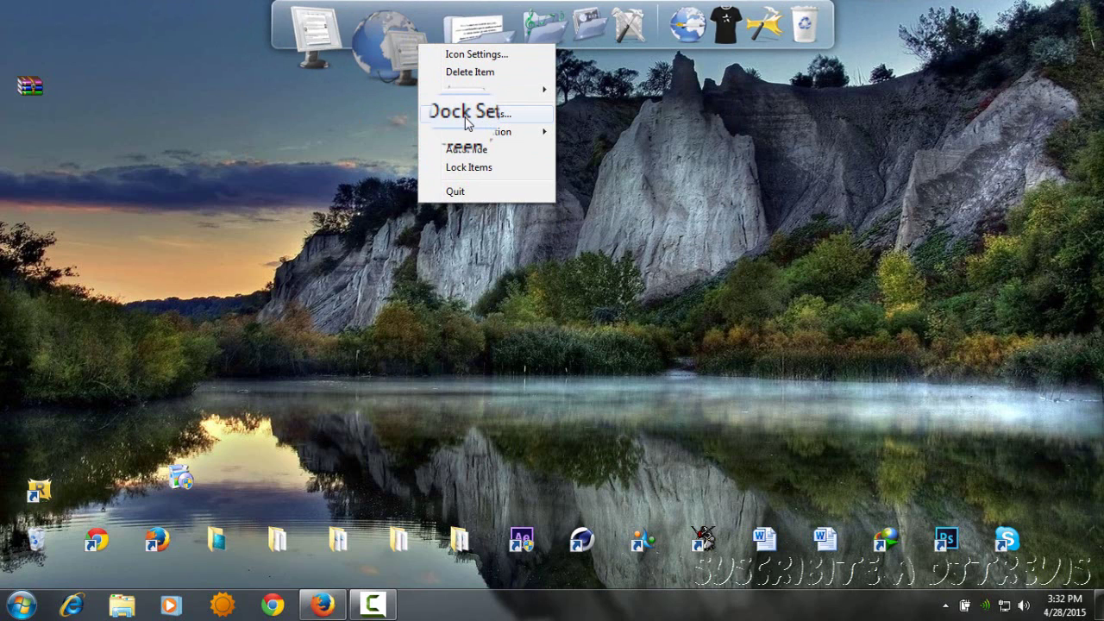
click(465, 118)
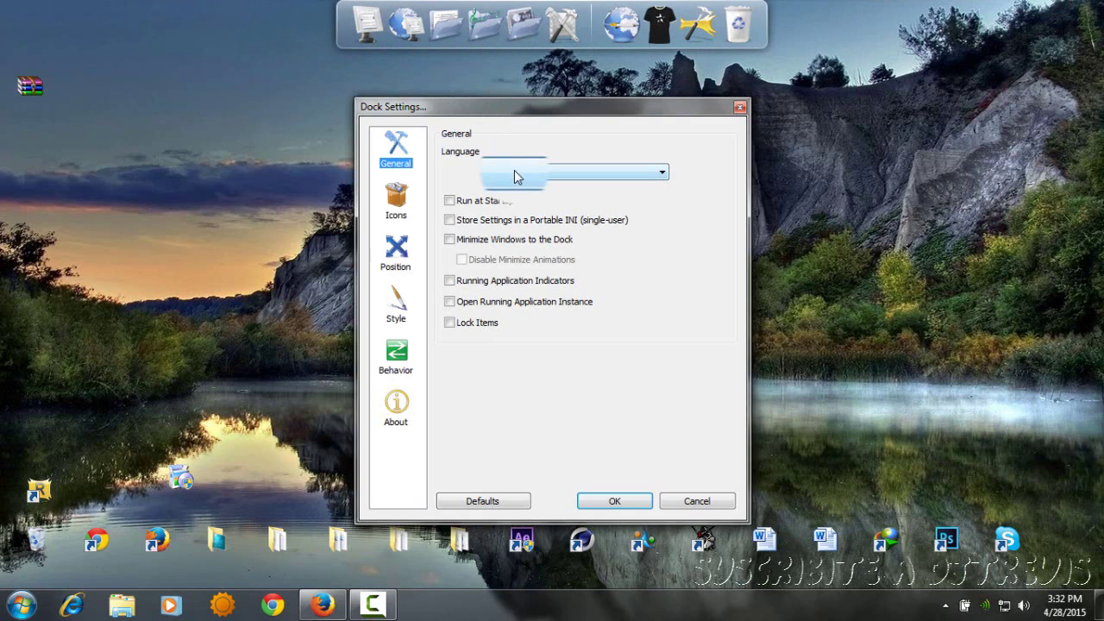
click(514, 172)
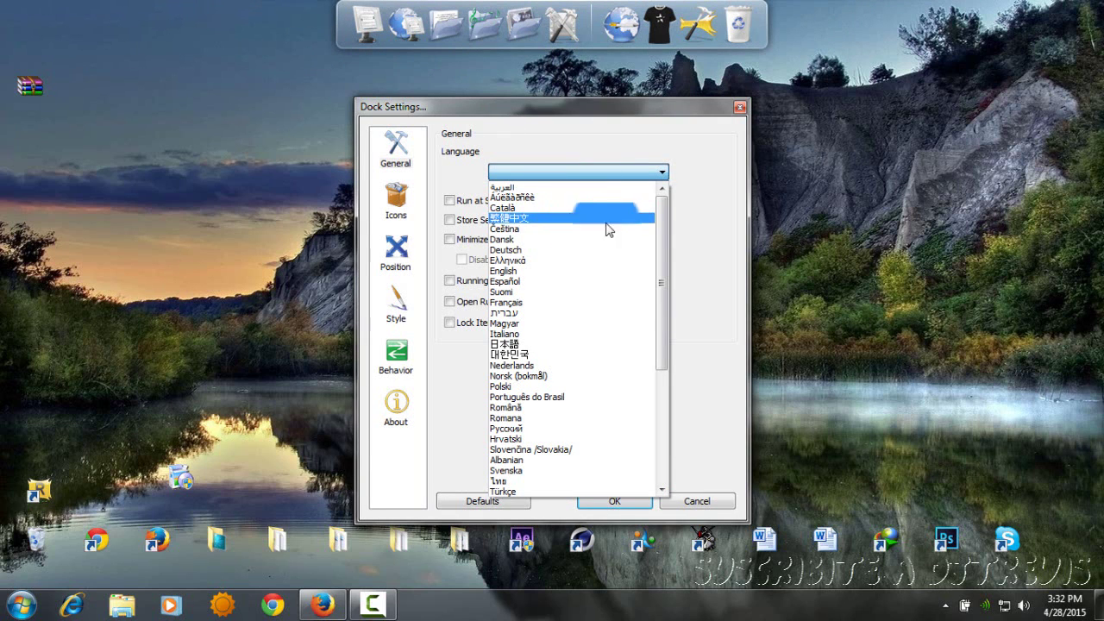
drag(664, 251, 674, 394)
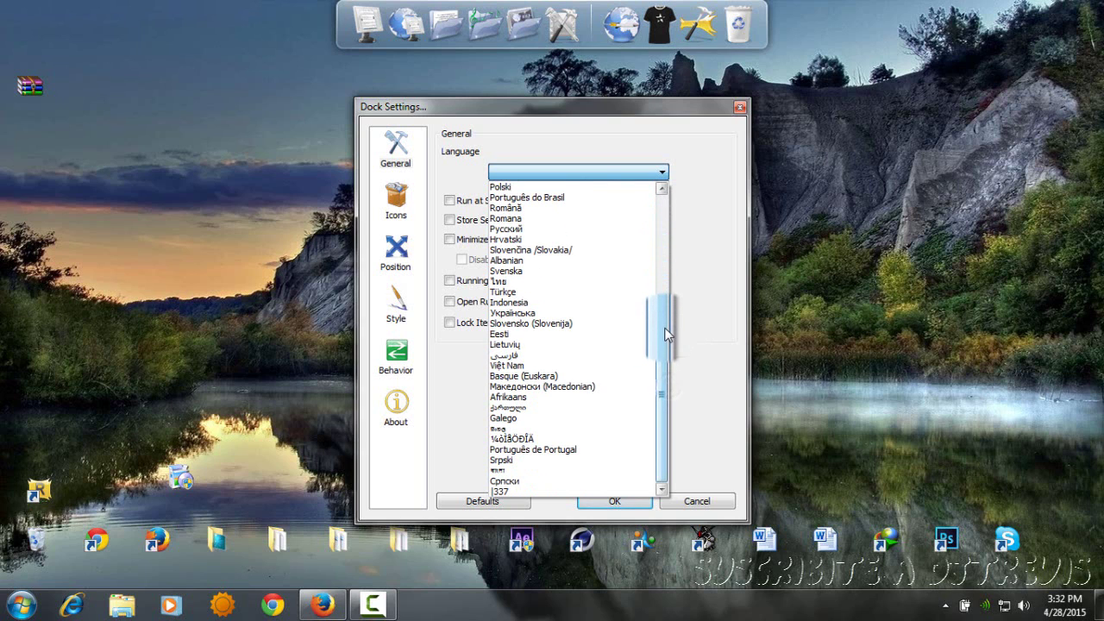
drag(665, 335, 659, 223)
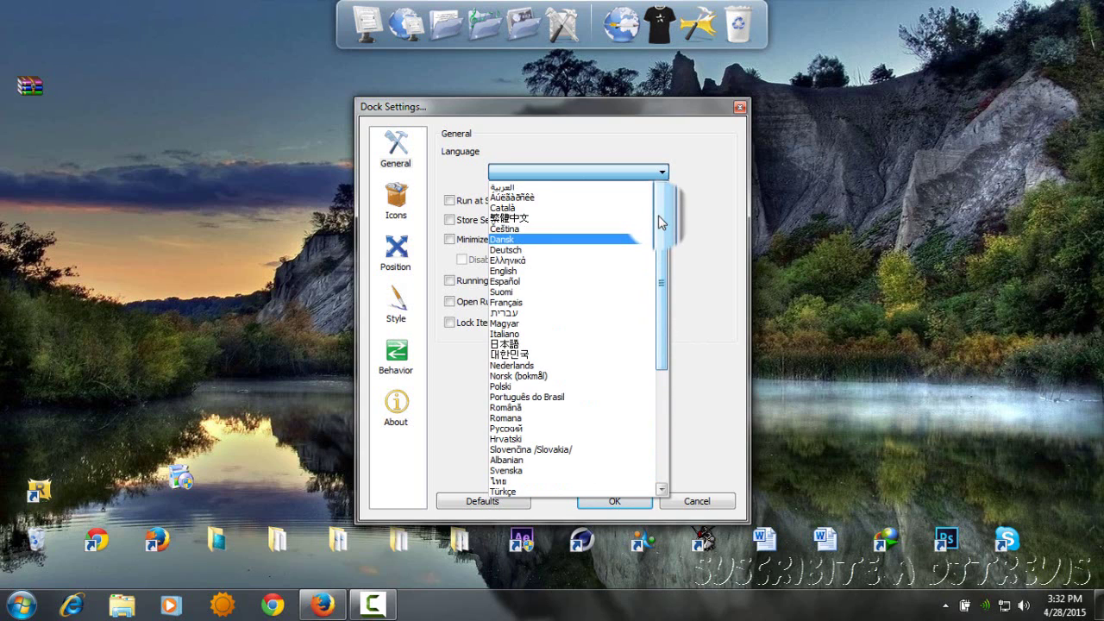
click(509, 281)
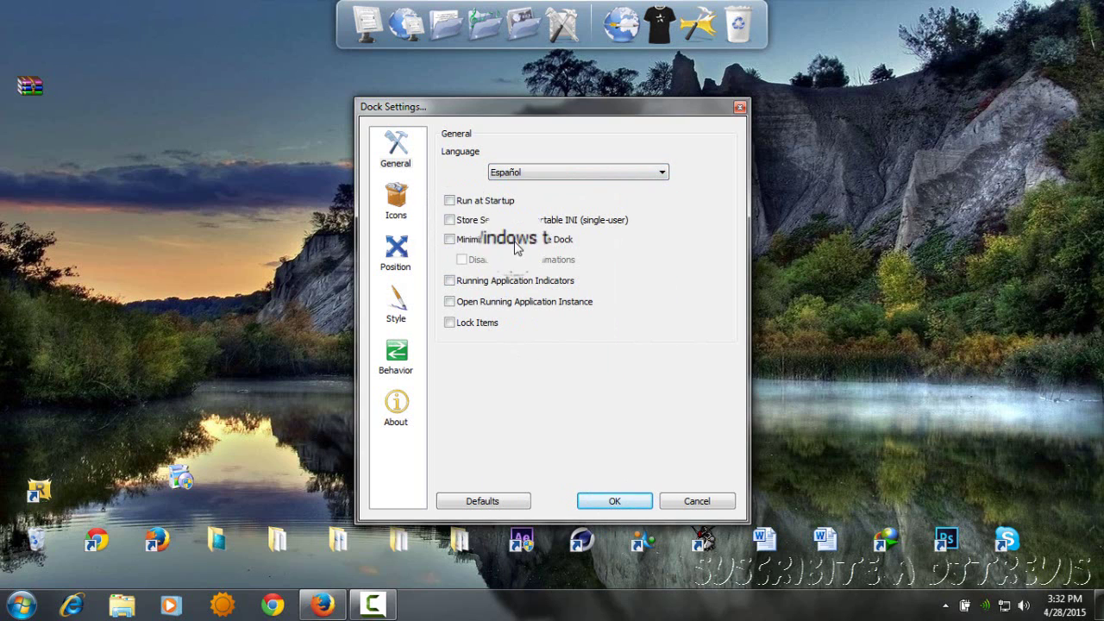
click(614, 501)
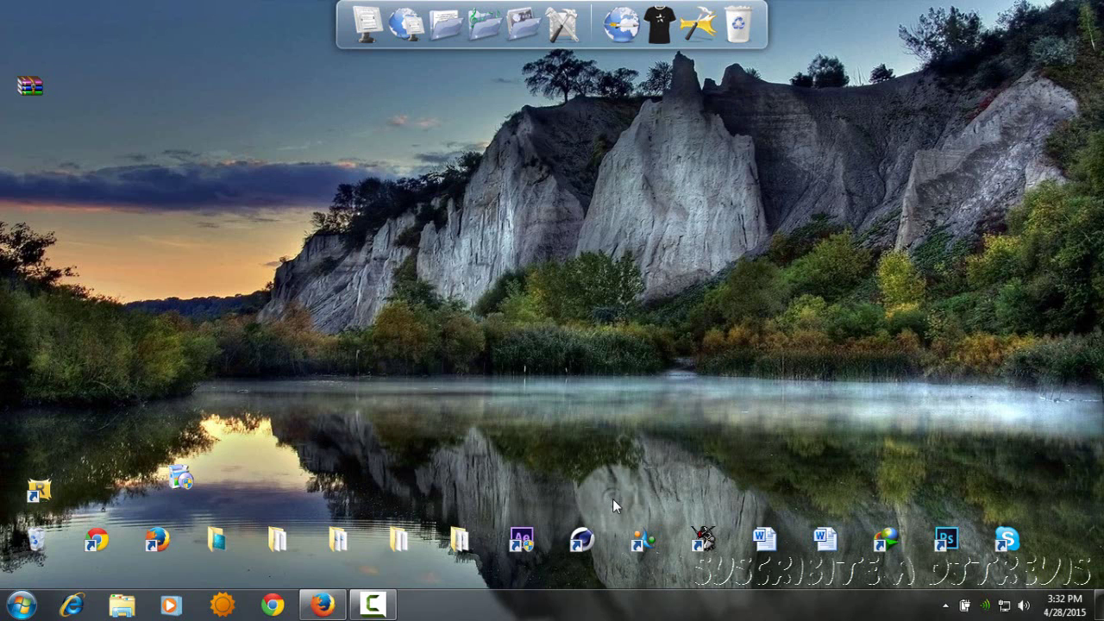
Step: Open the dock's options and enable Iniciar con el sistema
right_click(524, 30)
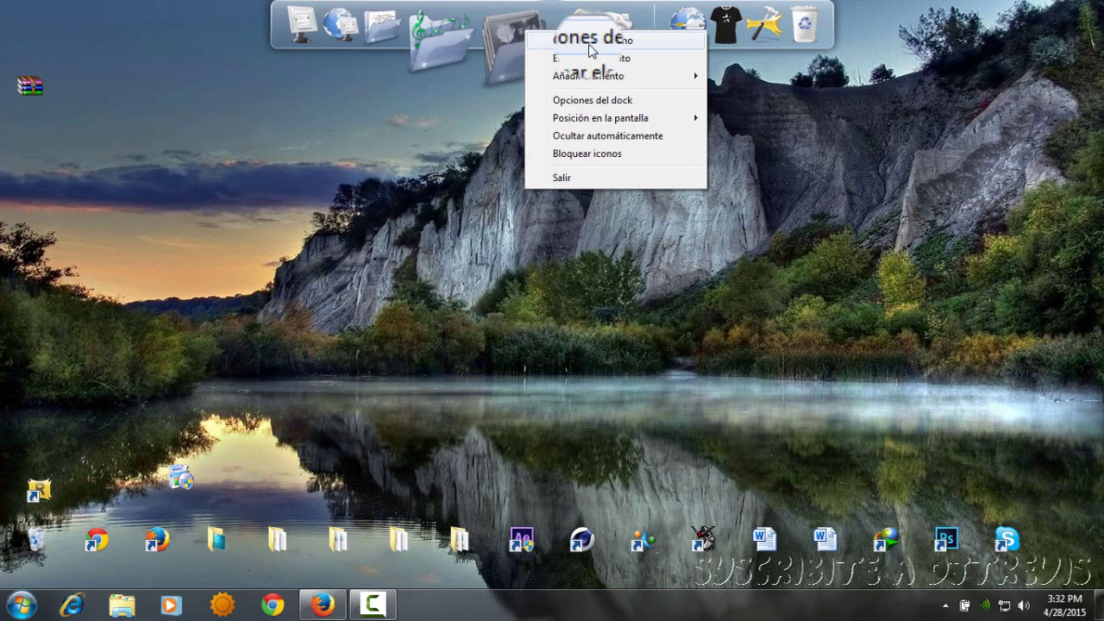
click(587, 100)
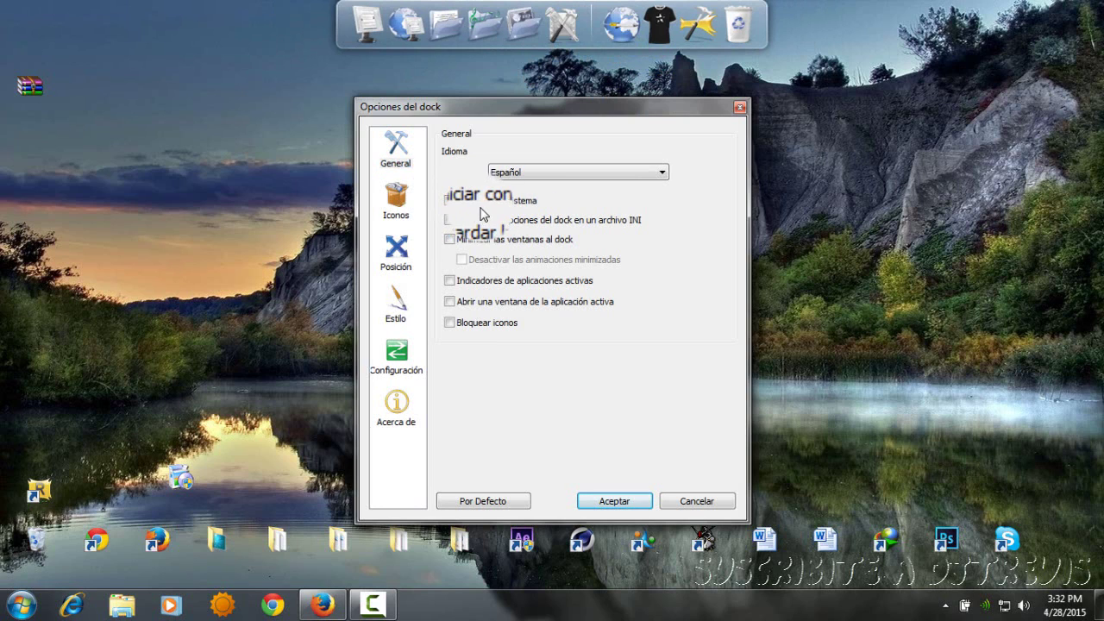
click(449, 203)
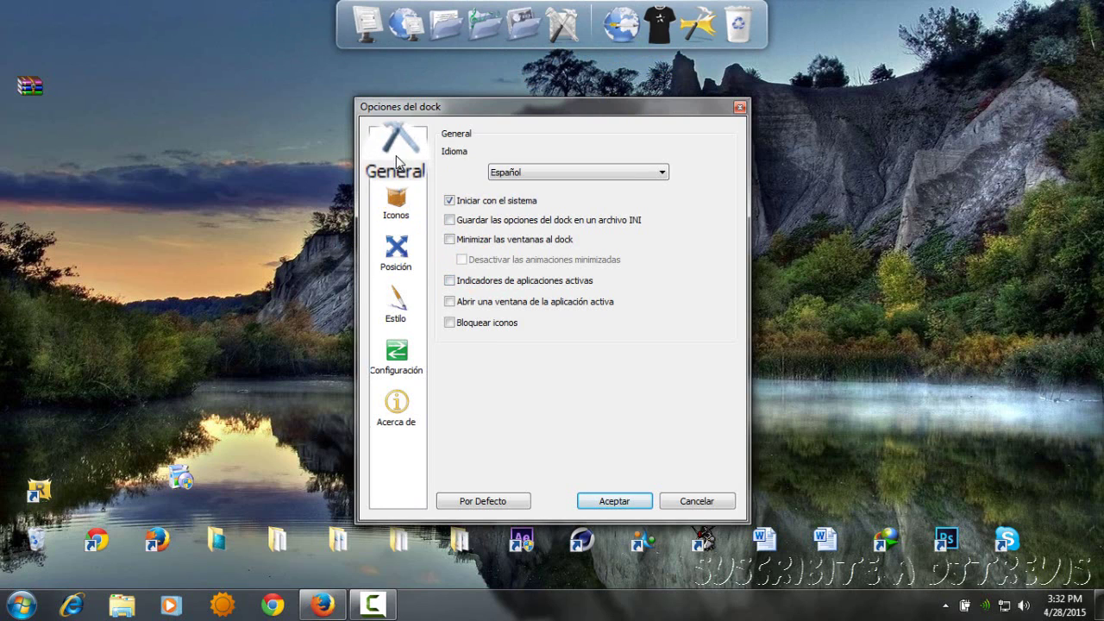
Step: In the icon settings, set the dock icon size to 53 px, keeping Calidad media and the Zoom: Burbuja hover effect
click(396, 205)
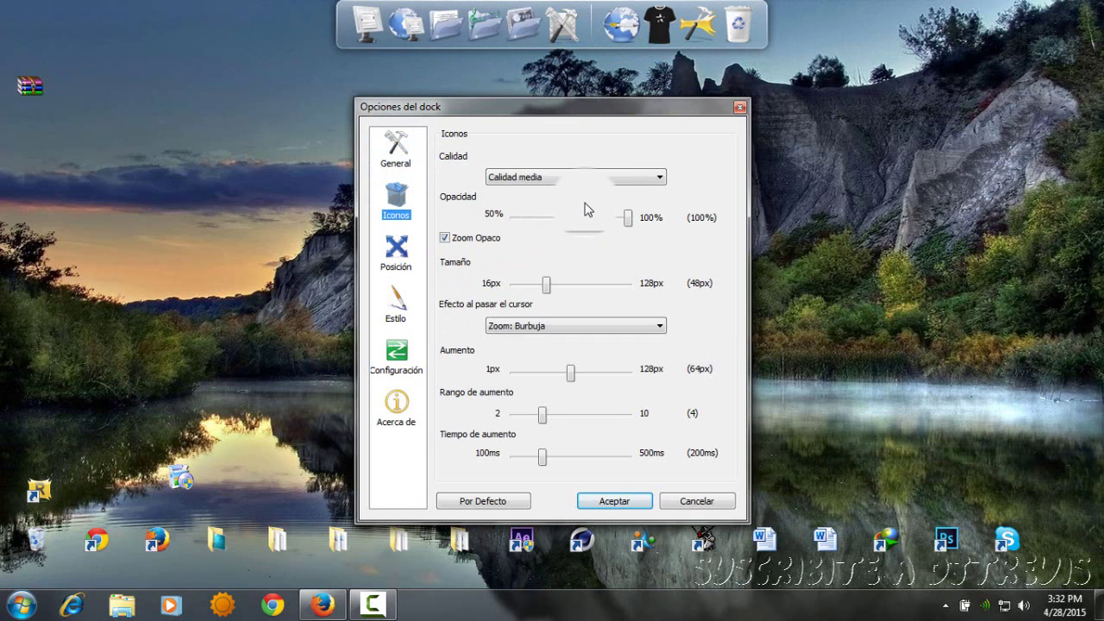
click(591, 177)
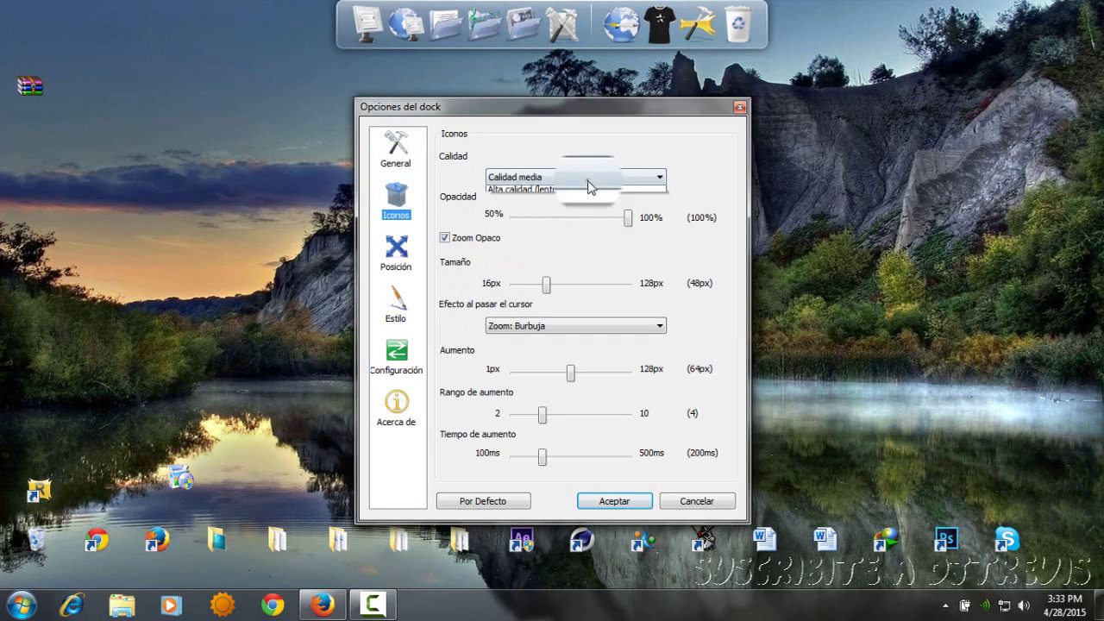
click(591, 201)
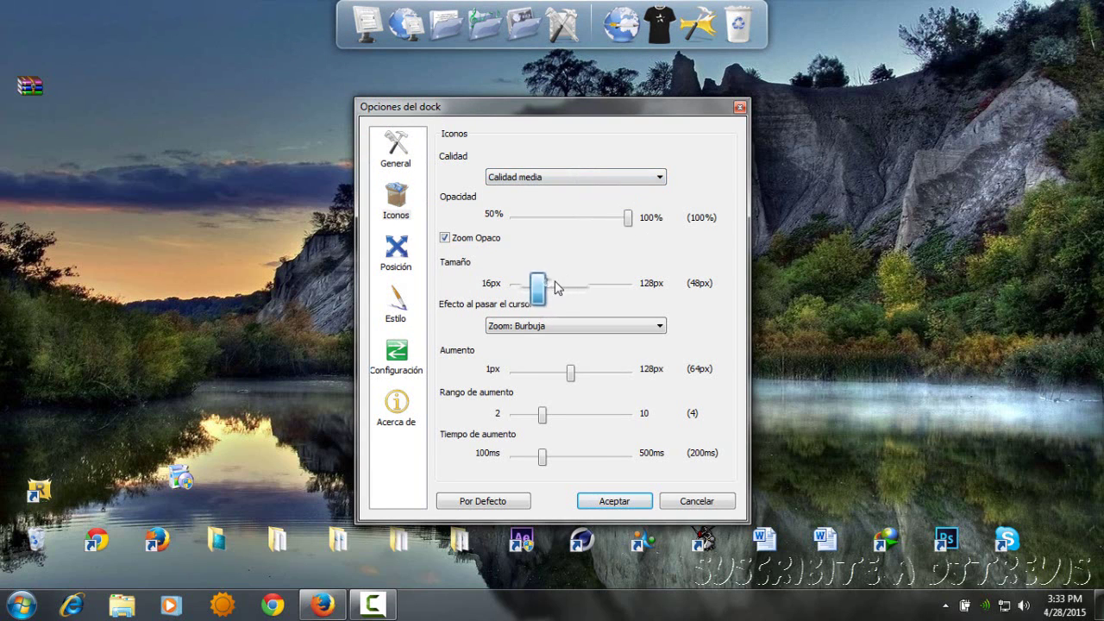
mouse_move(538, 287)
mouse_down()
mouse_move(582, 287)
mouse_move(554, 283)
mouse_up()
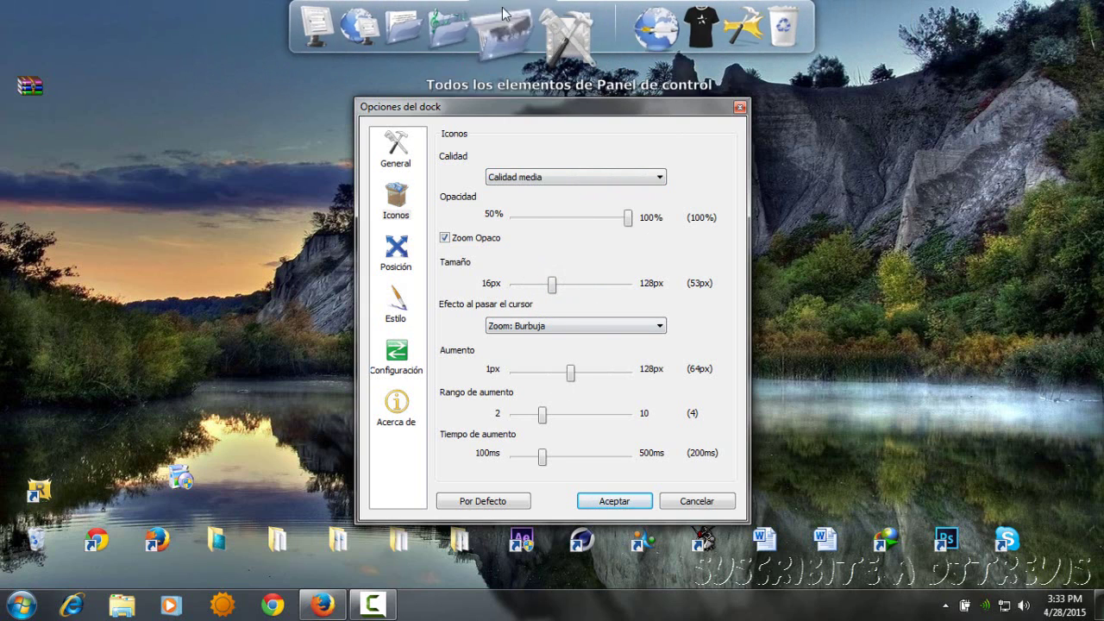
drag(570, 369, 561, 369)
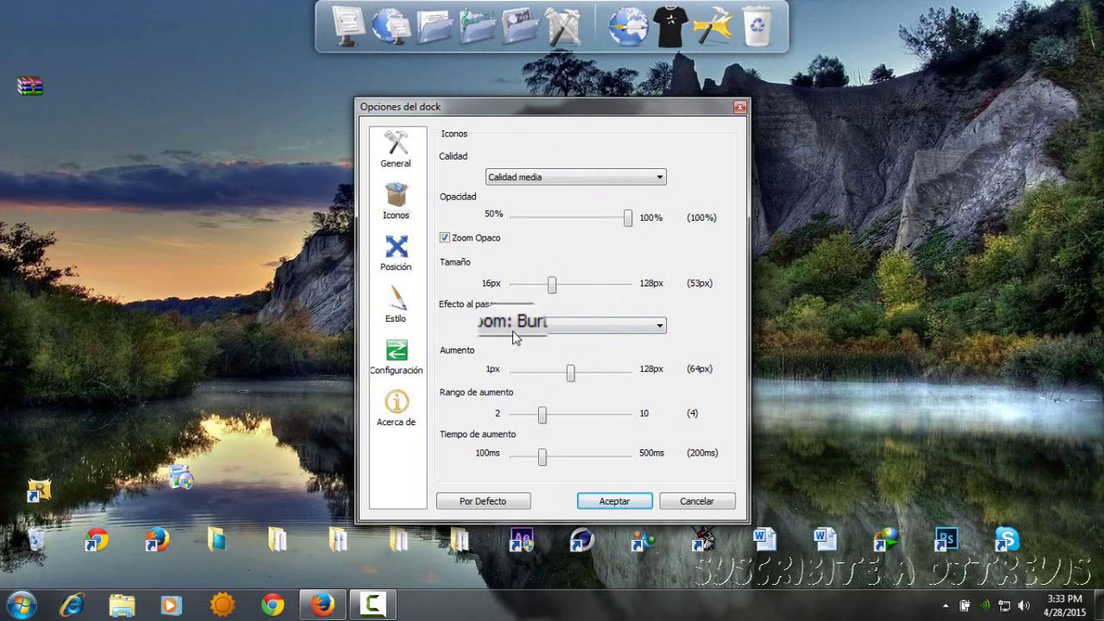
click(557, 328)
click(557, 332)
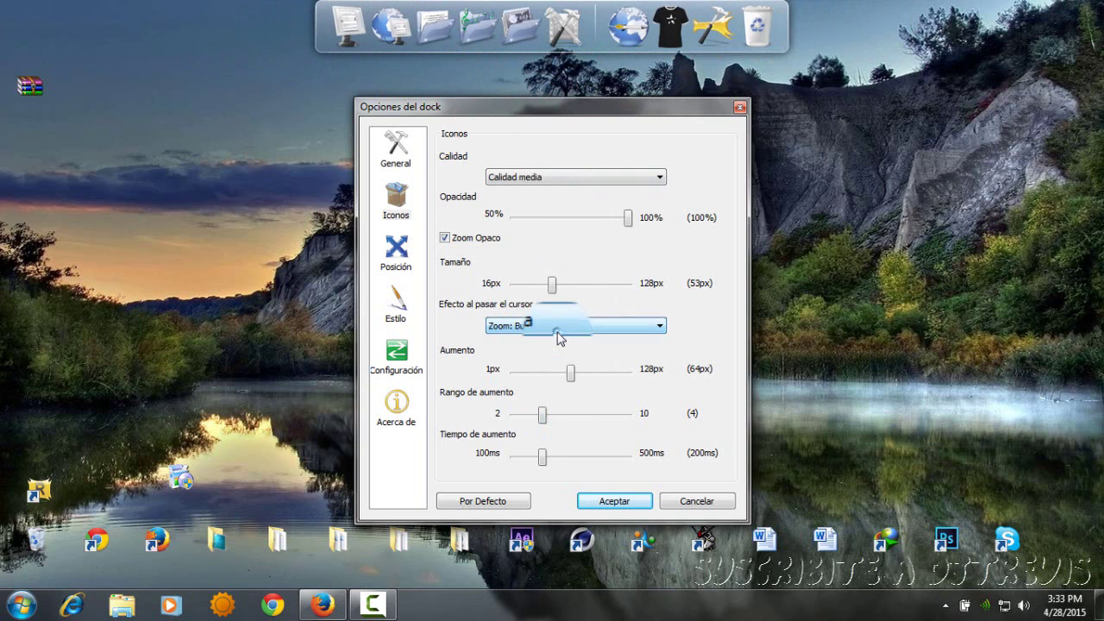
Step: Try the Abajo, Izquierda and Derecha screen positions for the dock in the position settings
click(396, 257)
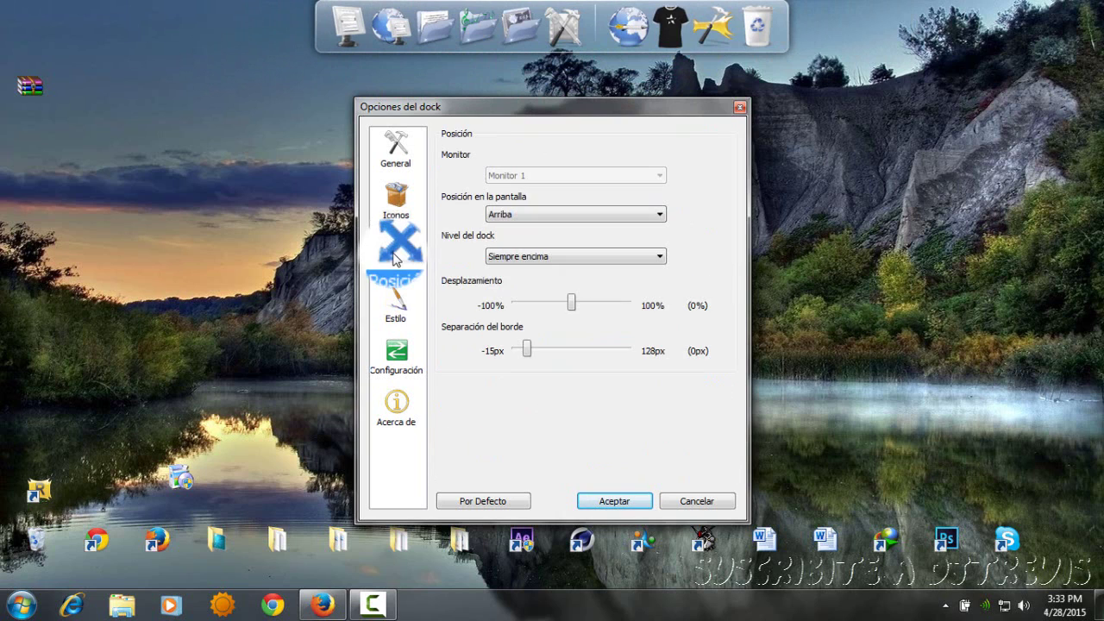
click(516, 216)
click(515, 219)
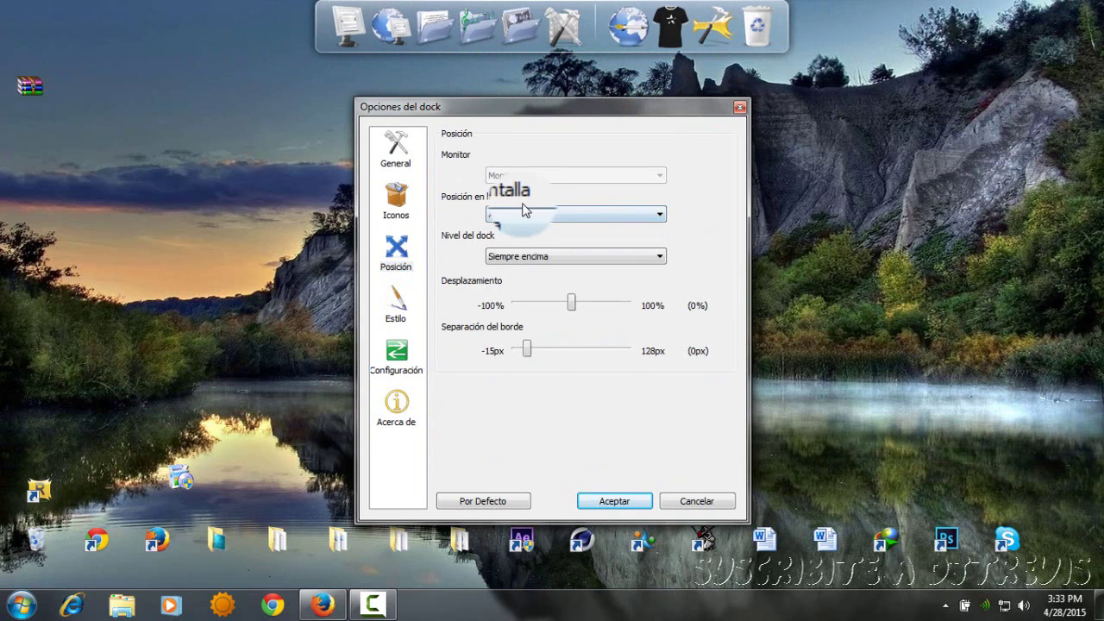
click(518, 215)
click(514, 241)
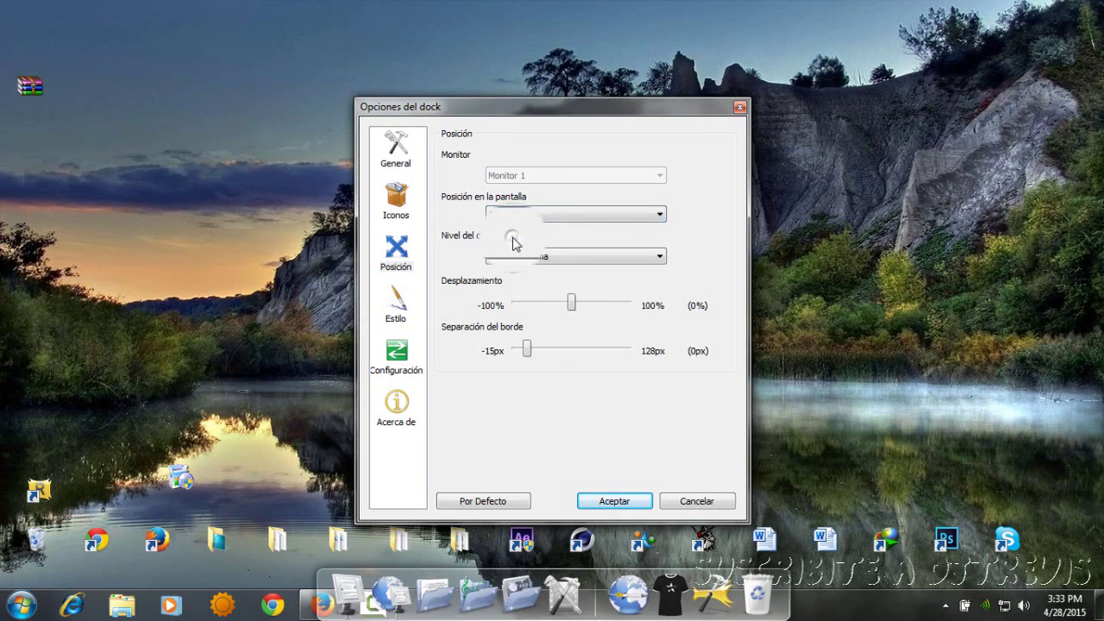
click(536, 216)
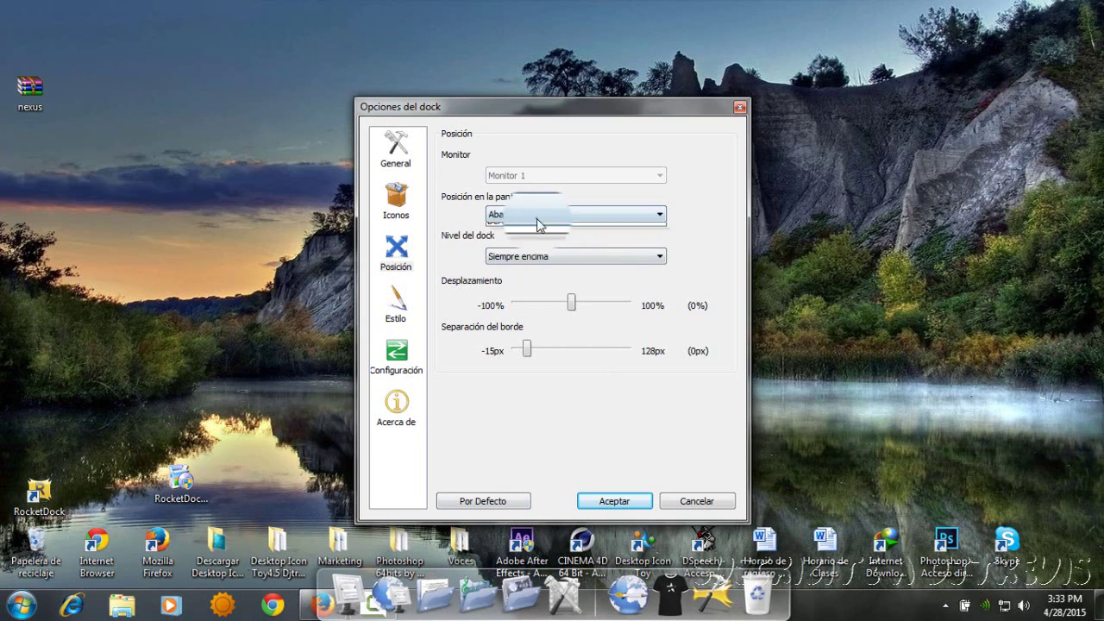
click(515, 250)
click(517, 215)
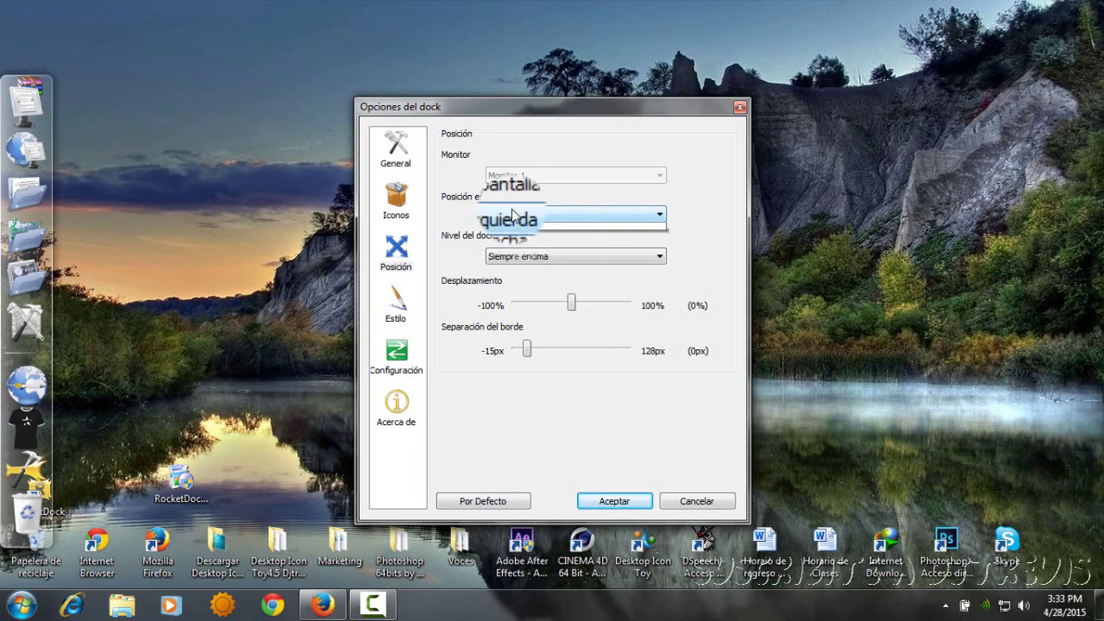
click(513, 260)
click(533, 229)
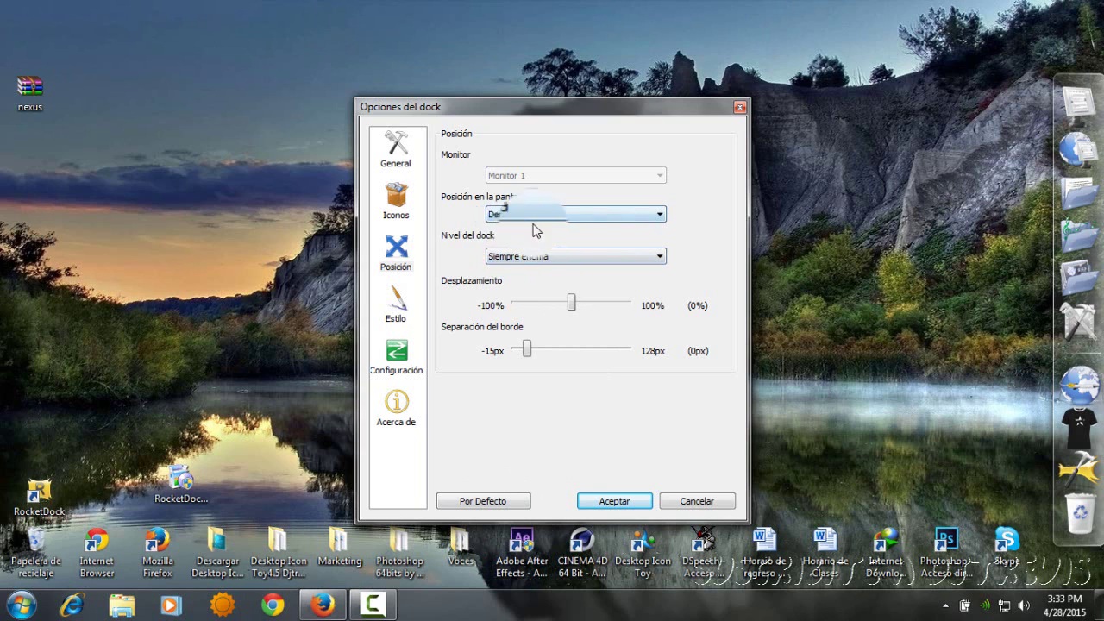
Step: Set the dock's screen position to Arriba and its level to Normal
click(505, 215)
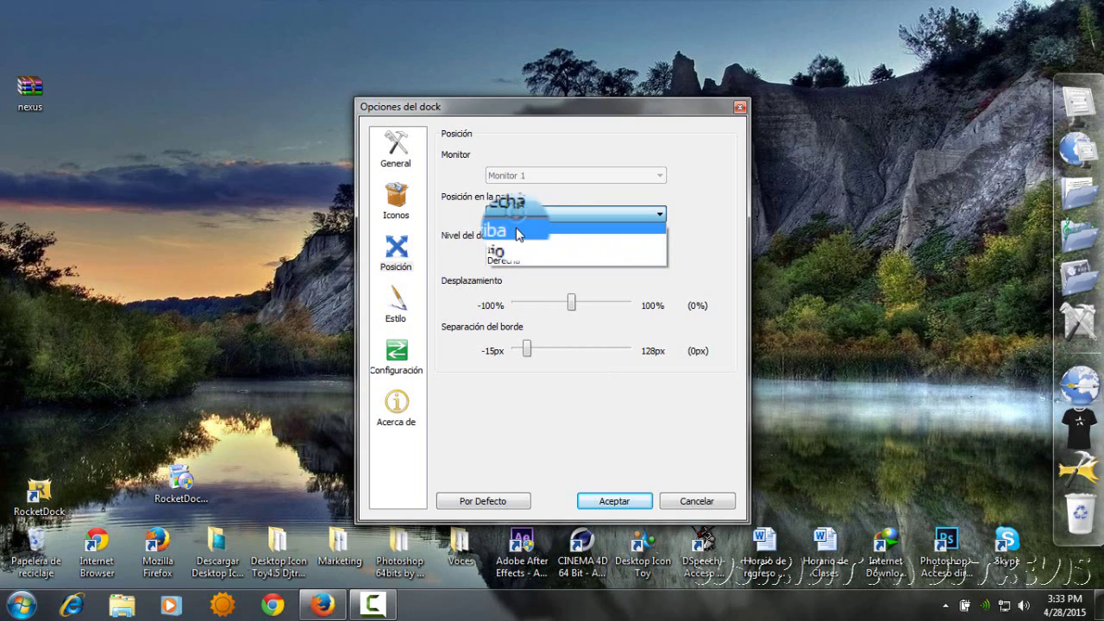
click(515, 232)
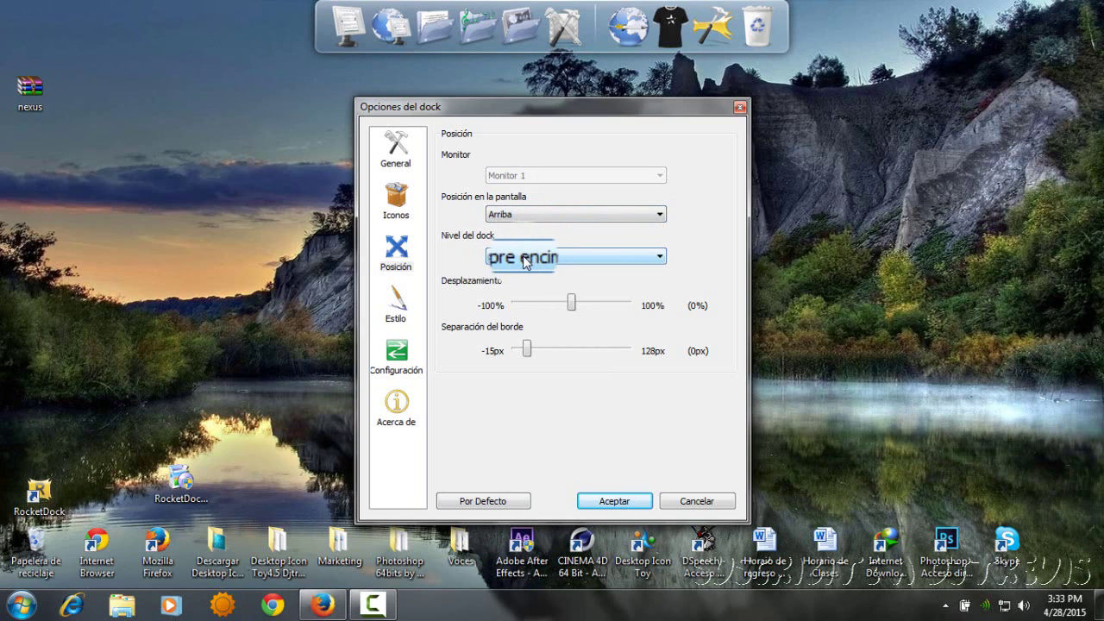
click(523, 258)
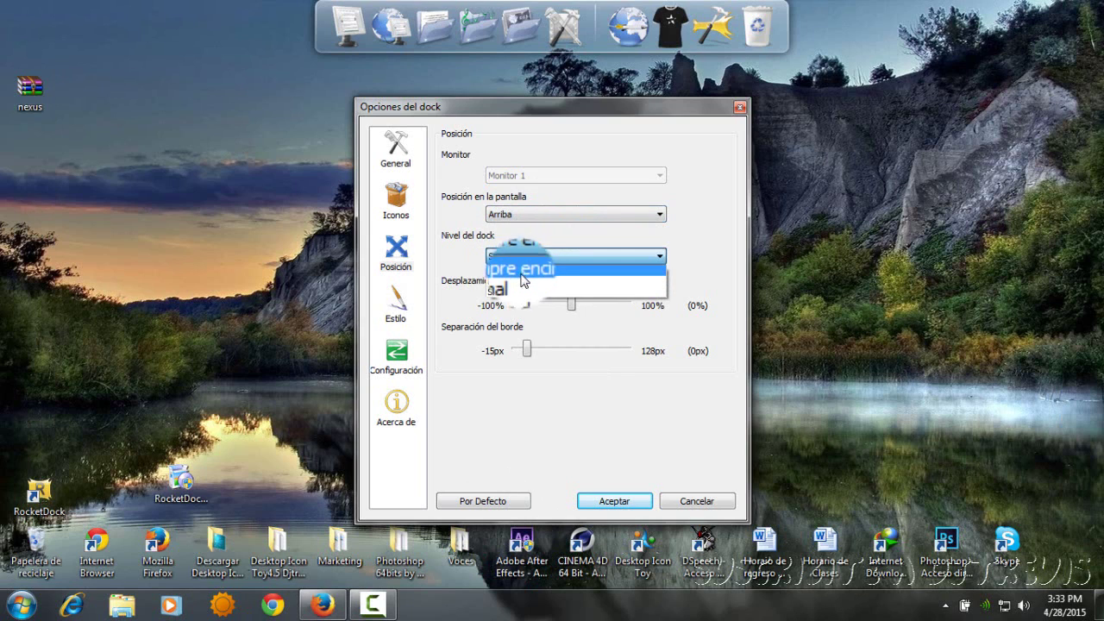
click(516, 283)
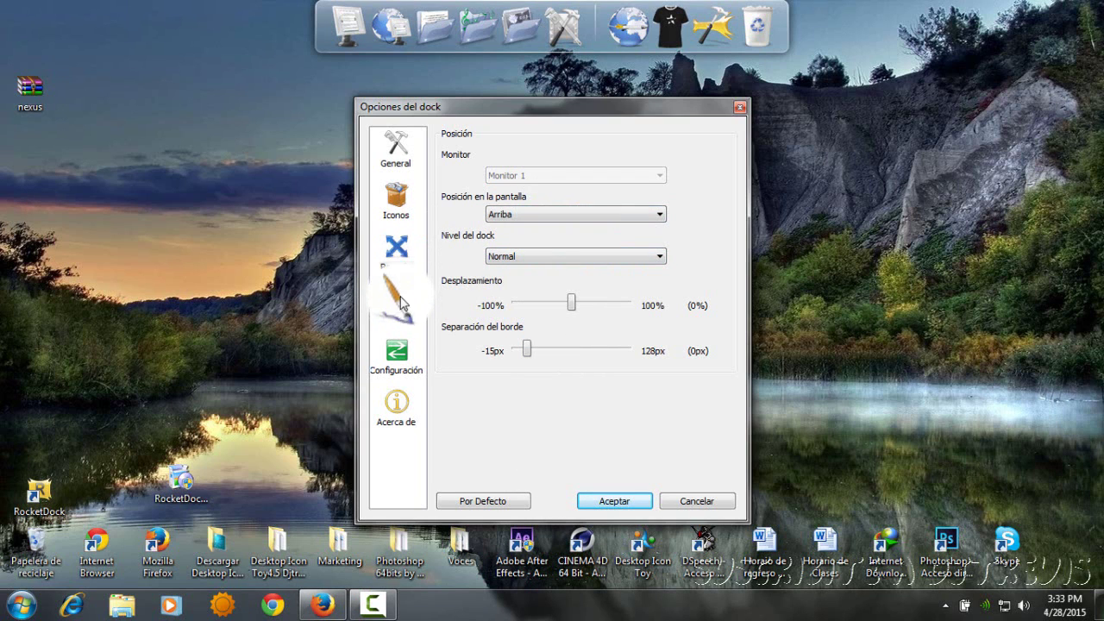
Step: Try several dock themes in the style settings and set the theme to Luminous
click(399, 297)
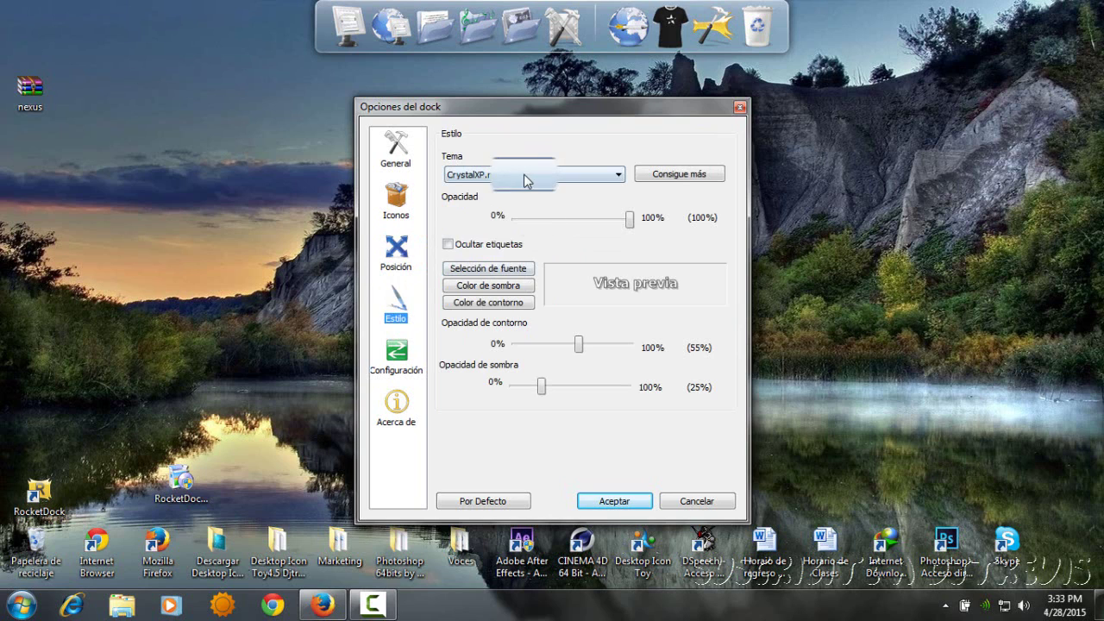
click(523, 174)
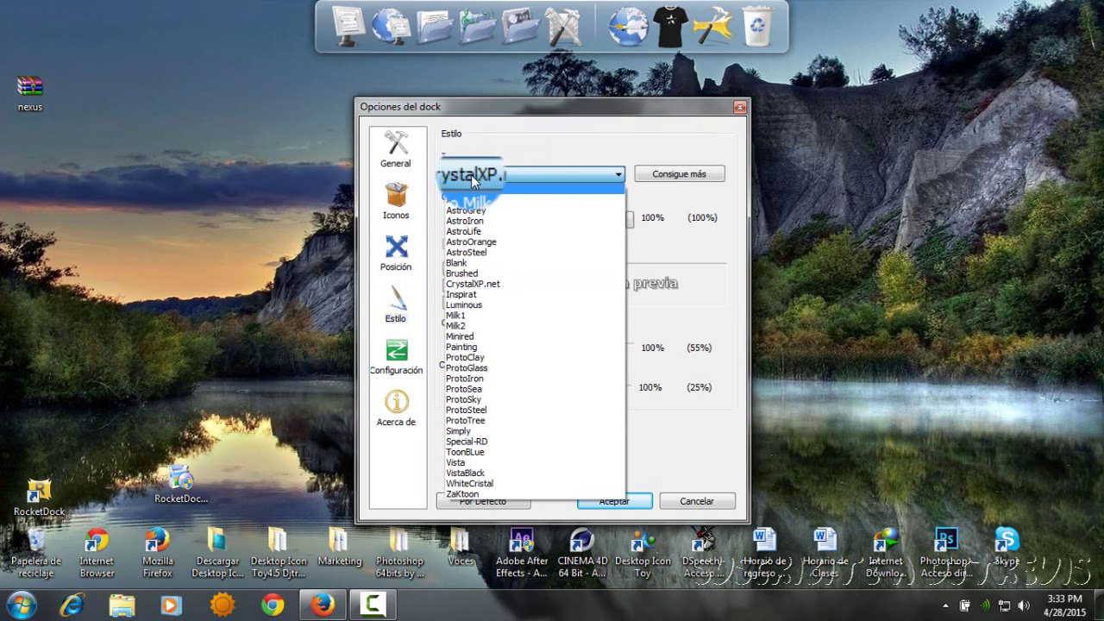
click(478, 204)
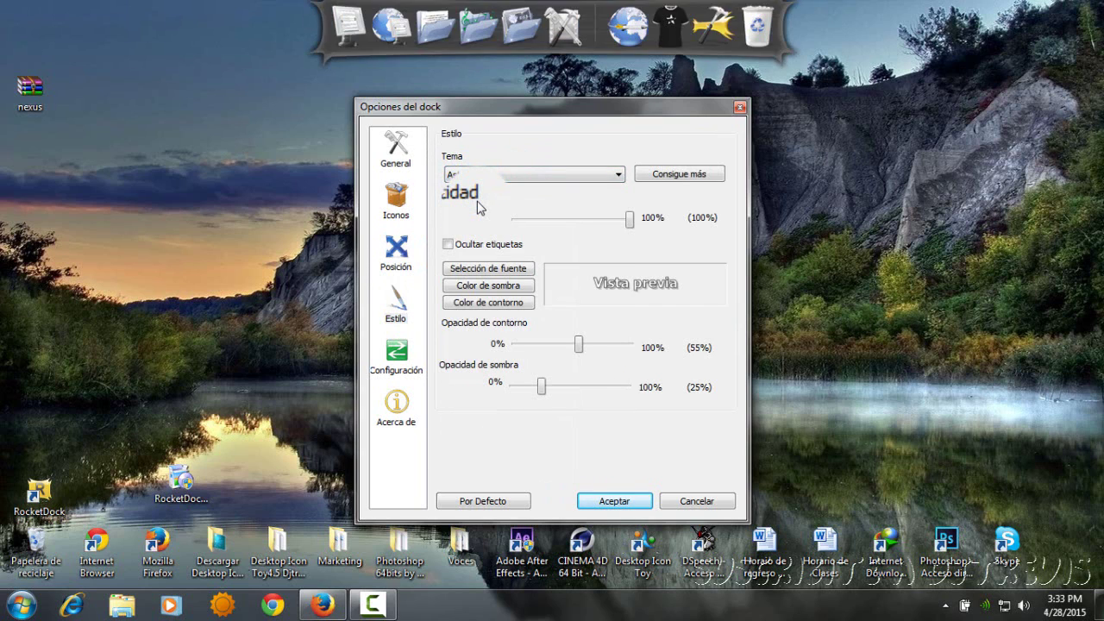
key(Down)
key(Down)
key(Down)
key(Down)
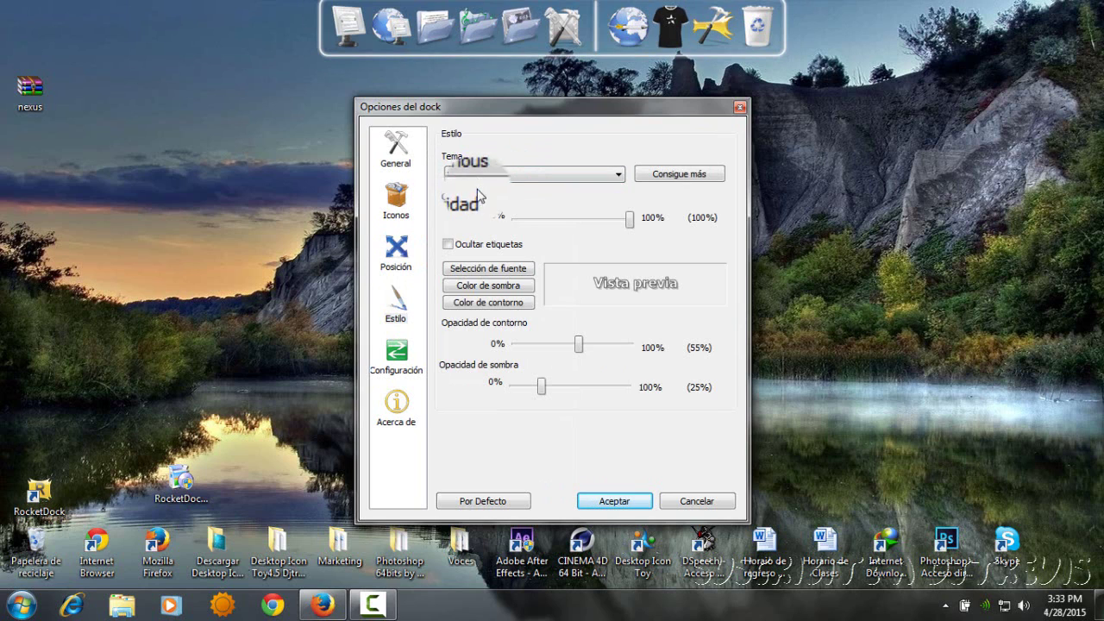
click(475, 174)
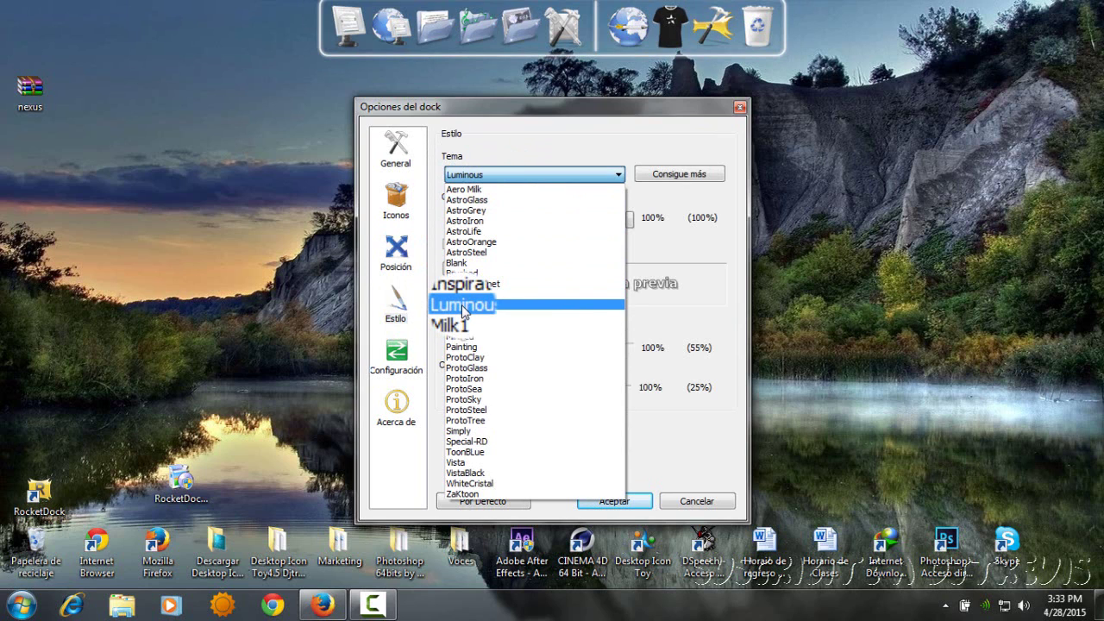
click(462, 308)
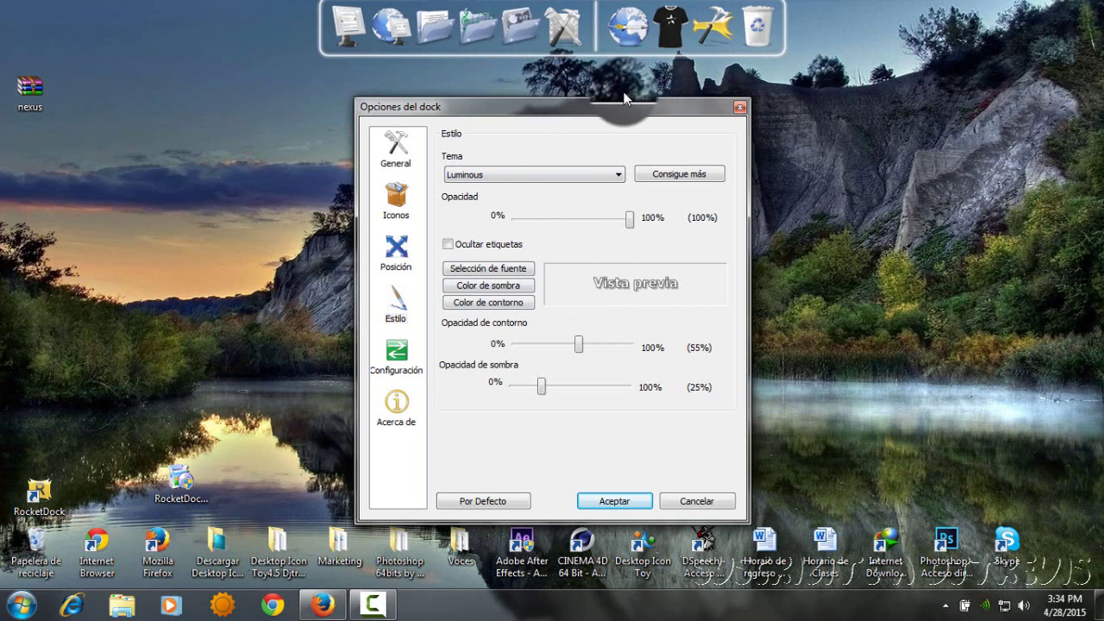
Step: Try the Efectos de UberIcon activation effect in the behavior settings and set it back to Saltar
click(400, 364)
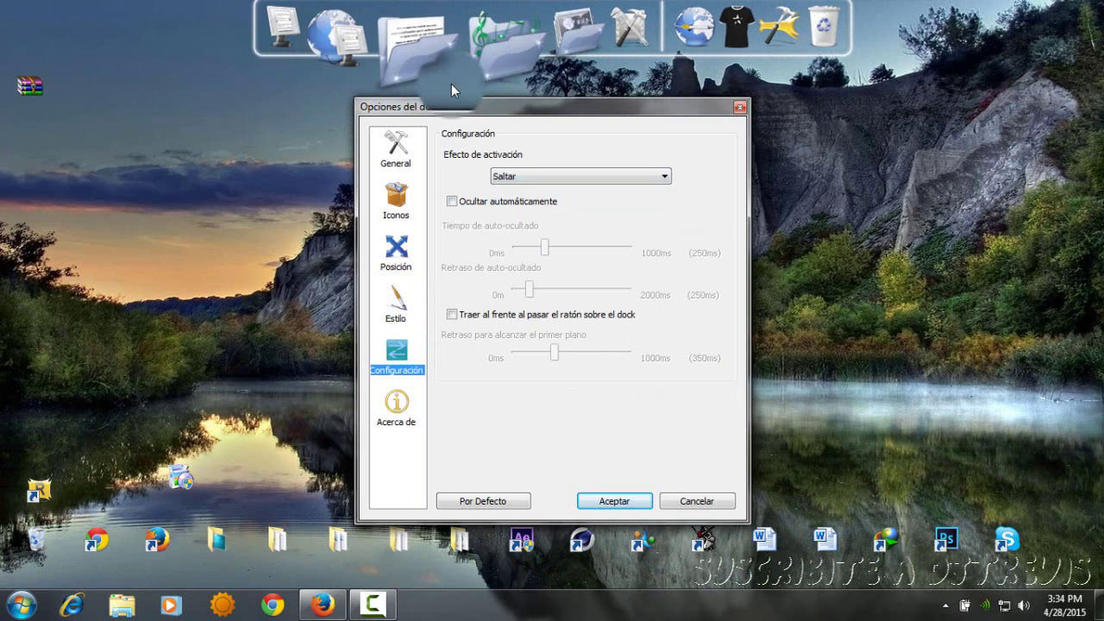
click(504, 177)
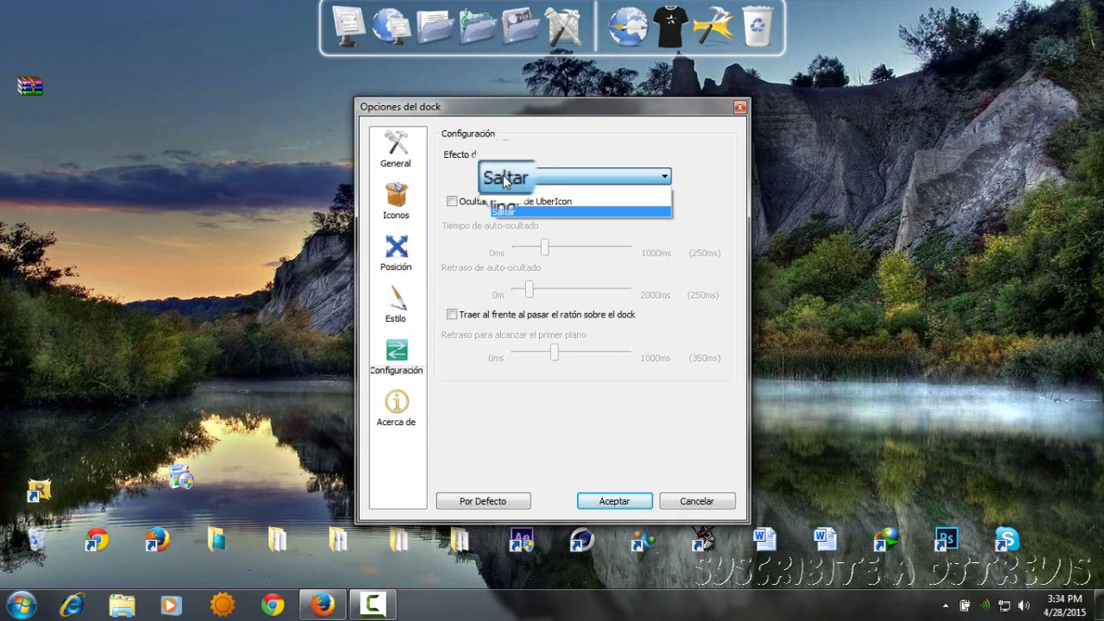
click(509, 201)
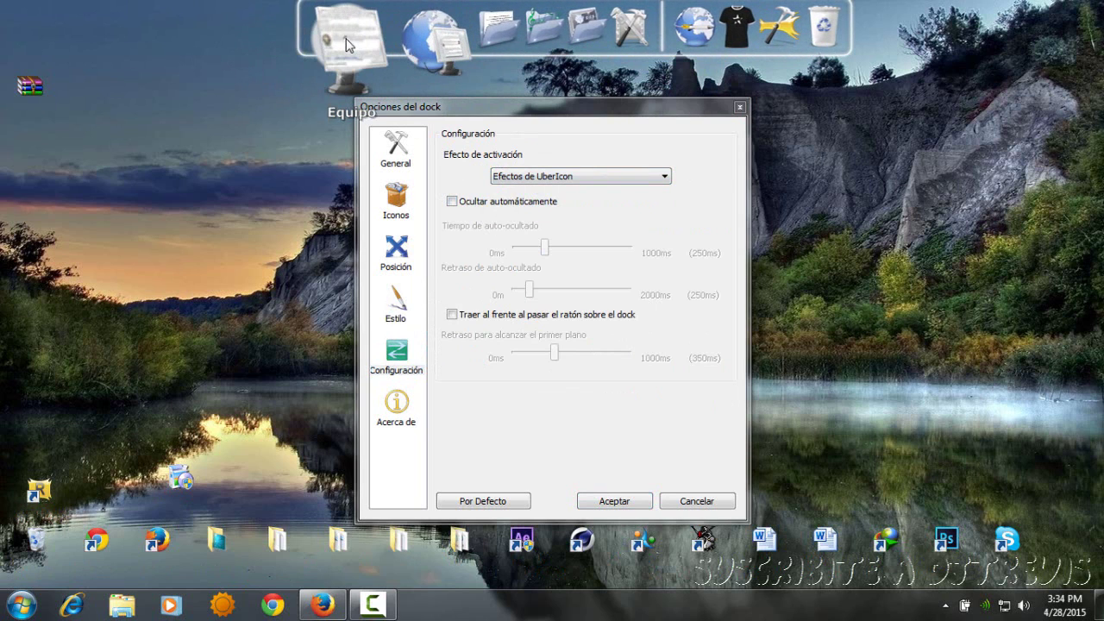
click(520, 176)
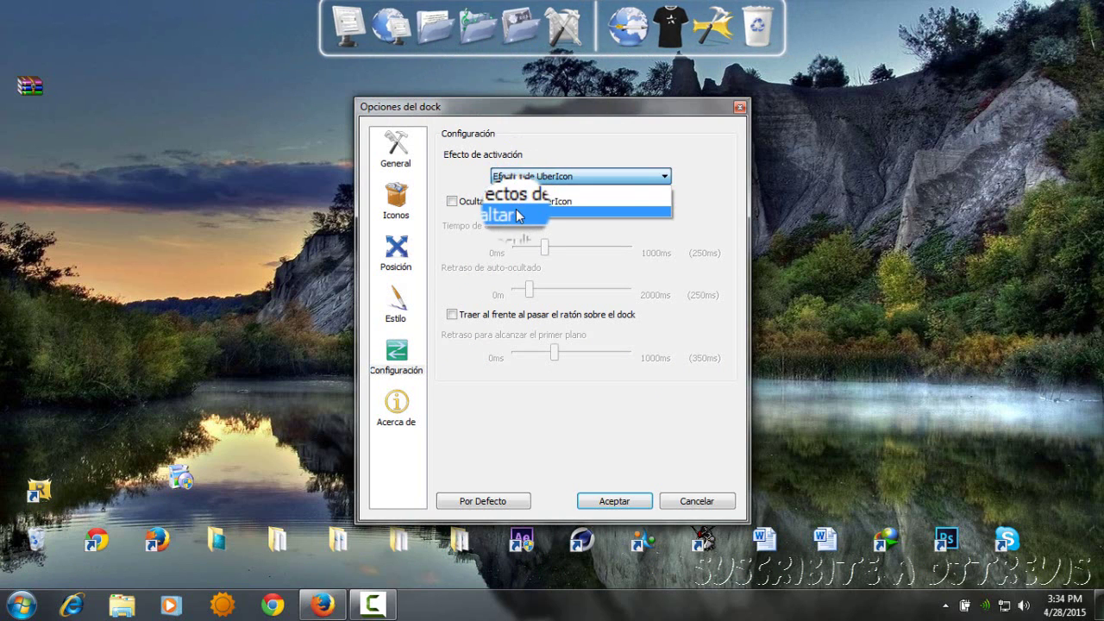
click(518, 213)
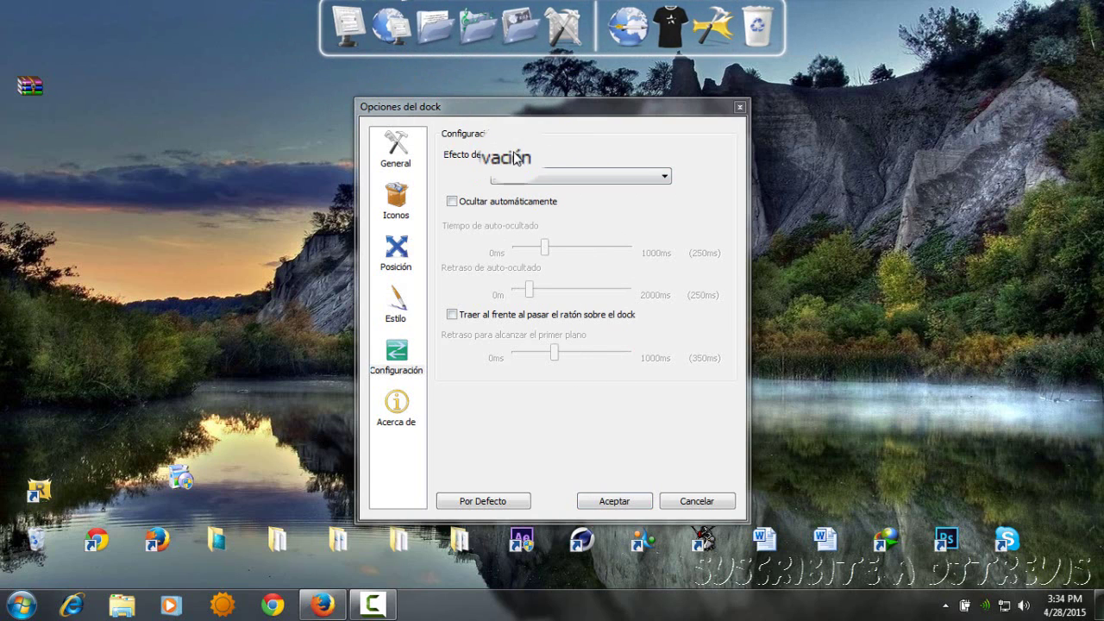
click(512, 176)
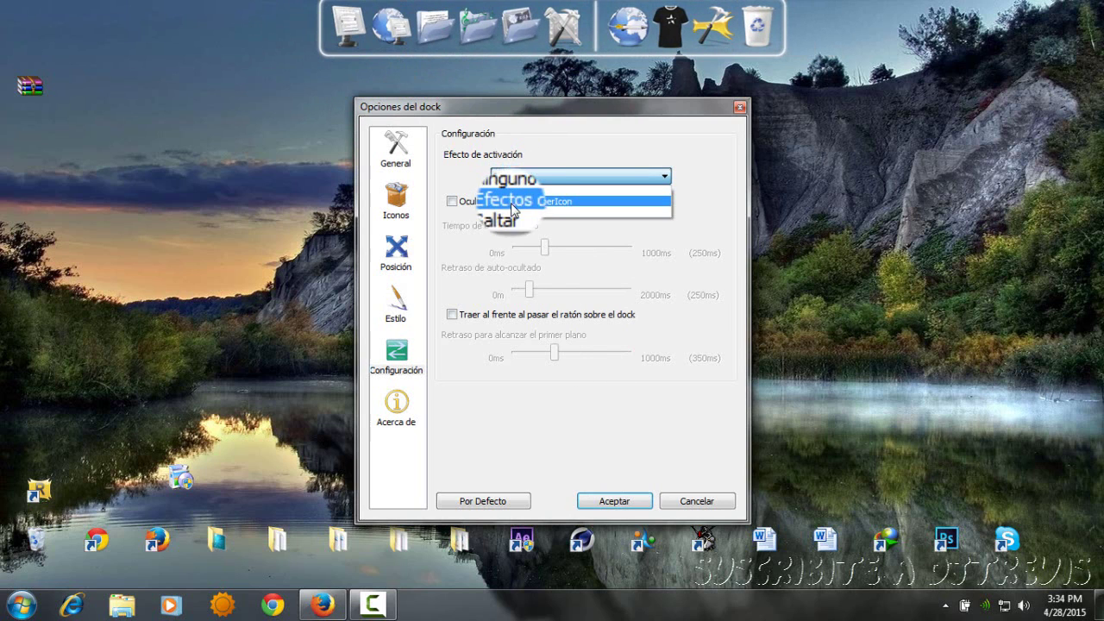
click(517, 212)
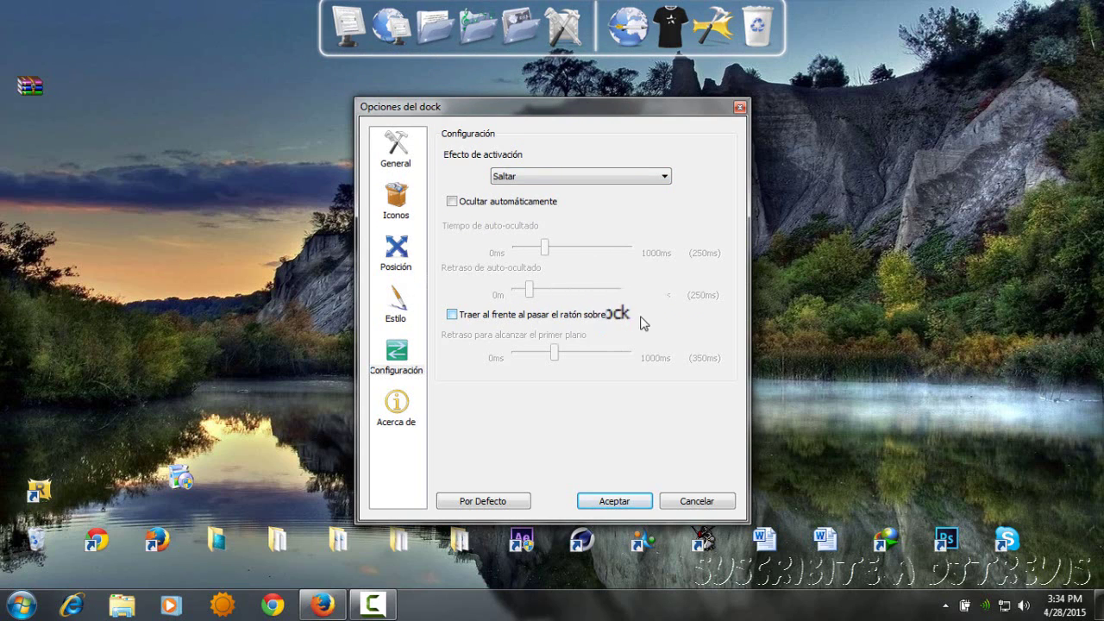
Step: Enable Traer al frente al pasar el ratón sobre el dock, and accept the dock options after viewing the program information
click(451, 315)
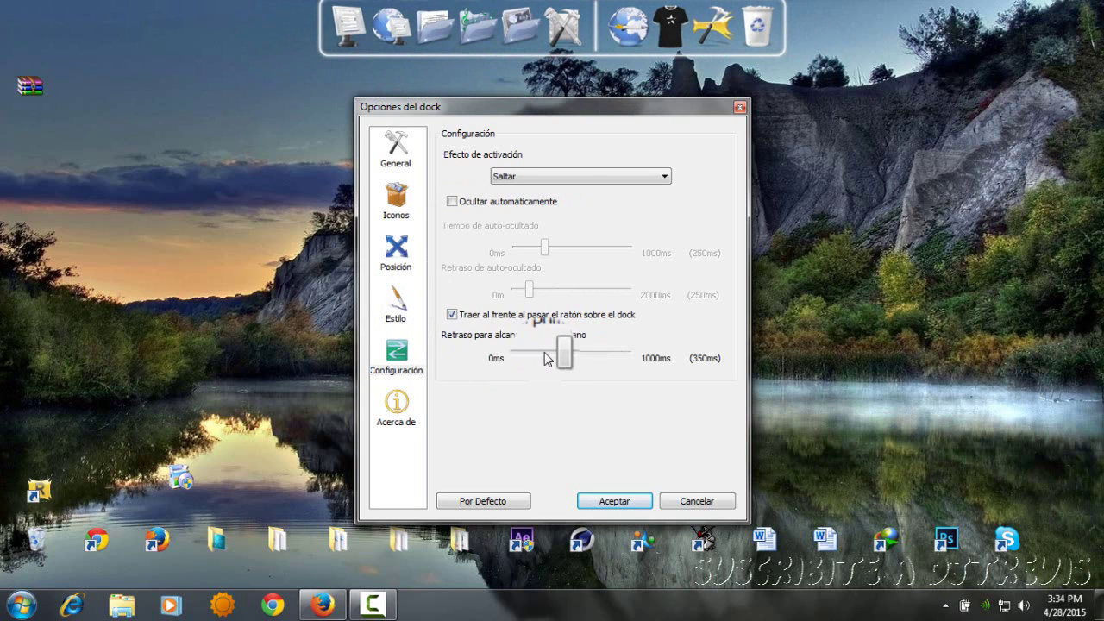
click(398, 404)
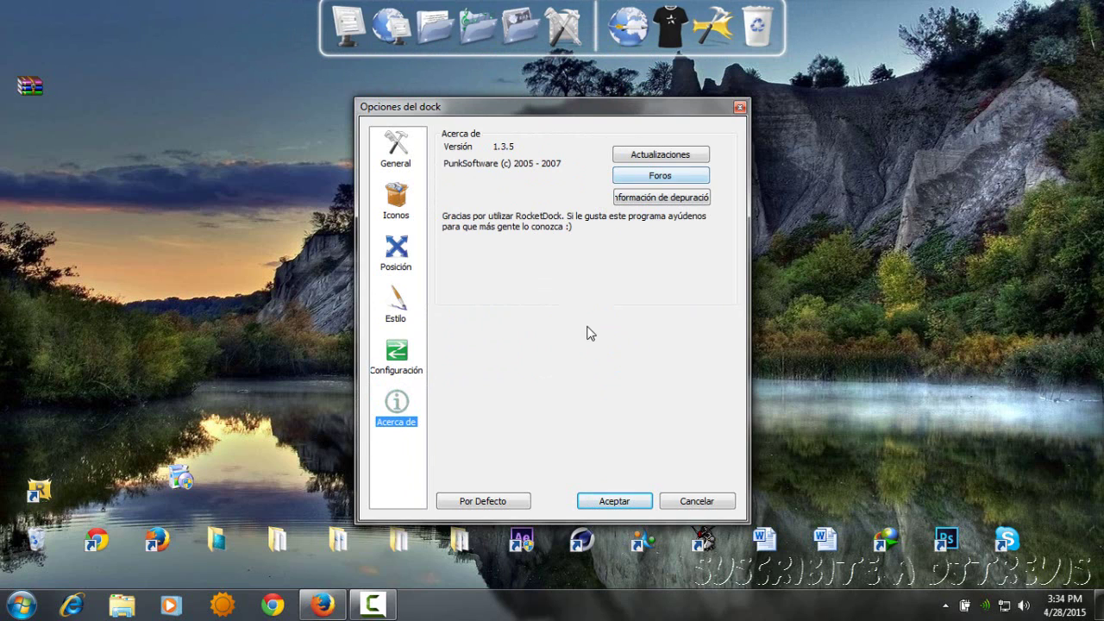
click(618, 502)
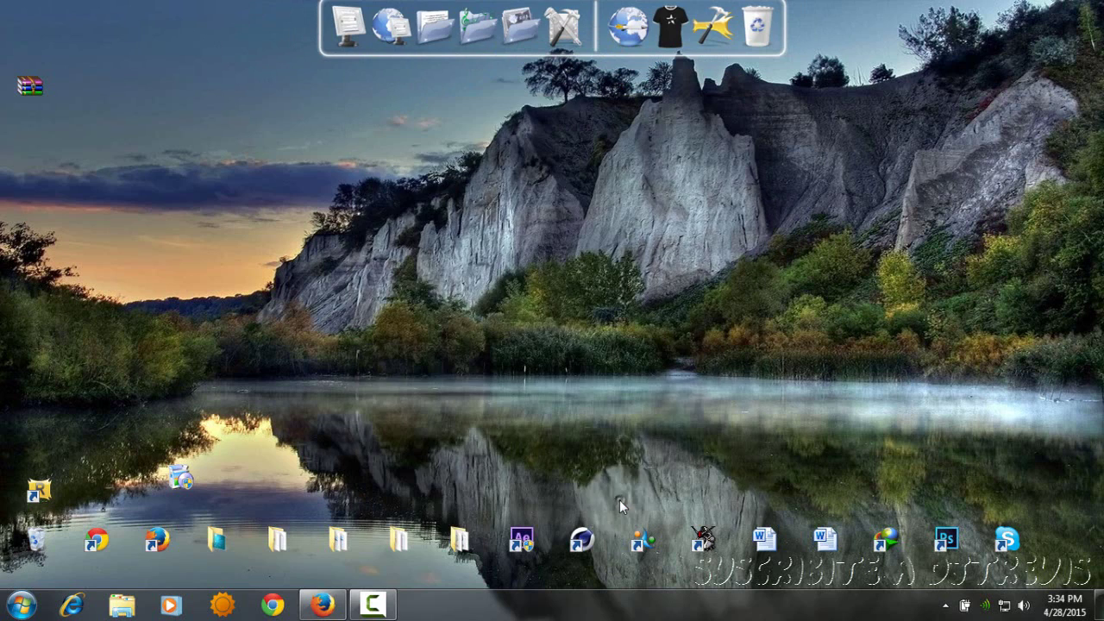
Step: Open the computer's drives window from the dock and close it
click(350, 42)
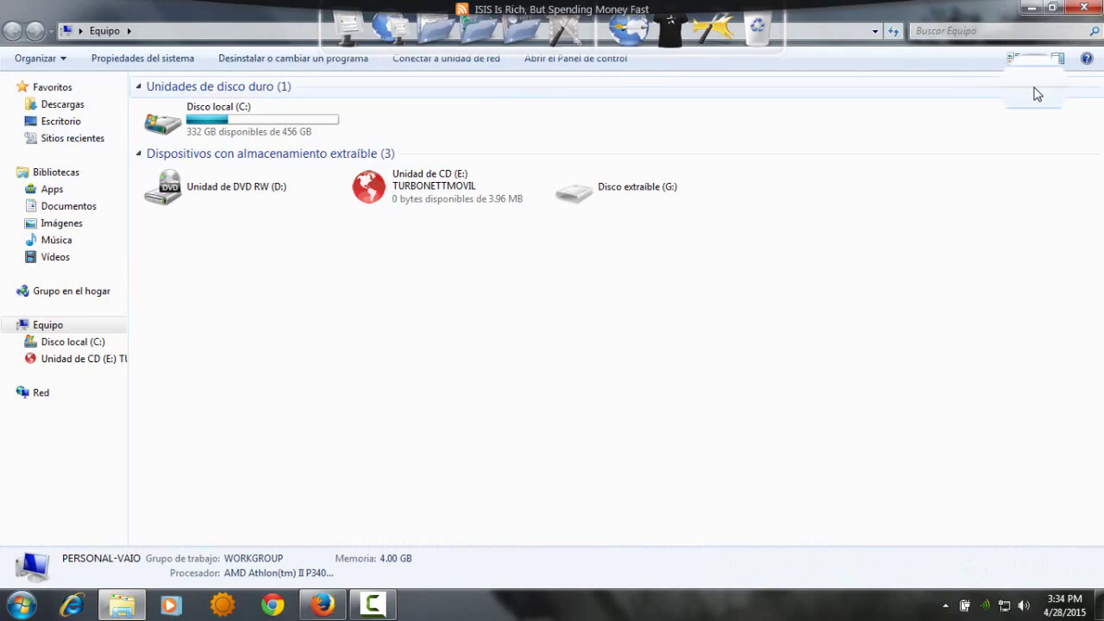
click(1090, 10)
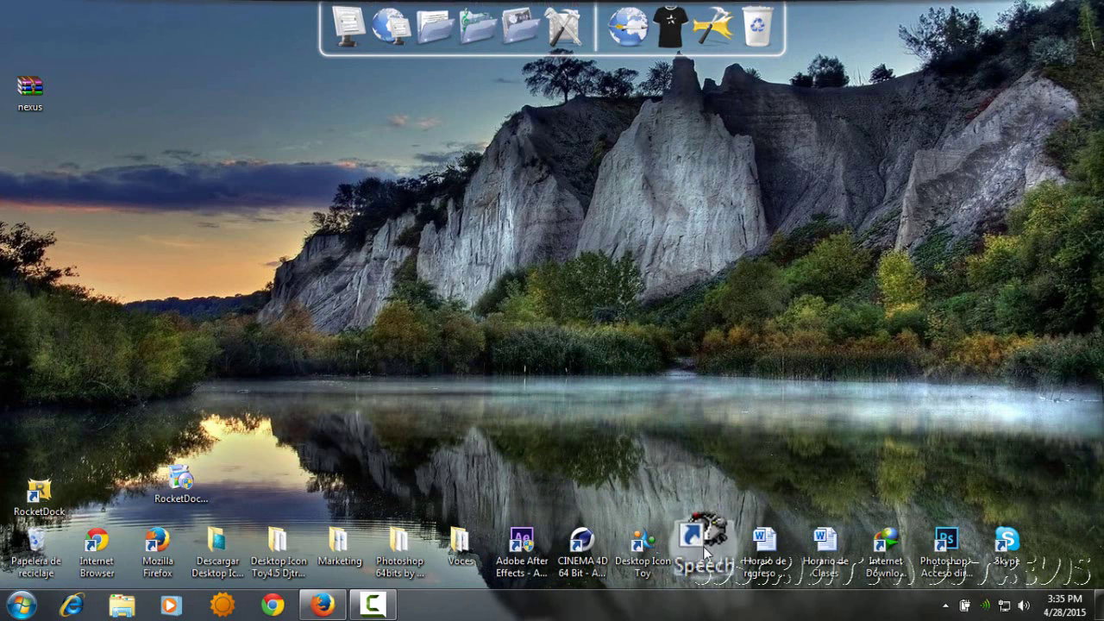
Step: Try adding the DSpeech desktop shortcut to the dock, and remove it from the dock
drag(703, 539, 372, 42)
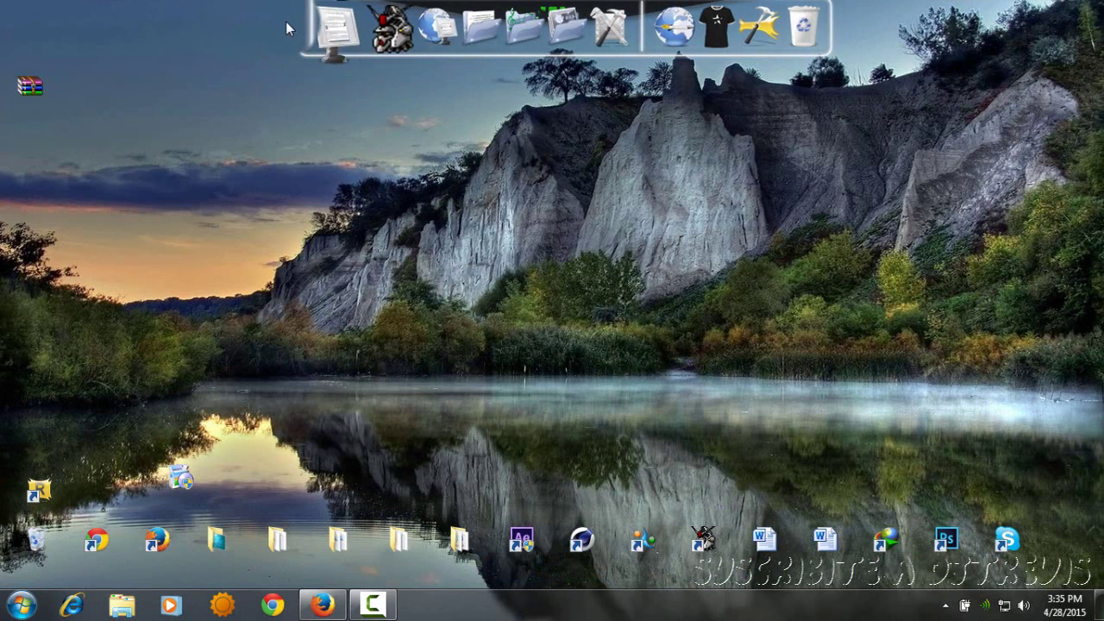
right_click(359, 37)
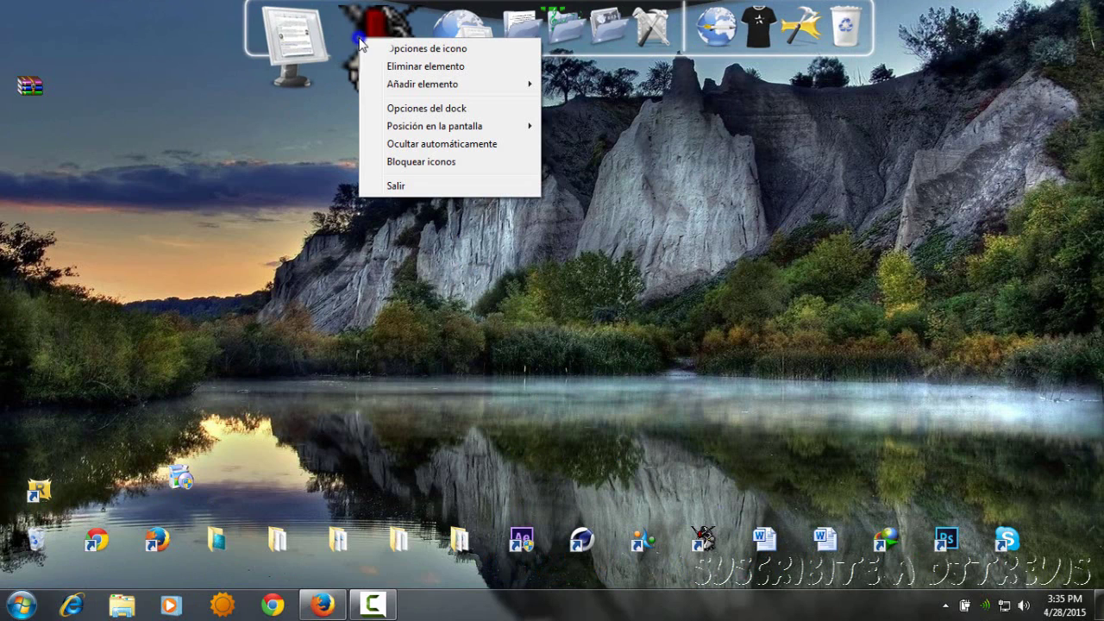
click(392, 69)
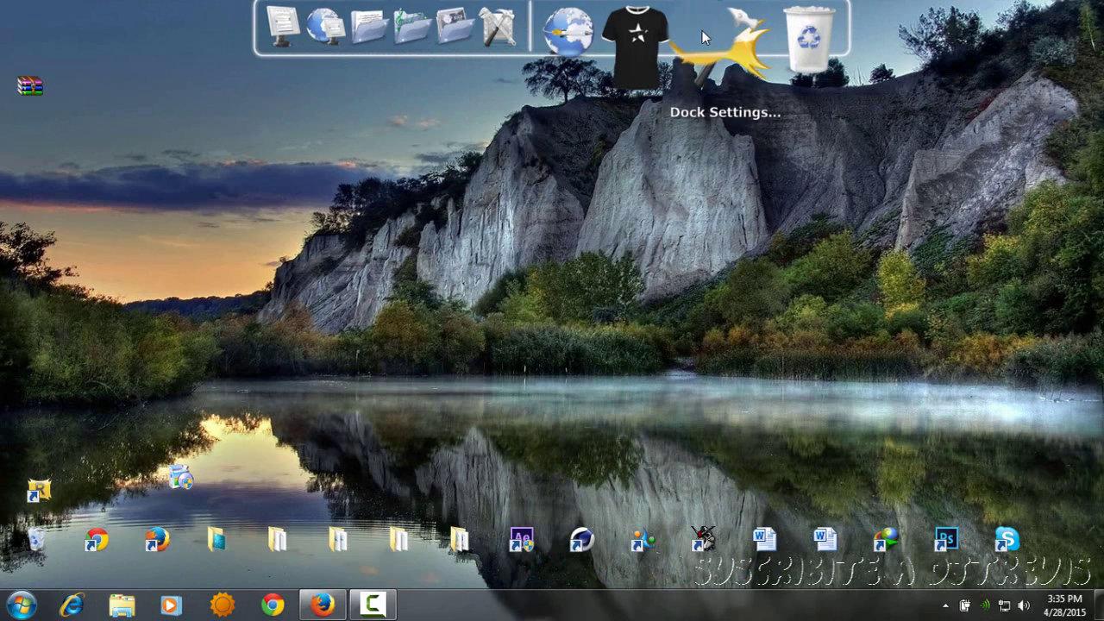
click(294, 242)
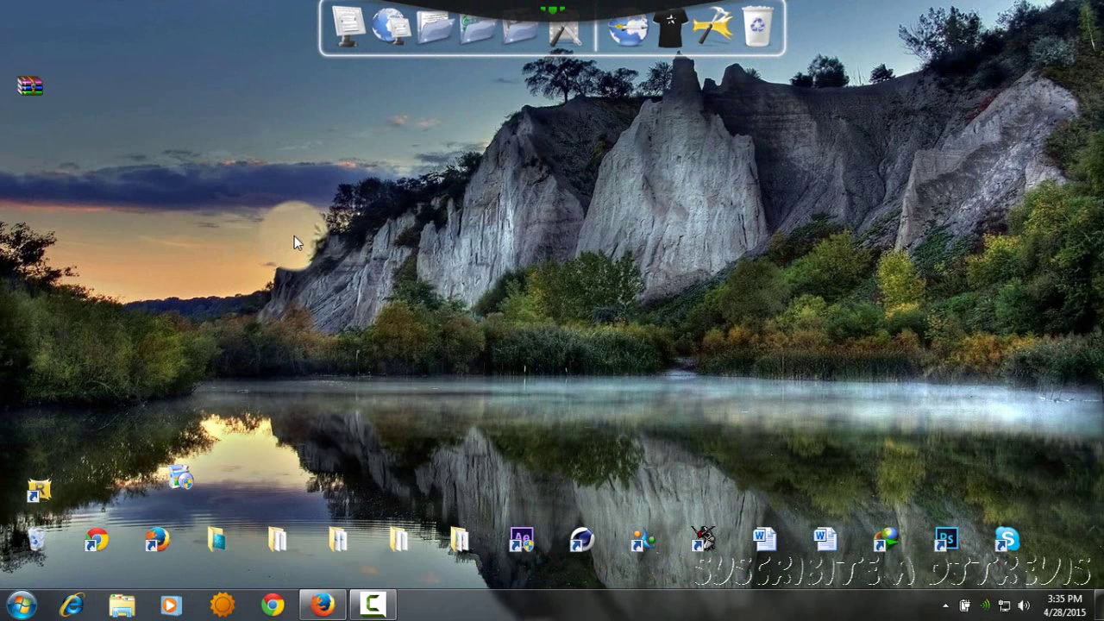
Step: Extract the nexus archive onto the desktop and place the archive above the RocketDock shortcut
drag(26, 87, 356, 348)
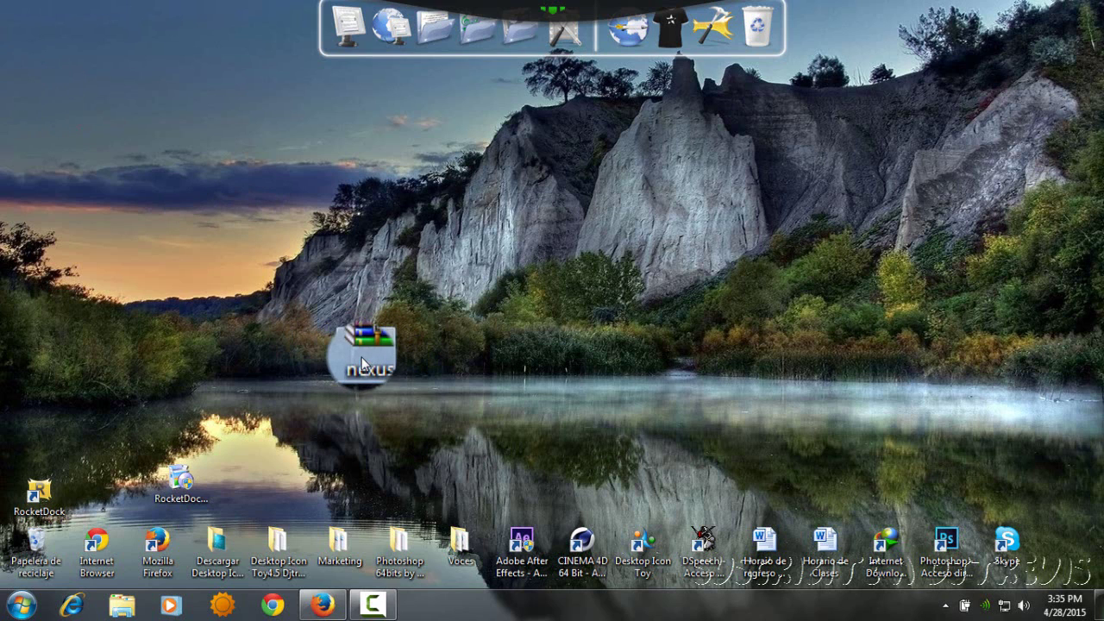
right_click(361, 357)
click(420, 58)
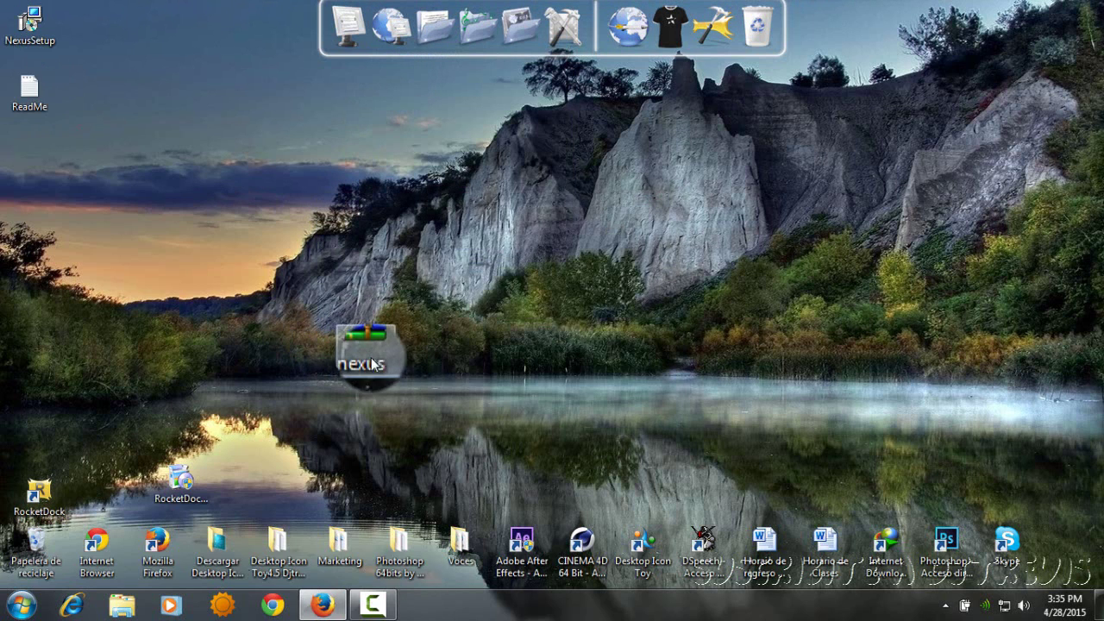
drag(362, 349, 67, 415)
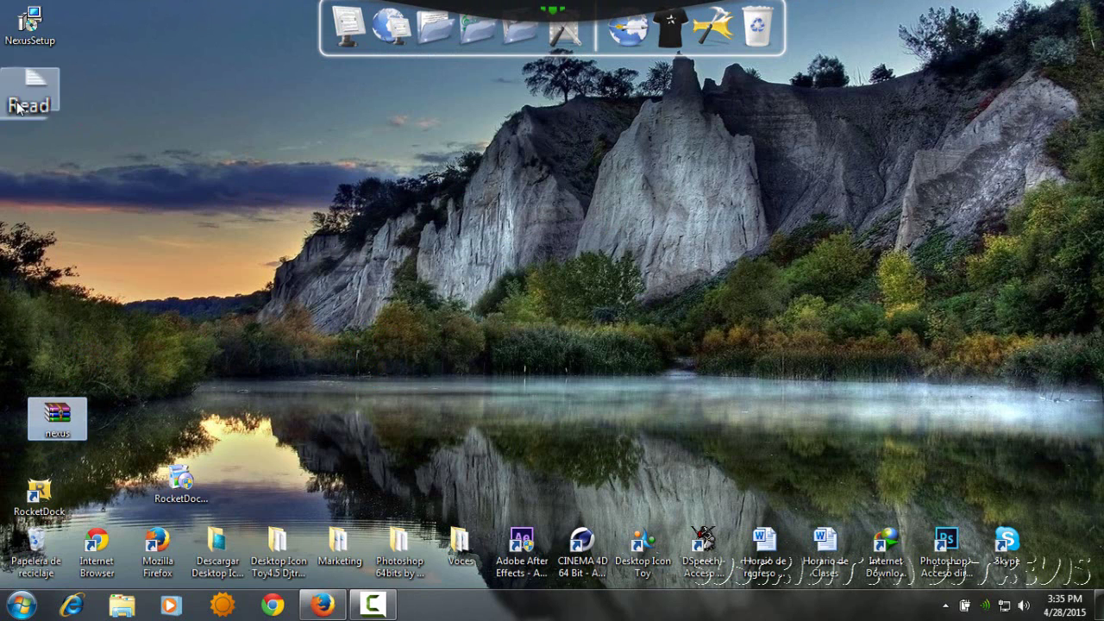
Step: Place NexusSetup in the middle of the desktop, run it as administrator, and accept Español as the installation language
drag(29, 24, 592, 410)
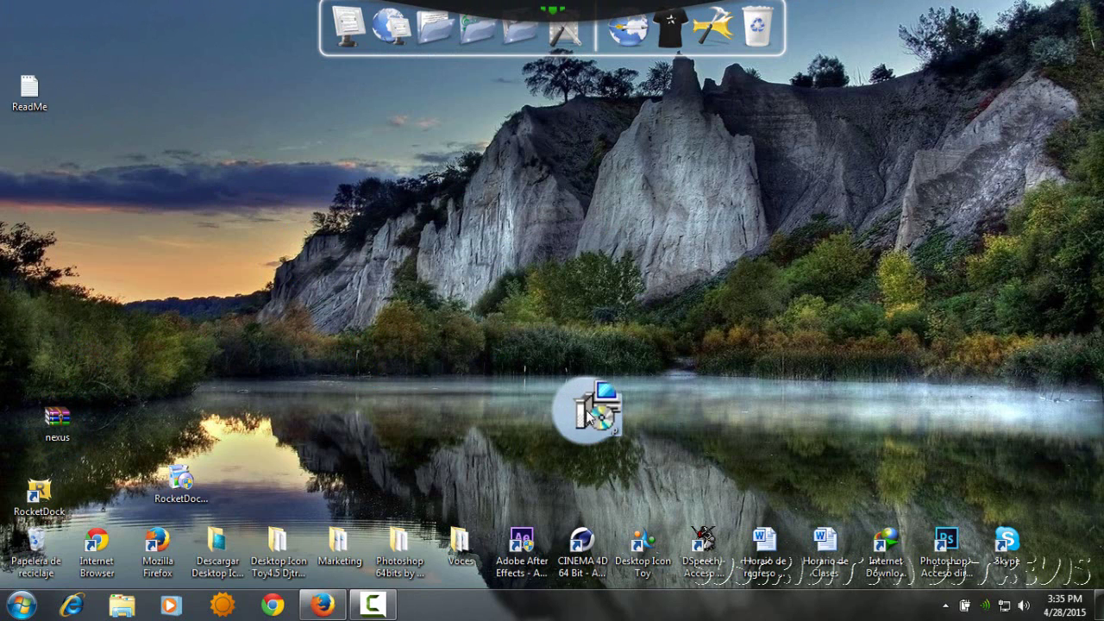
right_click(590, 414)
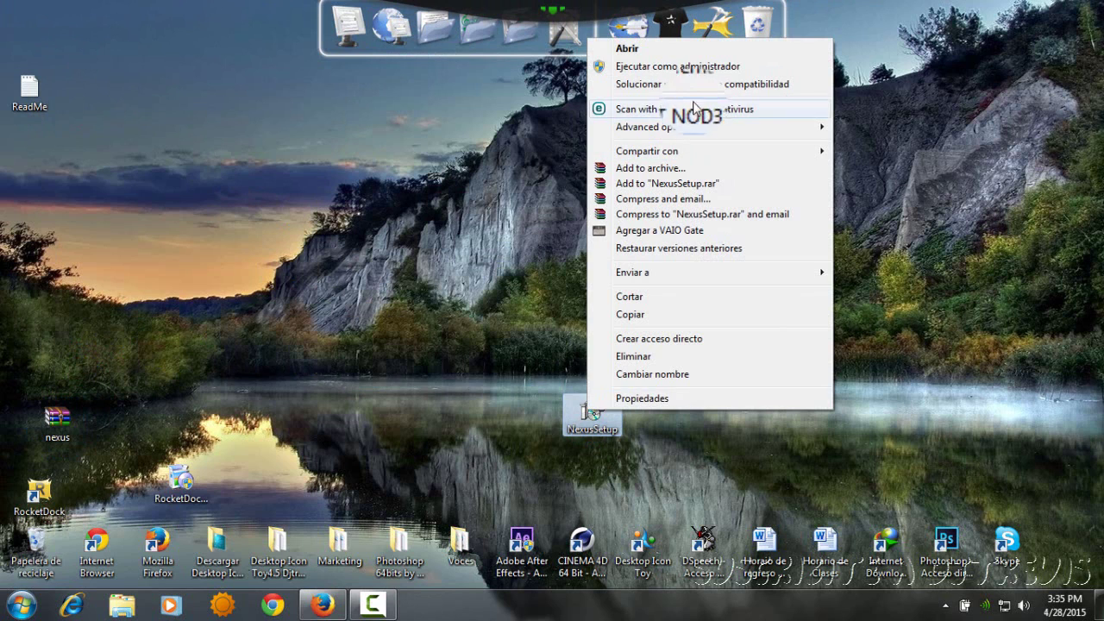
click(682, 69)
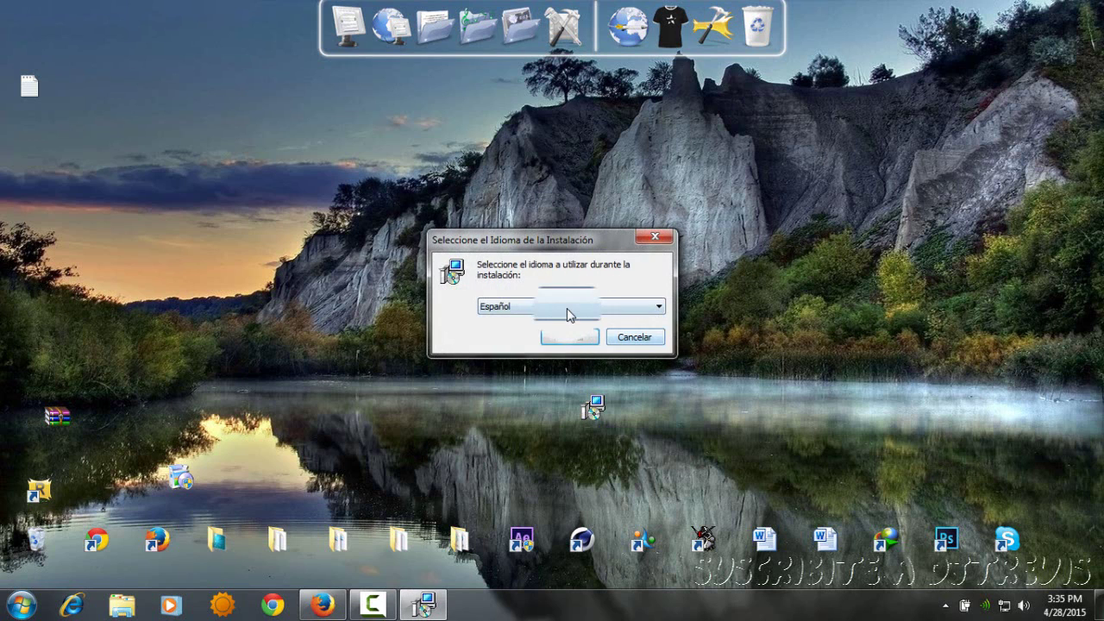
click(567, 312)
click(543, 351)
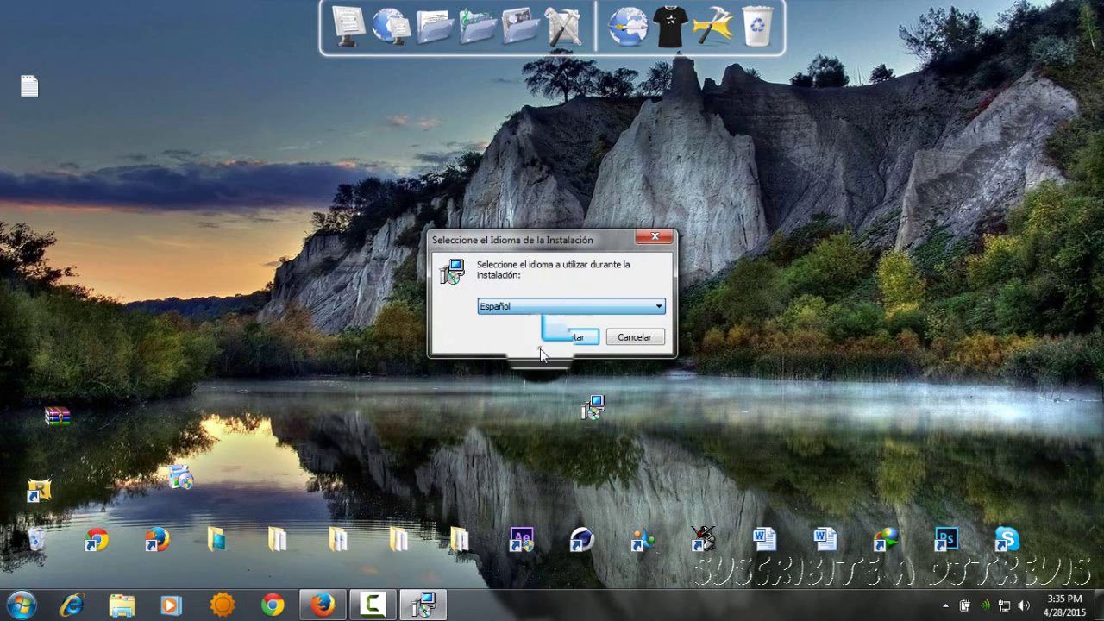
click(568, 339)
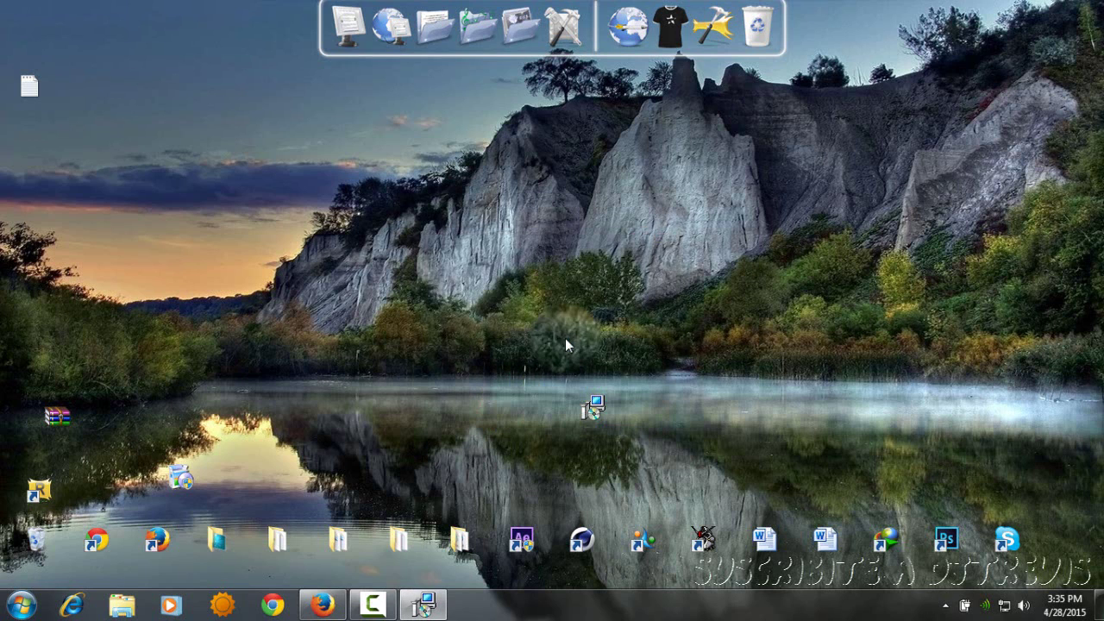
Step: Accept the Nexus license agreement and install the program with the Winstep start menu folder
click(645, 432)
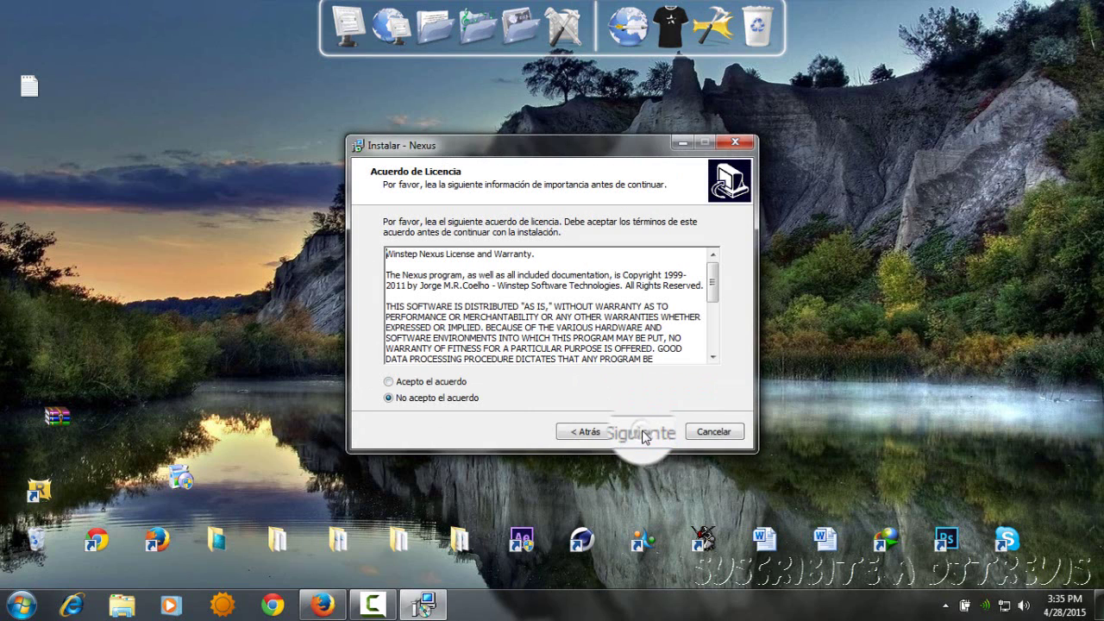
click(443, 397)
click(630, 432)
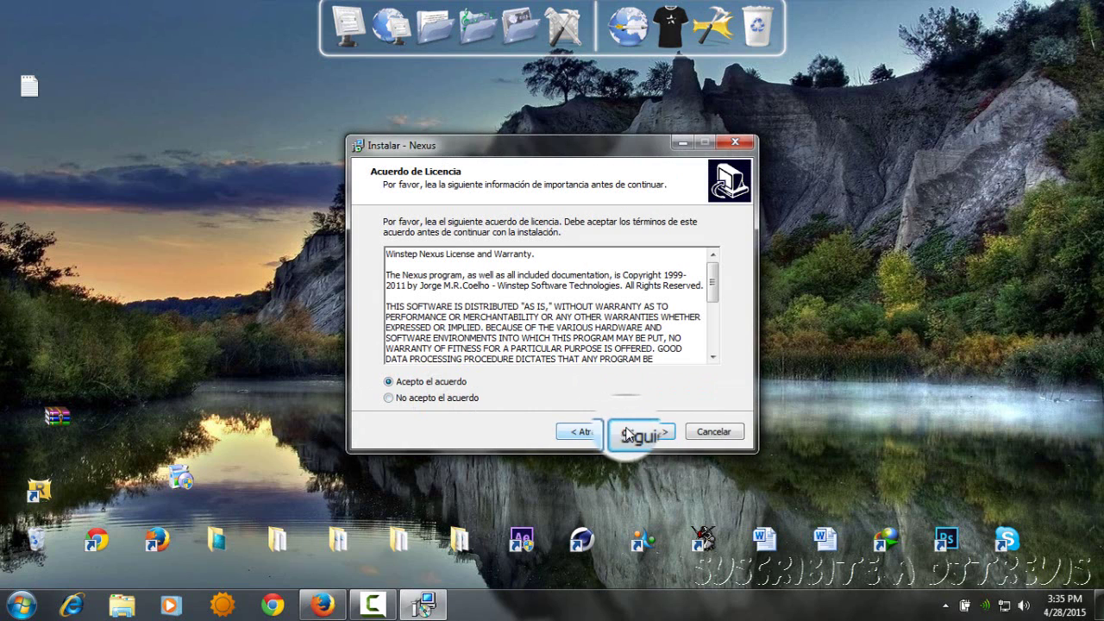
click(630, 434)
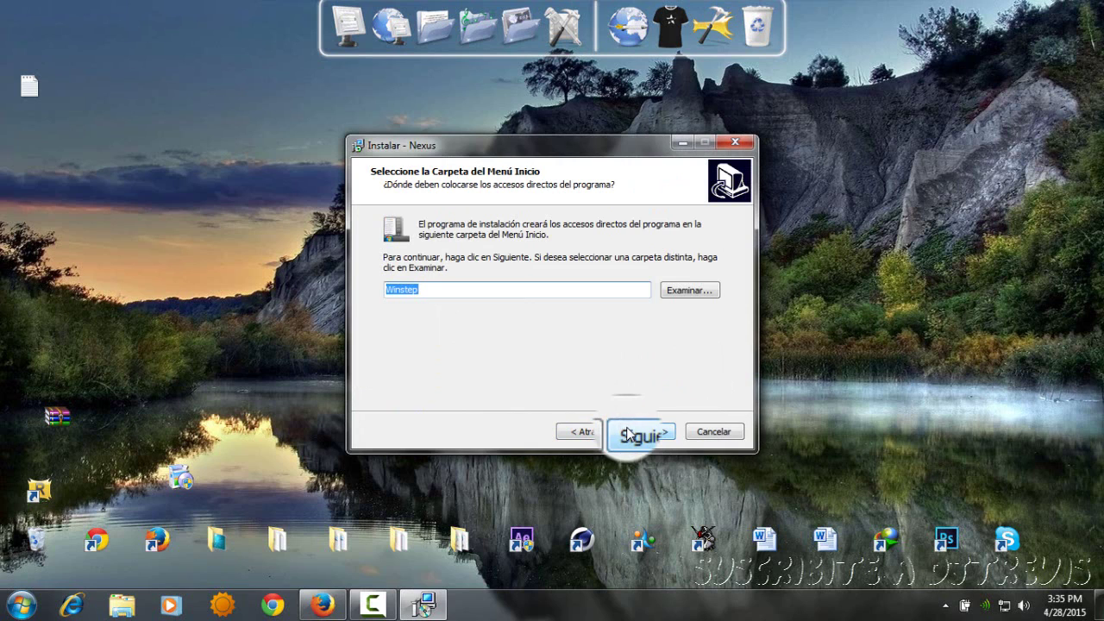
click(630, 434)
click(633, 434)
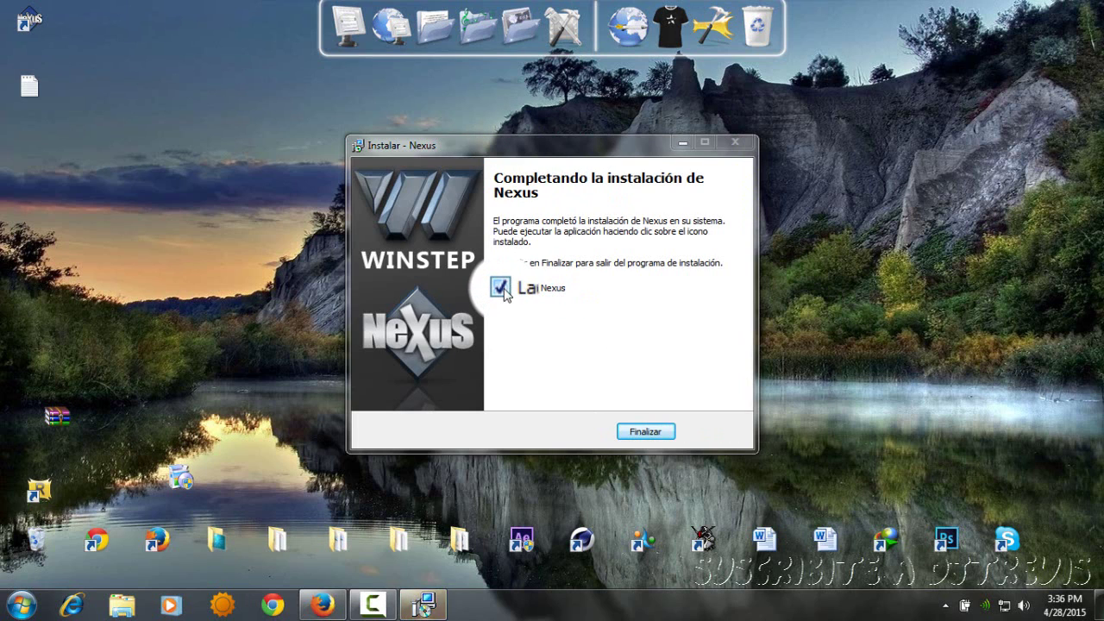
Step: Finish the setup with Nexus launching, dismiss the update check and tip of the day, and decline exiting Nexus
click(640, 436)
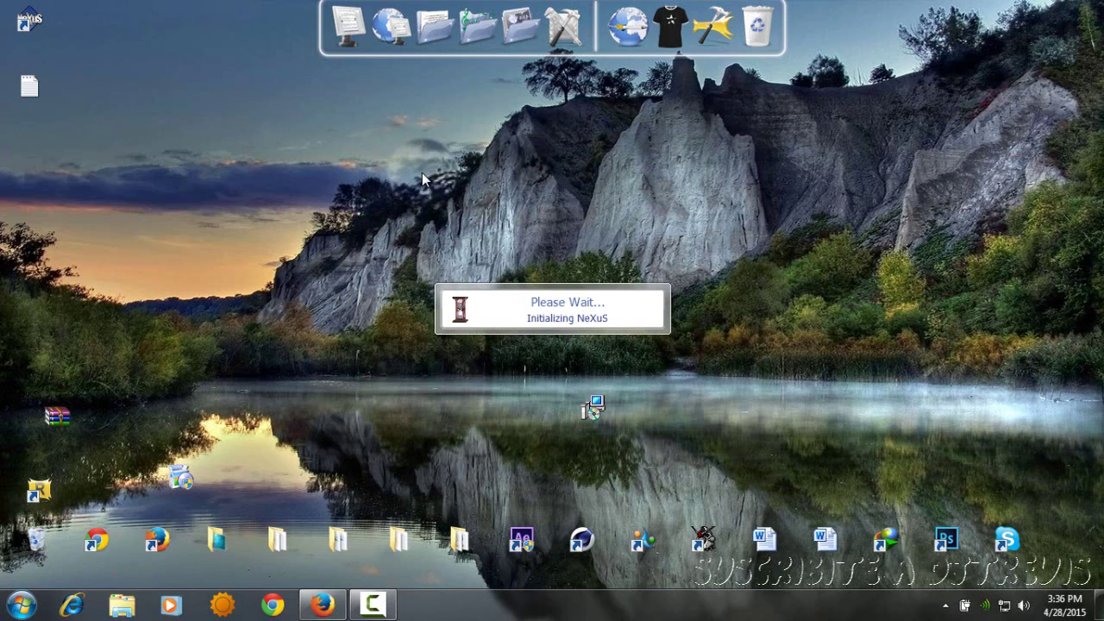
drag(234, 120, 633, 198)
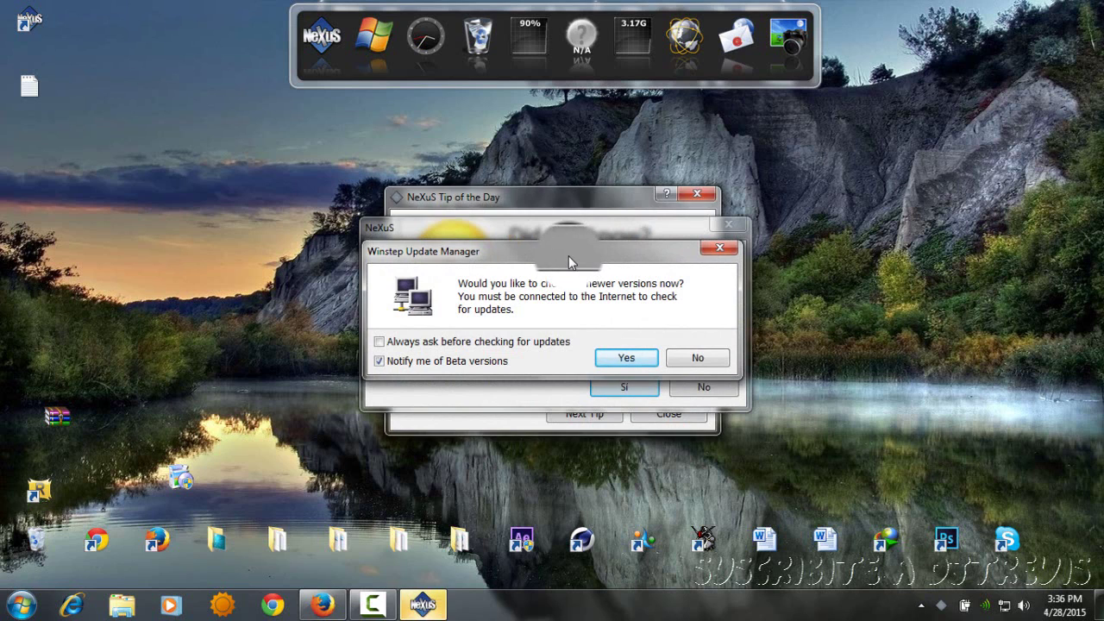
click(716, 238)
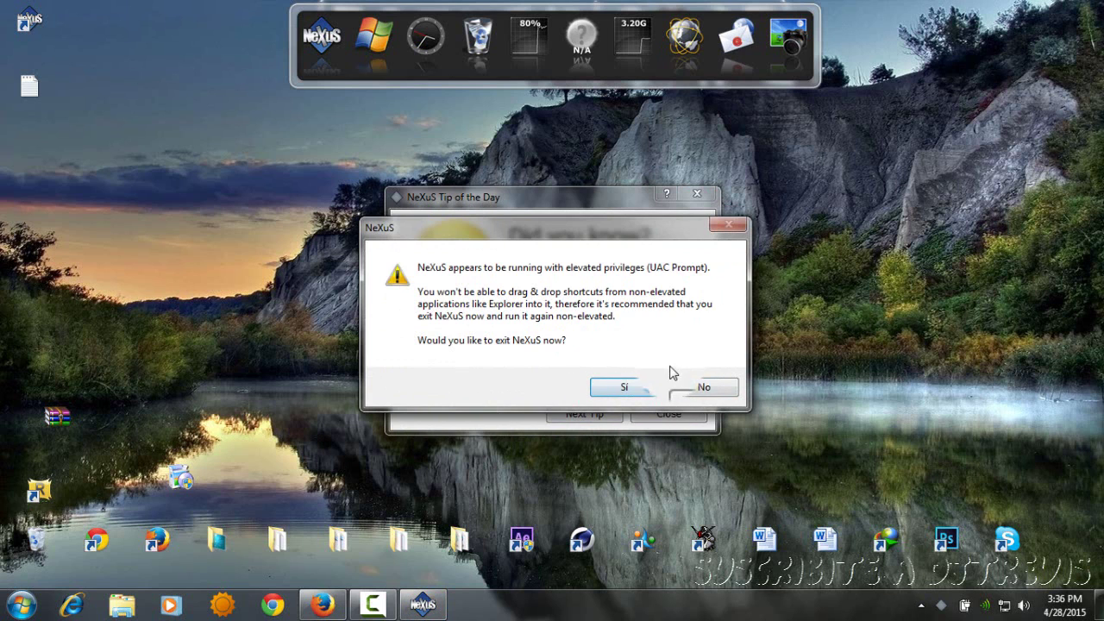
click(702, 387)
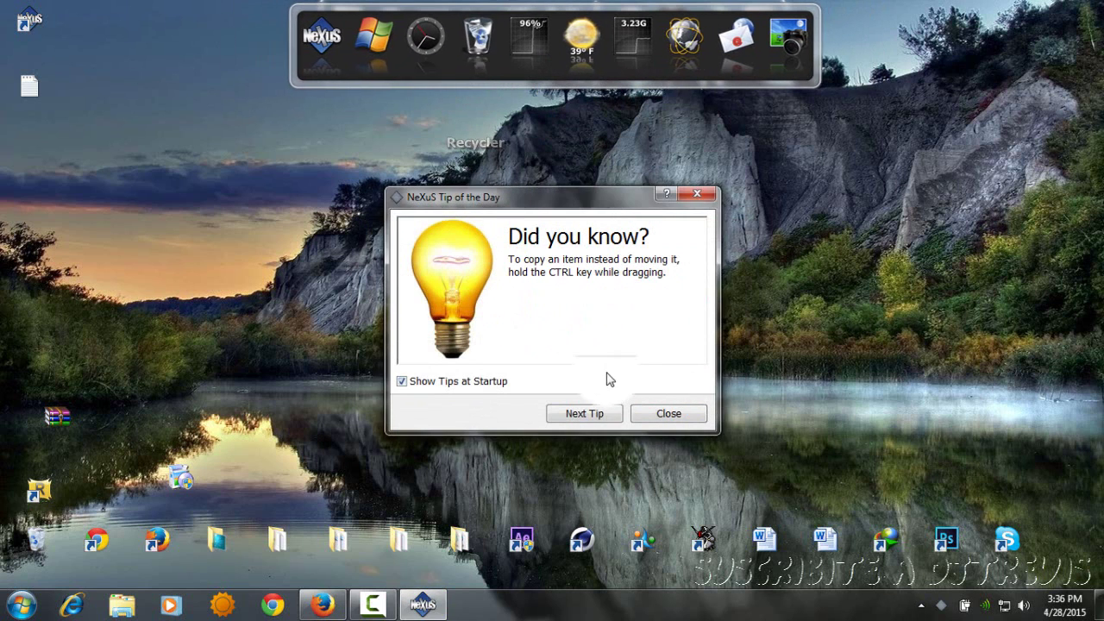
click(697, 193)
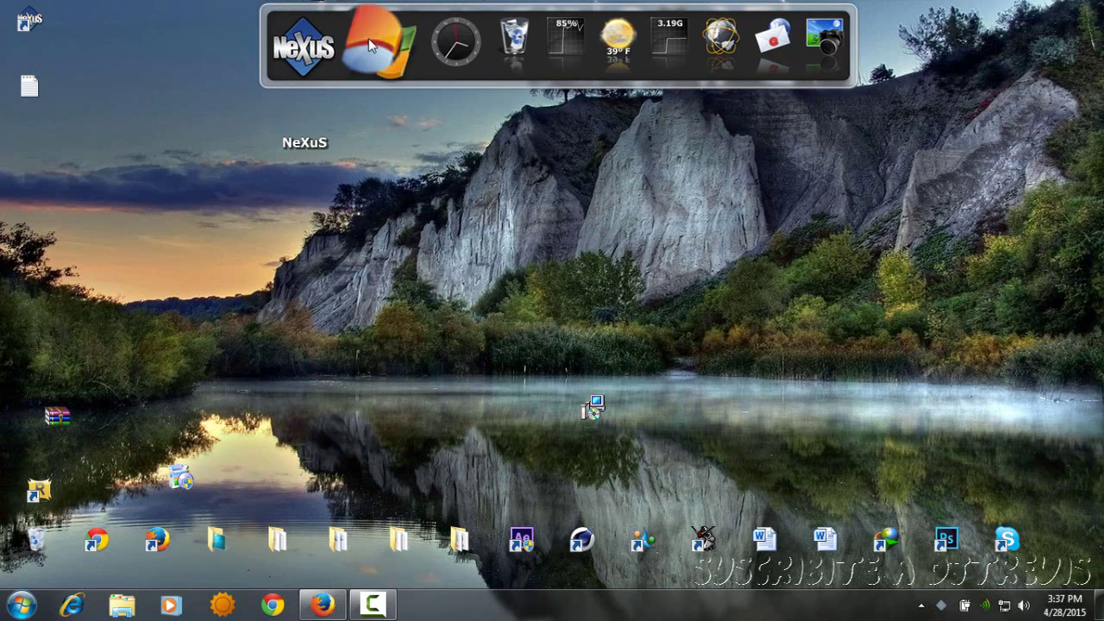
Step: Open the Nexus dock preferences and set the language to Español
right_click(369, 45)
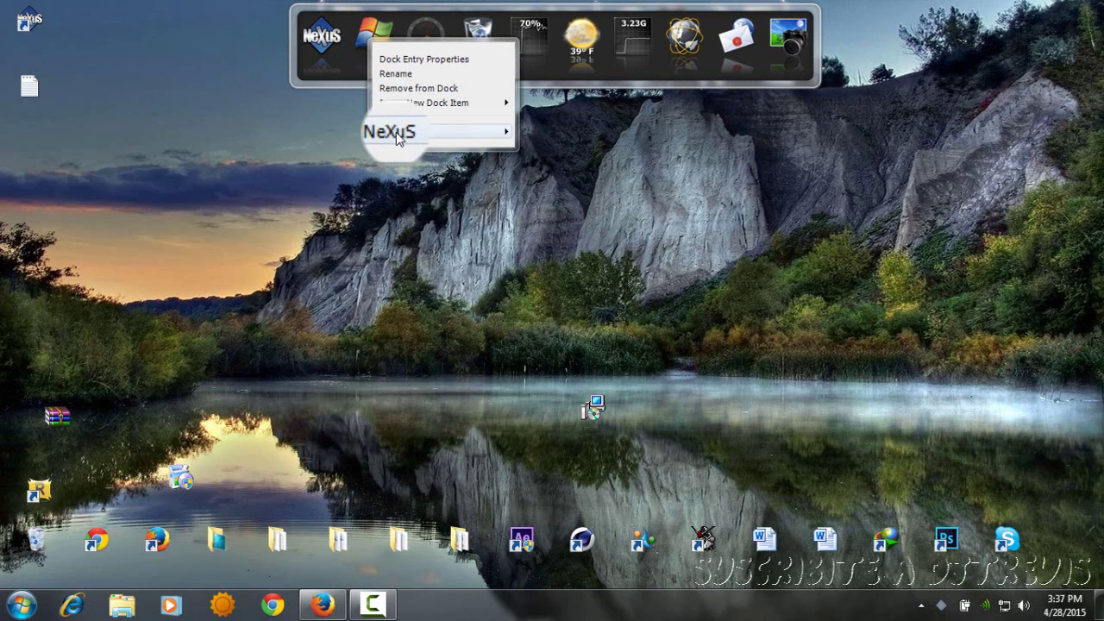
mouse_move(396, 138)
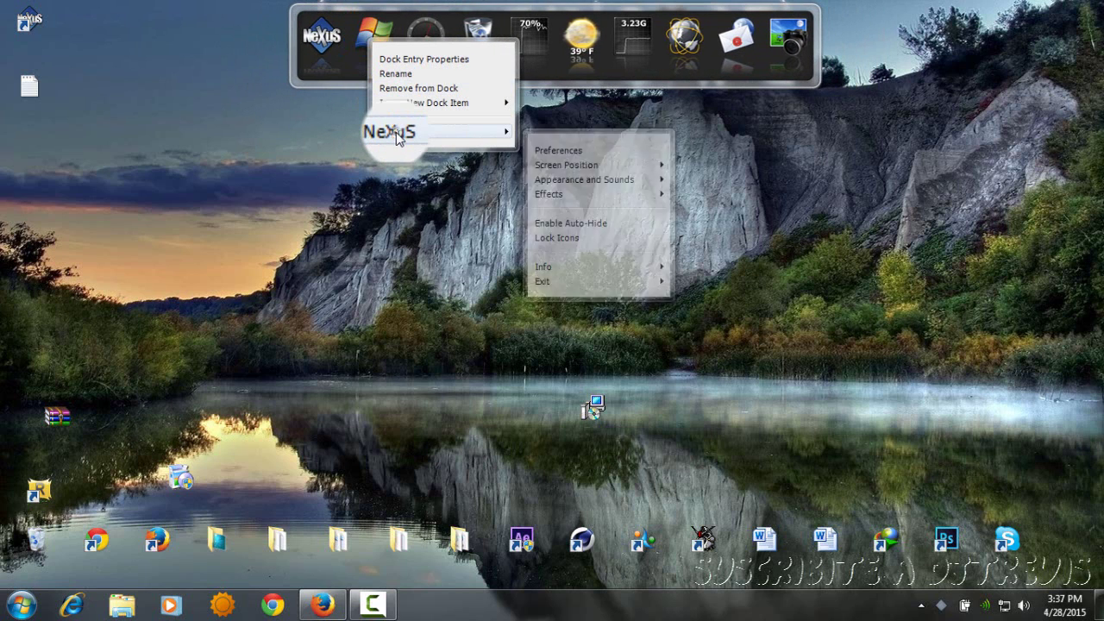
click(562, 151)
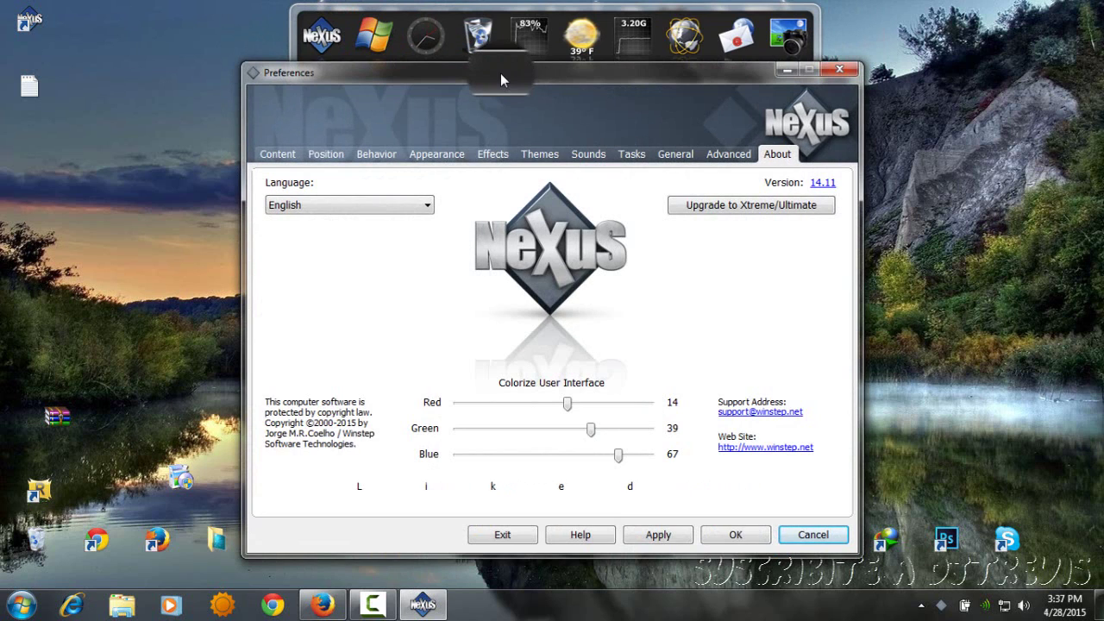
drag(500, 74, 521, 53)
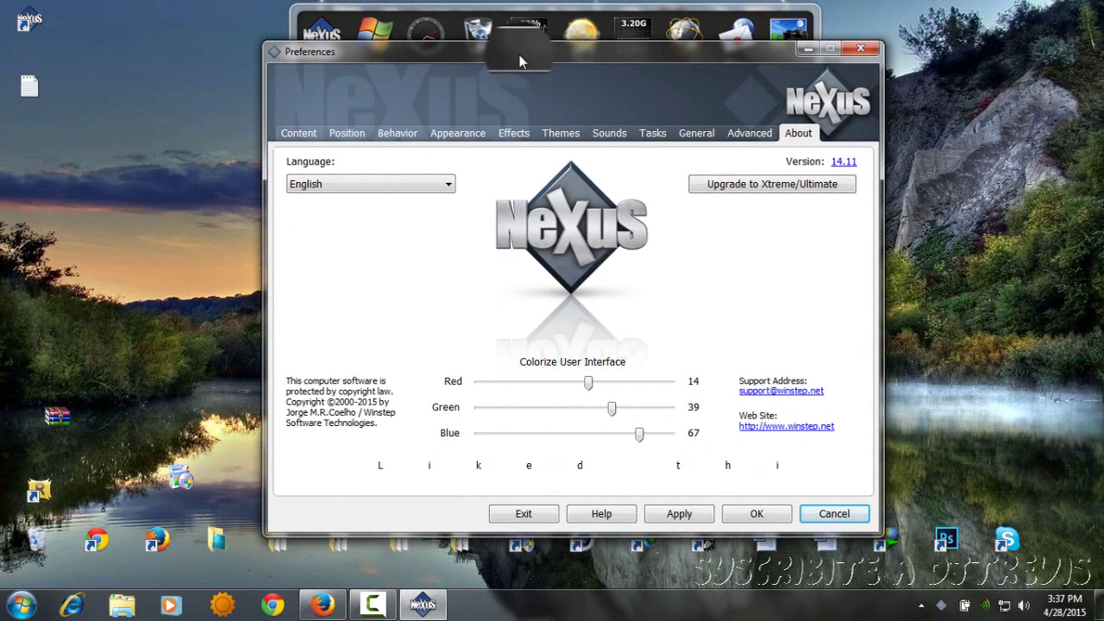
click(414, 190)
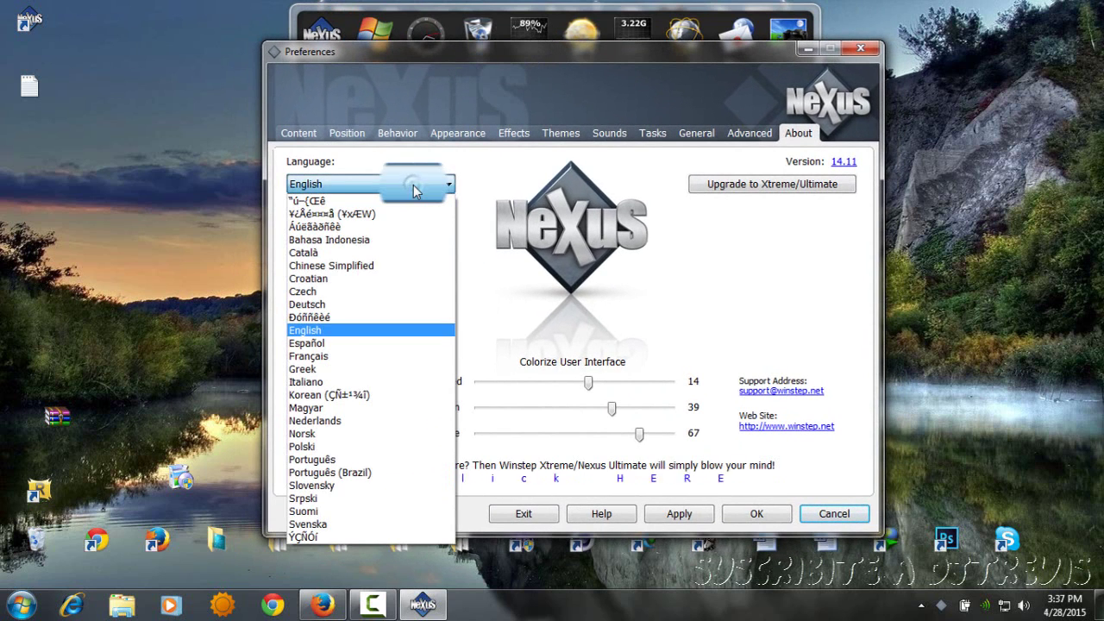
click(347, 345)
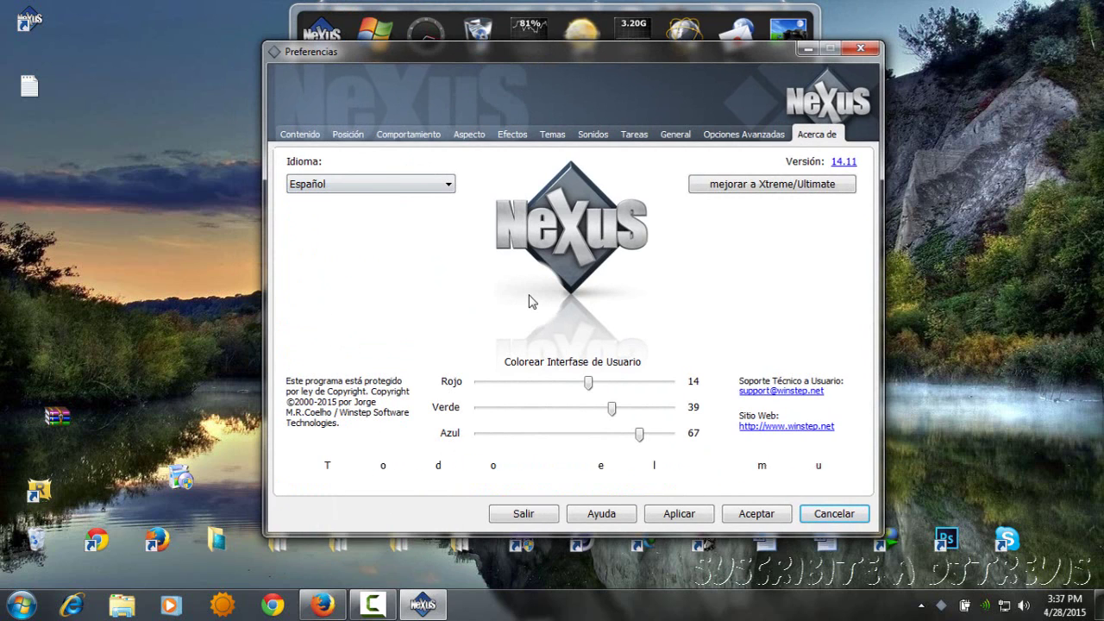
Step: View the dock's content settings, set the screen side it is locked to as Abajo, and apply the change
click(316, 138)
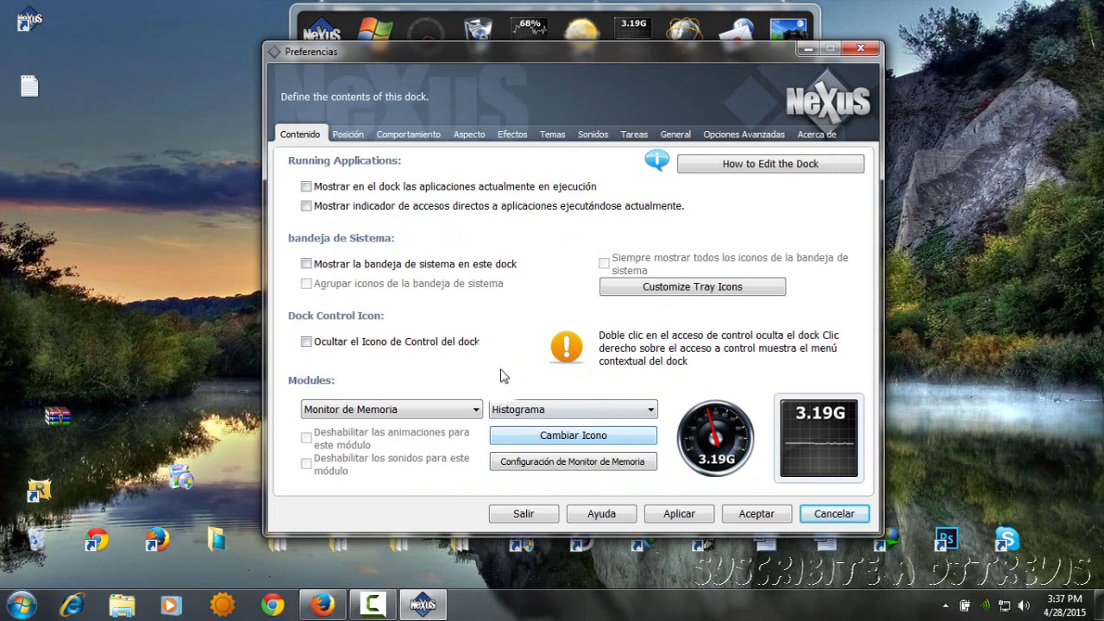
click(341, 140)
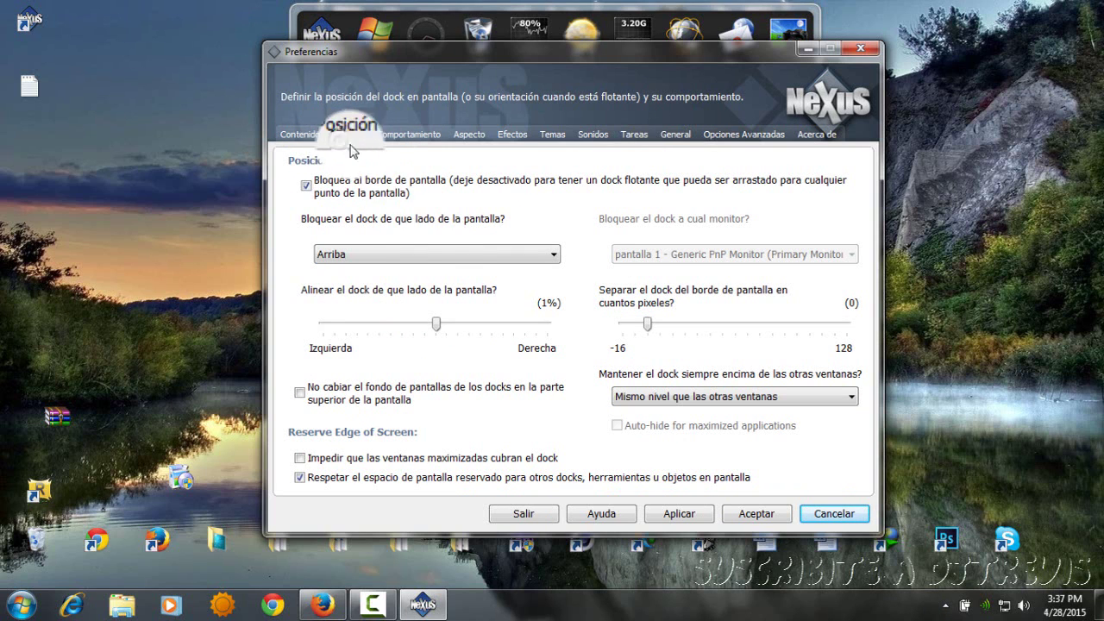
click(427, 251)
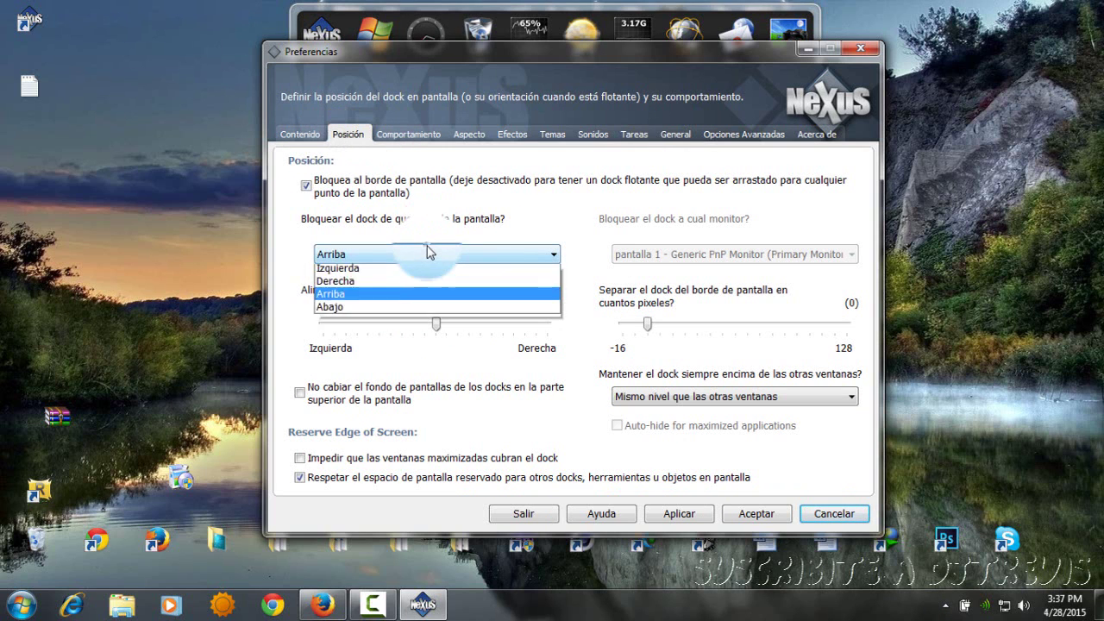
click(377, 311)
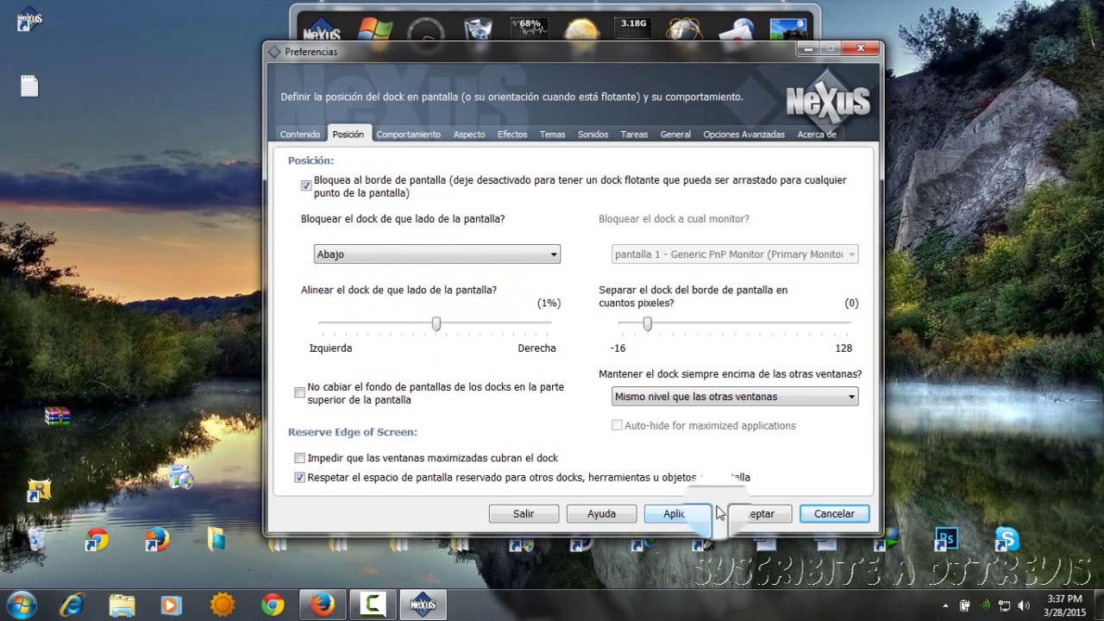
click(681, 513)
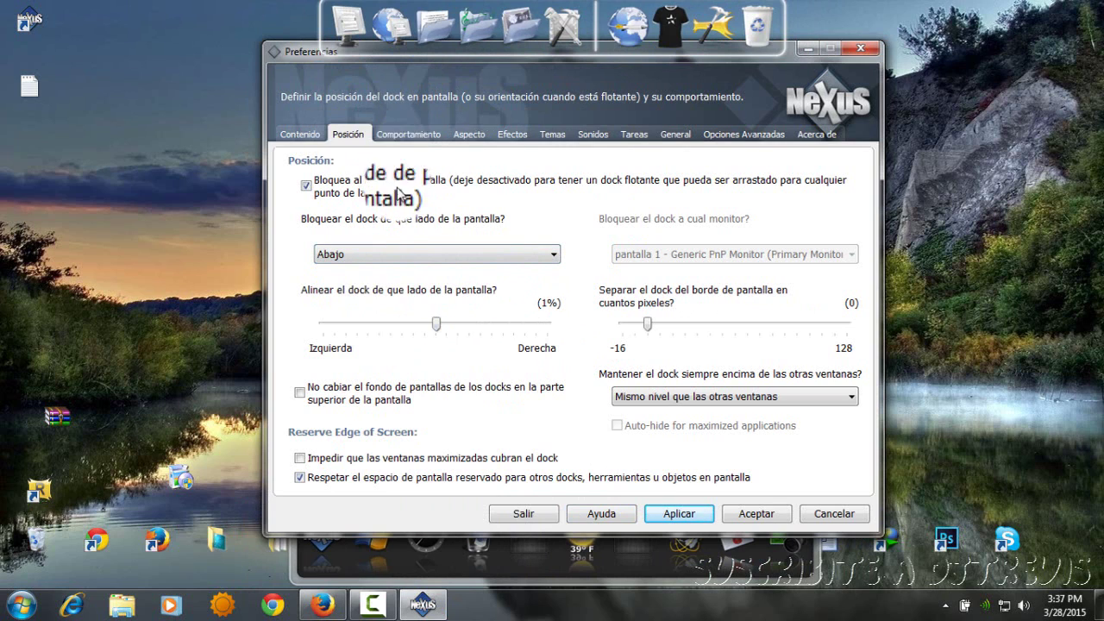
Step: Review the screen side options without changing them and view the dock's behavior settings
click(399, 262)
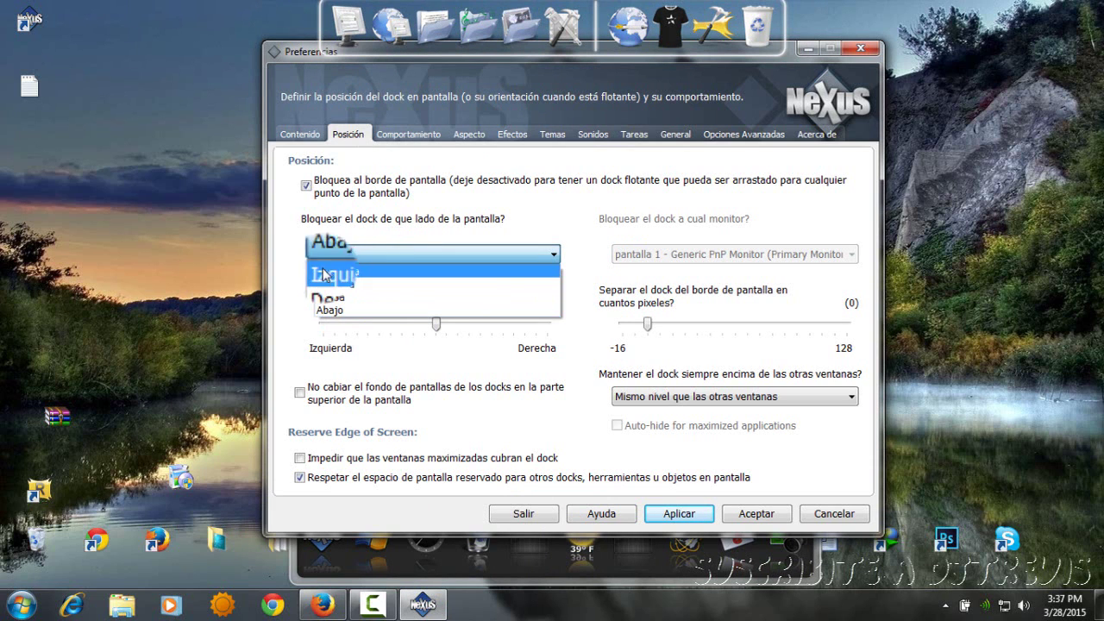
click(413, 170)
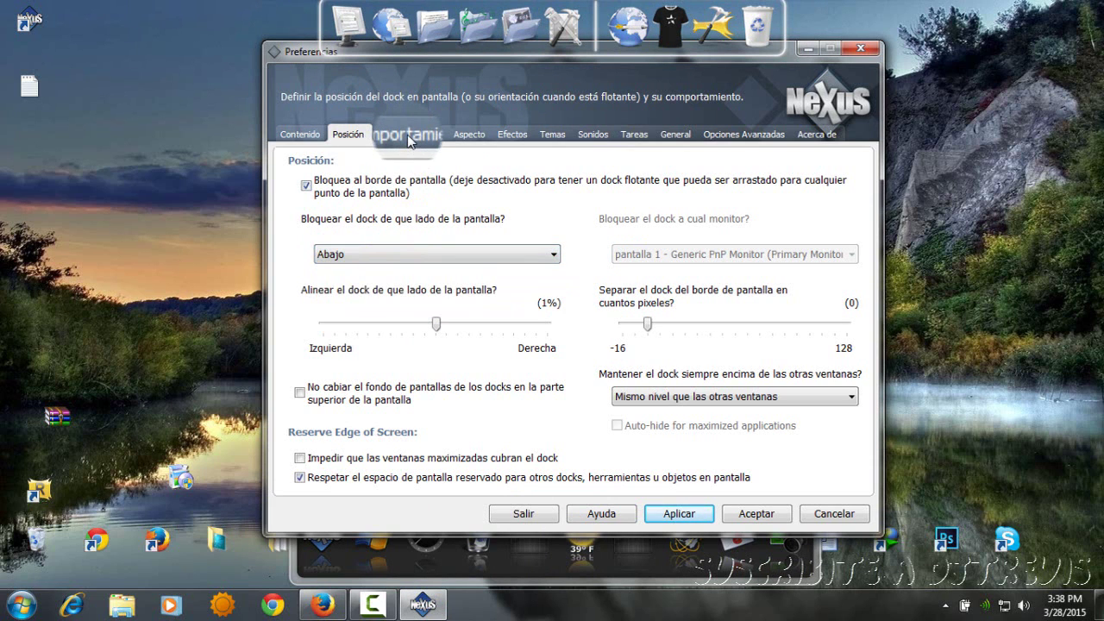
click(408, 136)
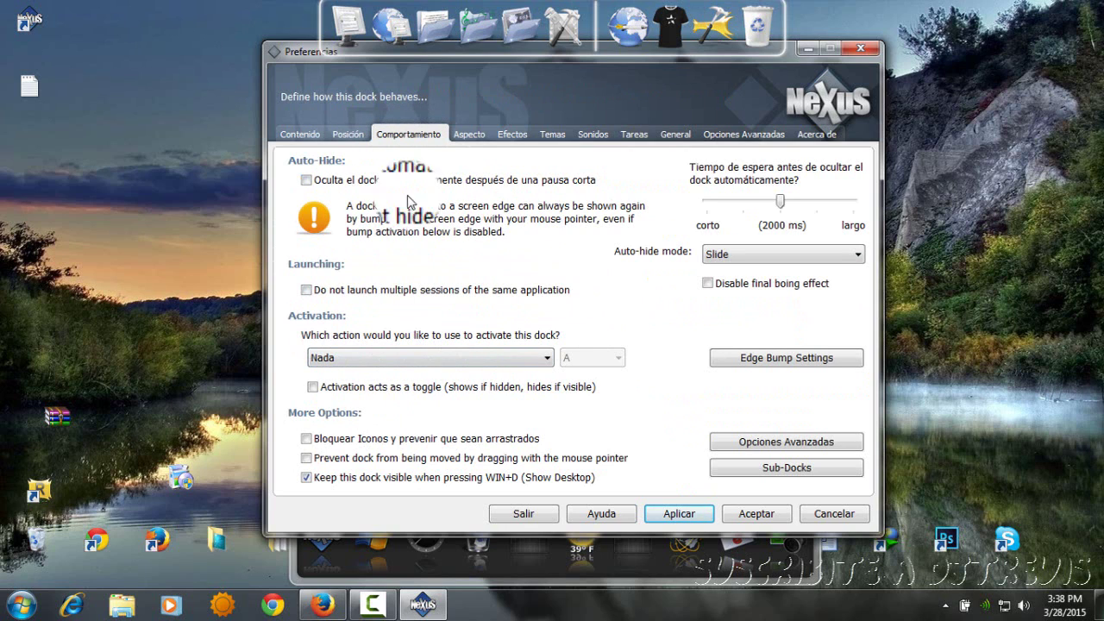
Step: Preview a larger dock icon size in the appearance settings, reduce it to 44 pixels, and apply it
click(471, 138)
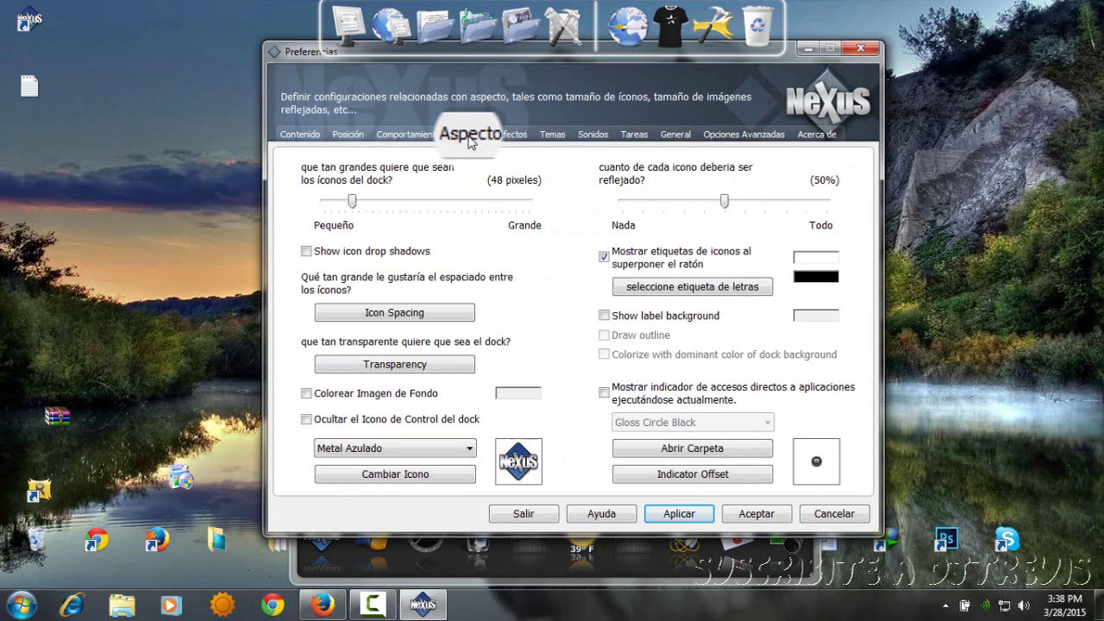
drag(789, 62, 994, 21)
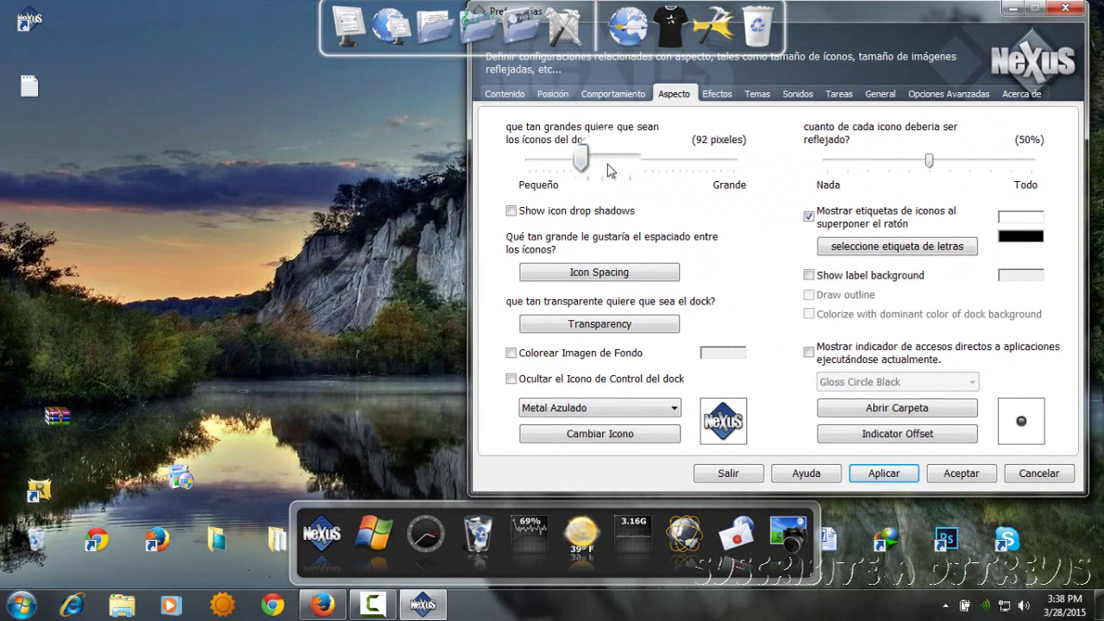
click(884, 476)
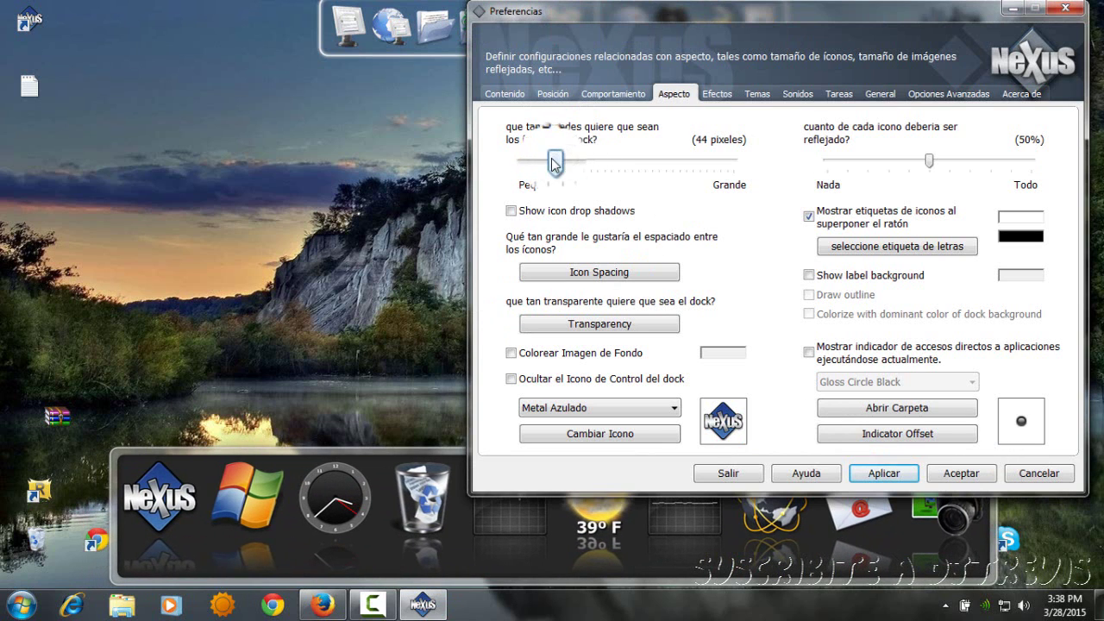
click(873, 470)
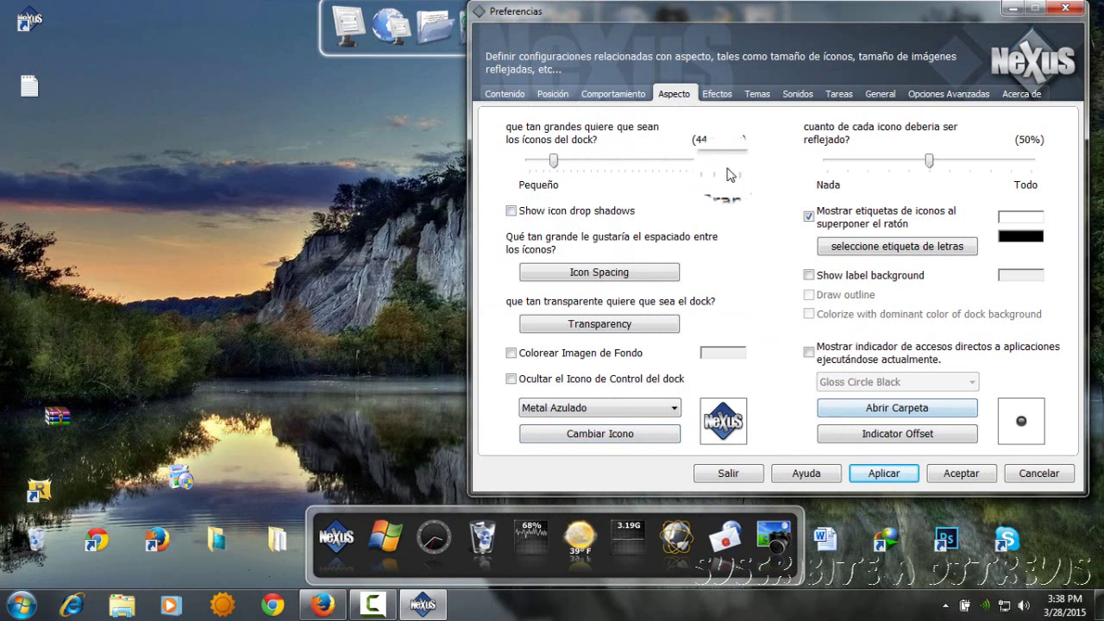
Step: Review the available mouseover effects, keep Magnificar selected, and preview it on the dock
click(712, 98)
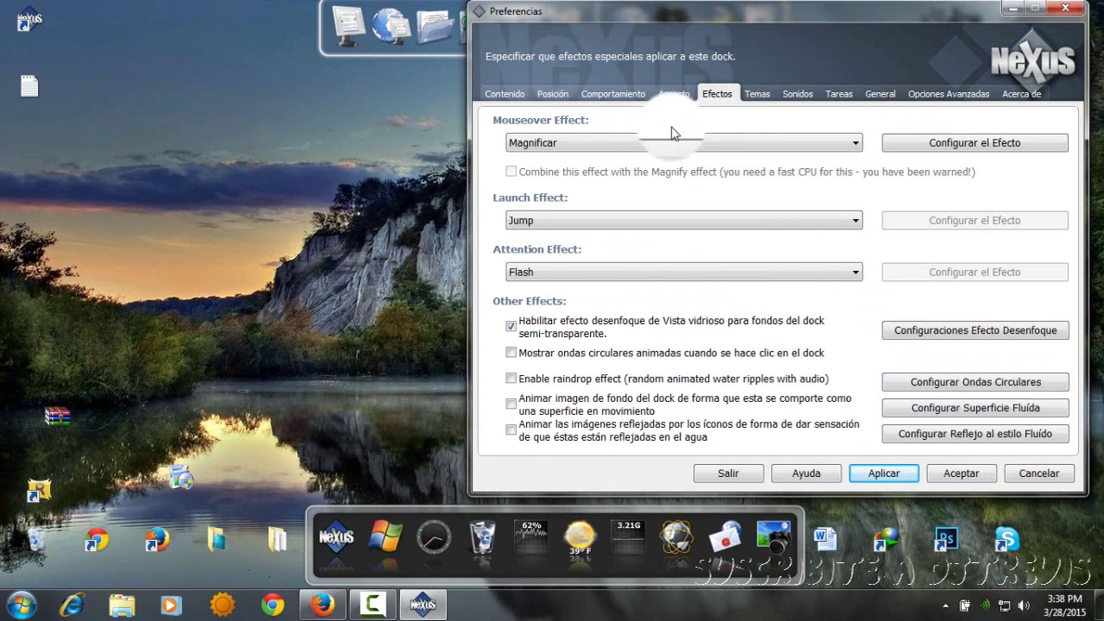
click(619, 144)
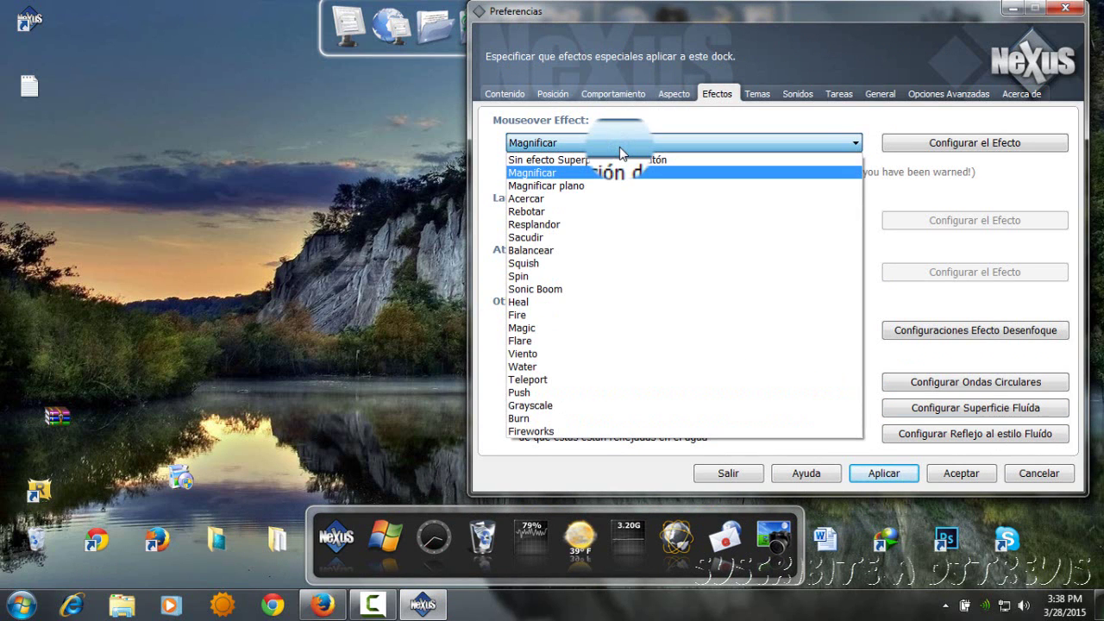
click(620, 172)
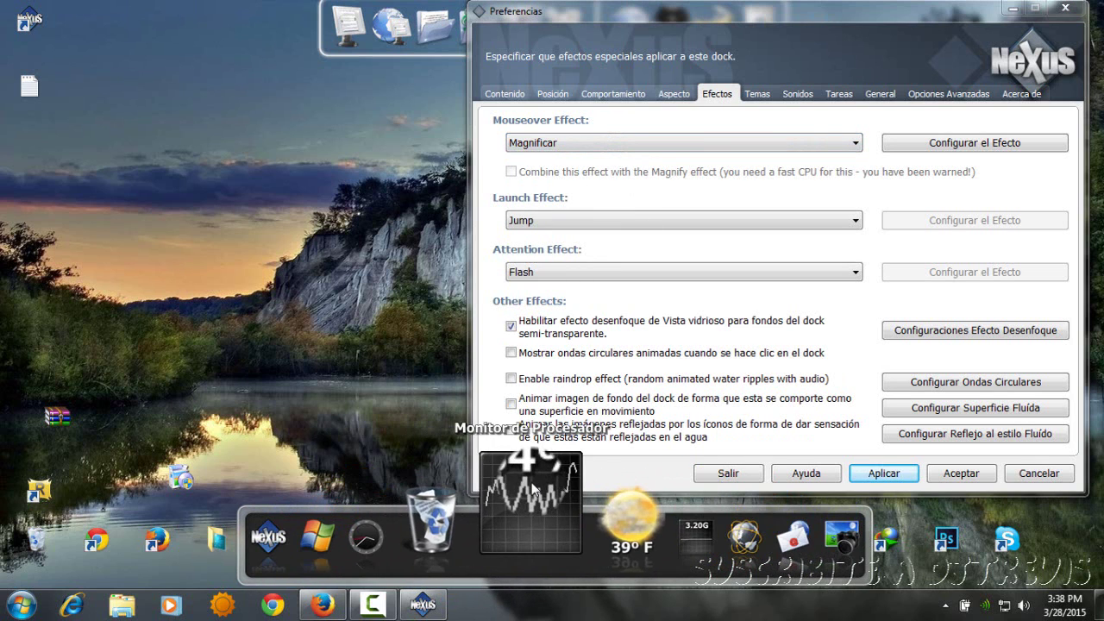
Step: Set the dock's mouseover effect to Acercar and apply it
click(526, 142)
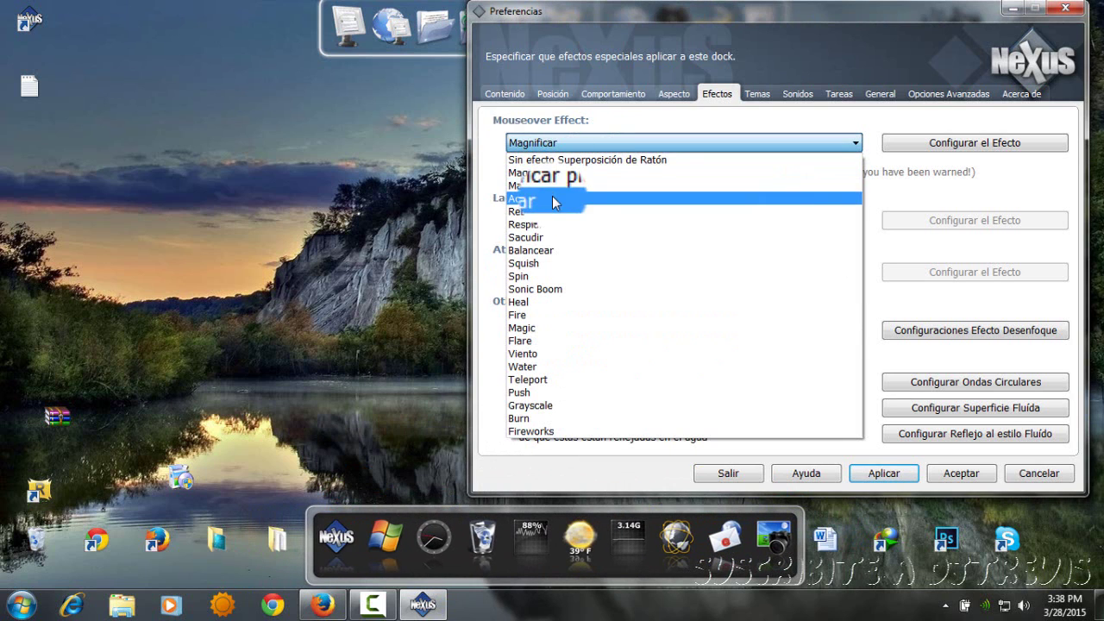
click(535, 147)
click(534, 144)
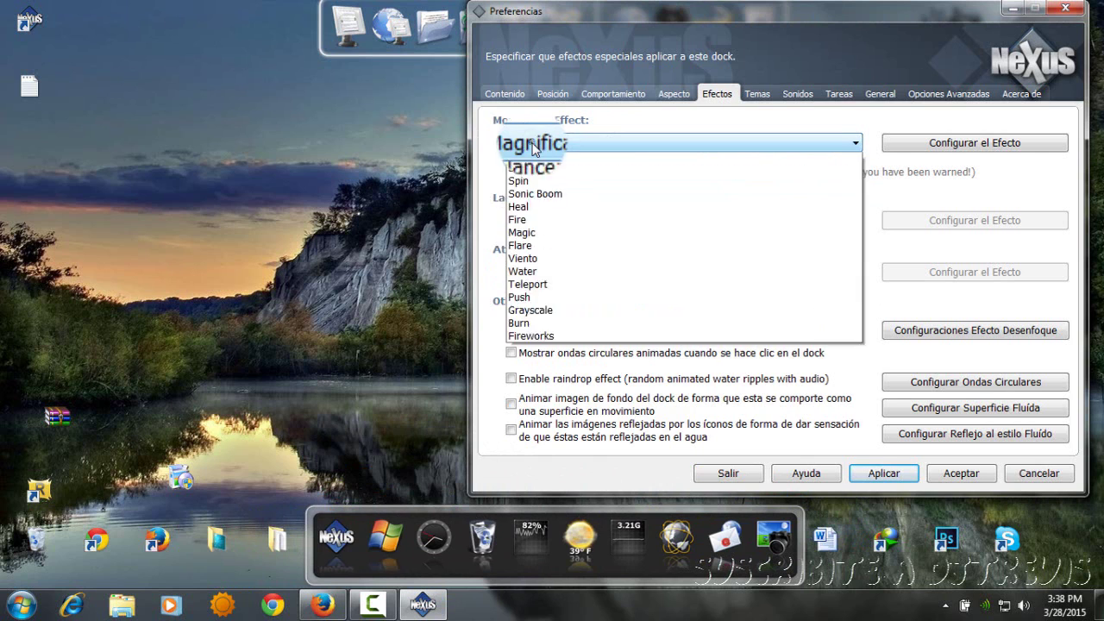
click(535, 201)
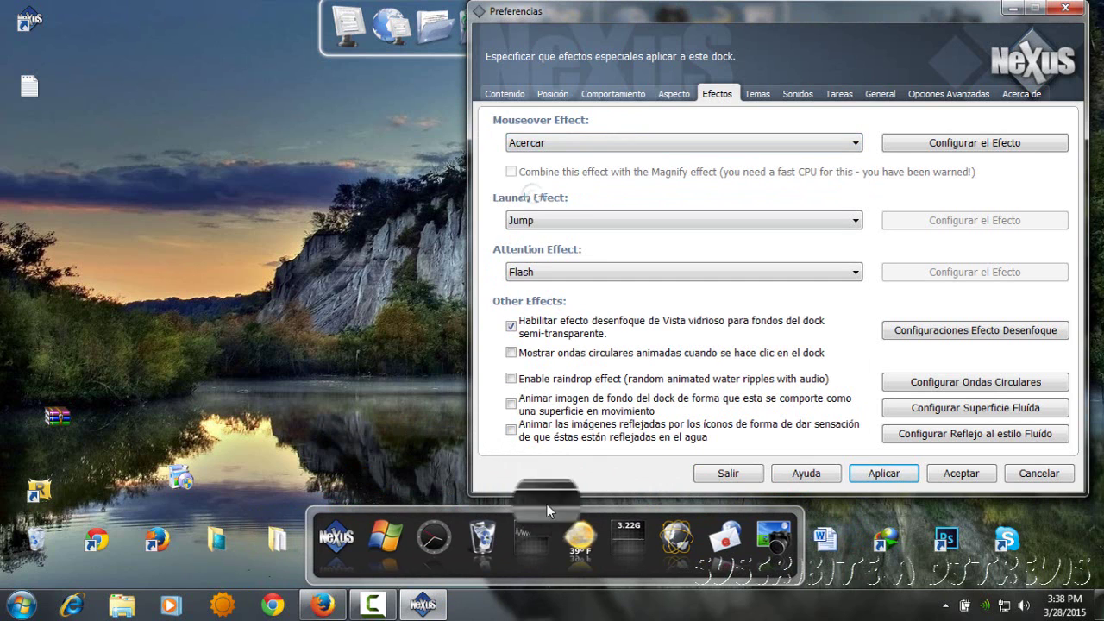
click(875, 474)
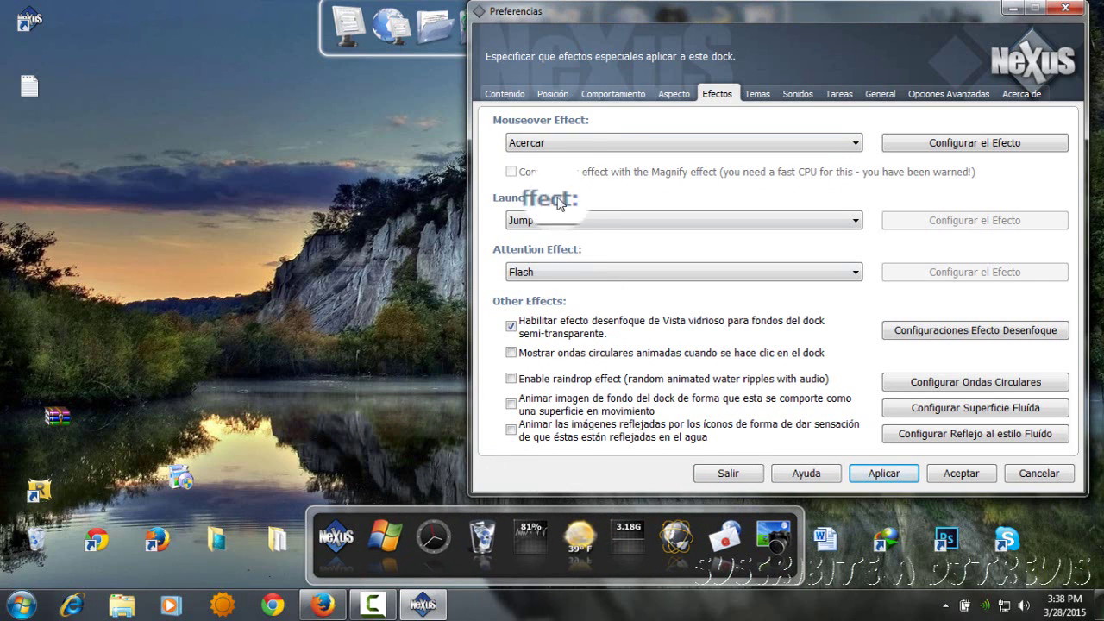
Step: Change the dock's mouseover effect to Balancear, apply it, and preview it on the dock icons
click(561, 143)
click(547, 235)
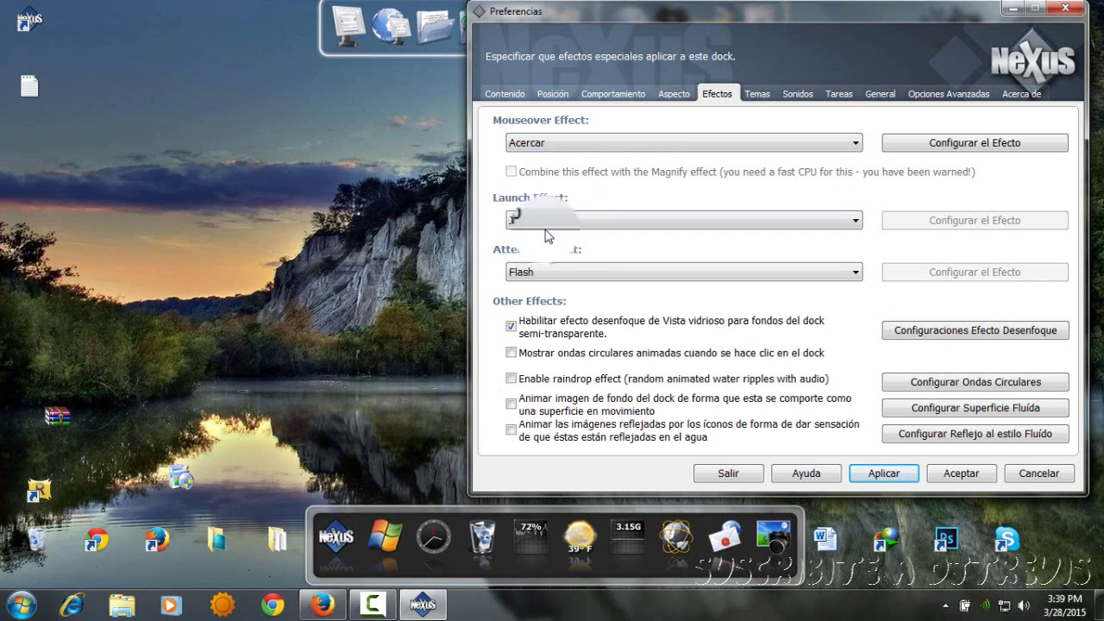
click(543, 143)
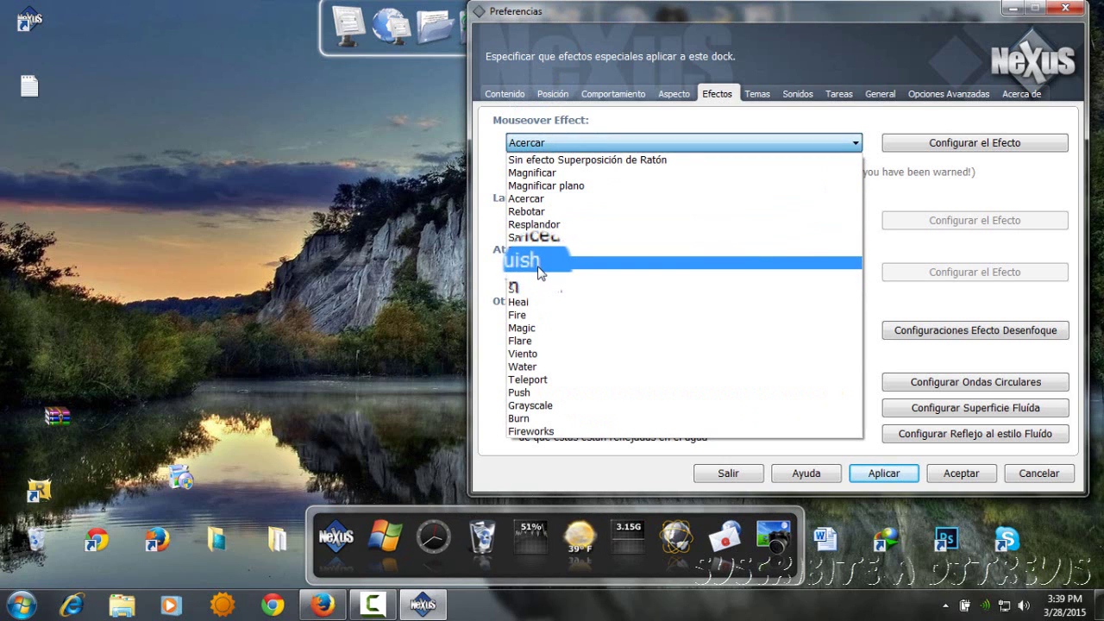
click(535, 251)
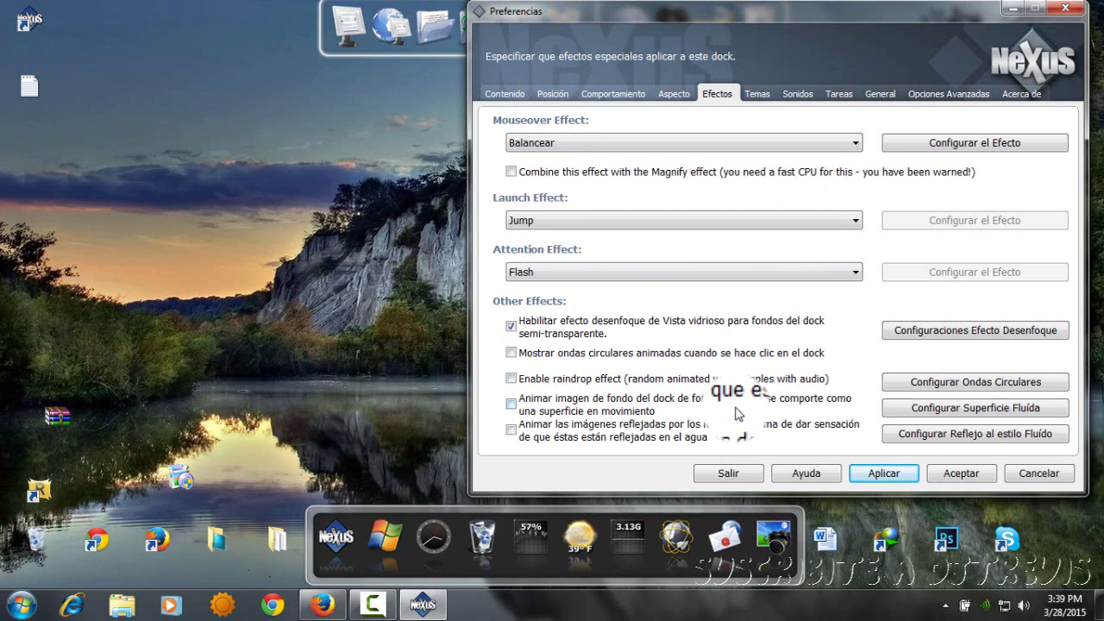
click(852, 480)
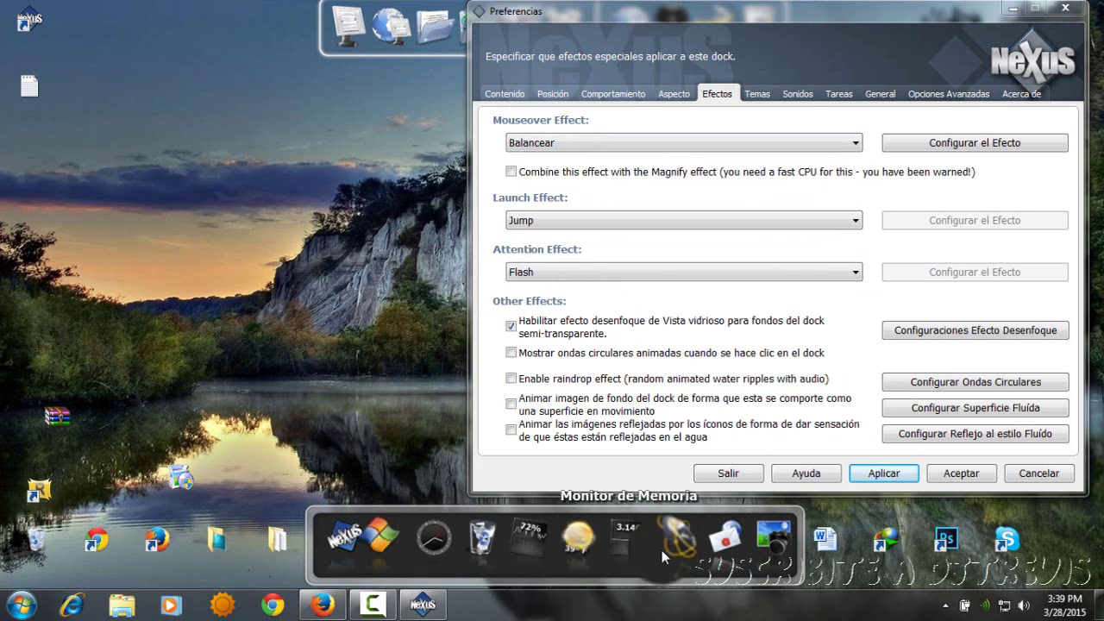
Step: Set the dock's mouseover effect back to Magnificar and apply it
click(536, 142)
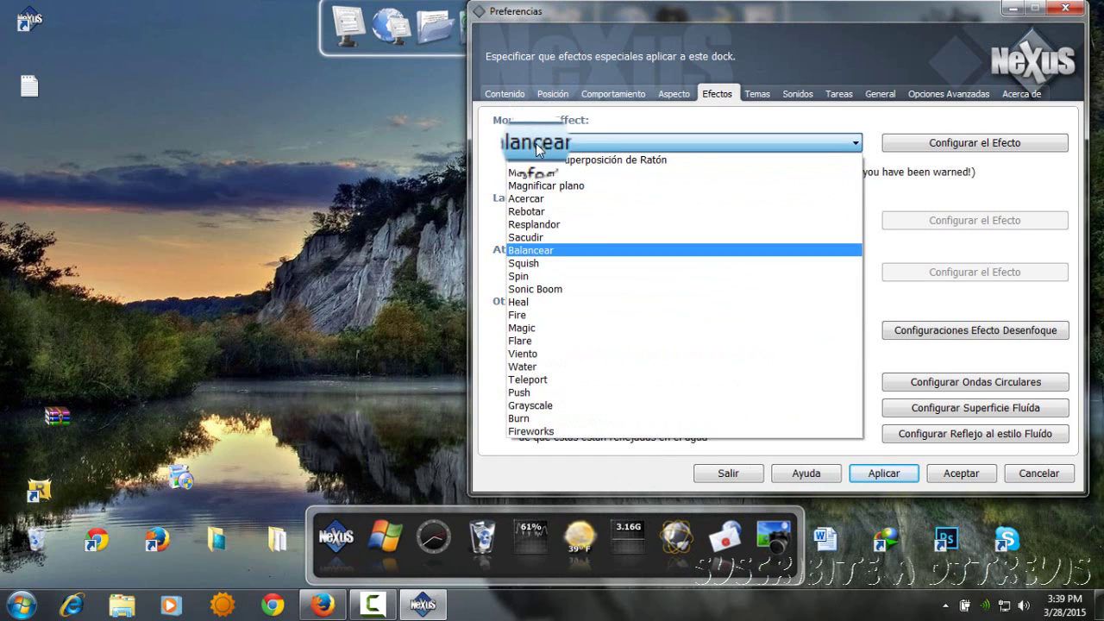
click(542, 176)
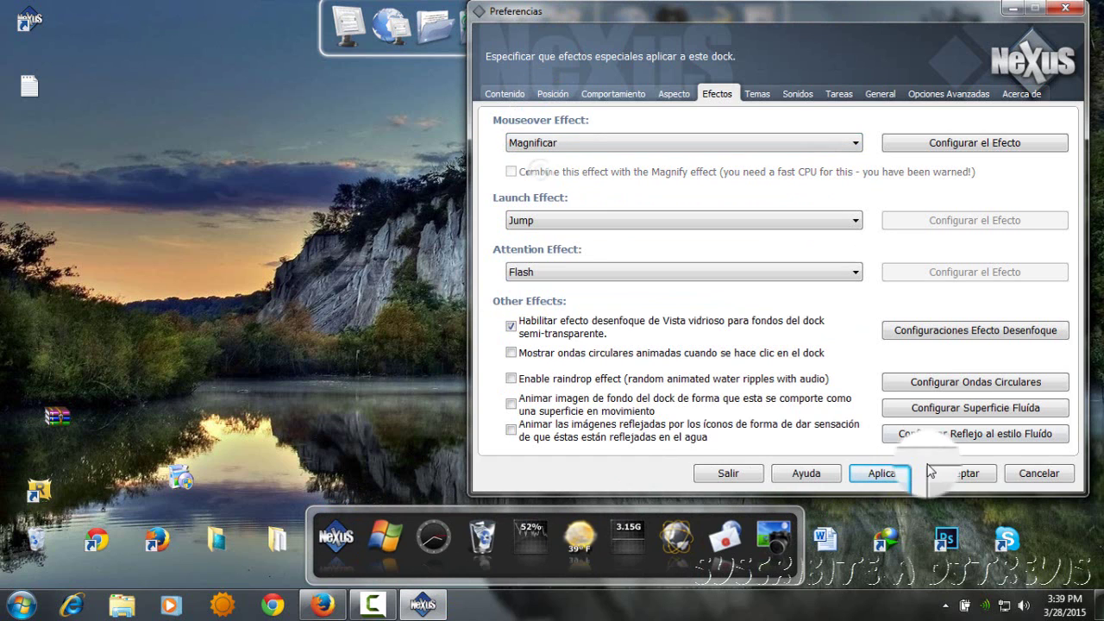
click(900, 472)
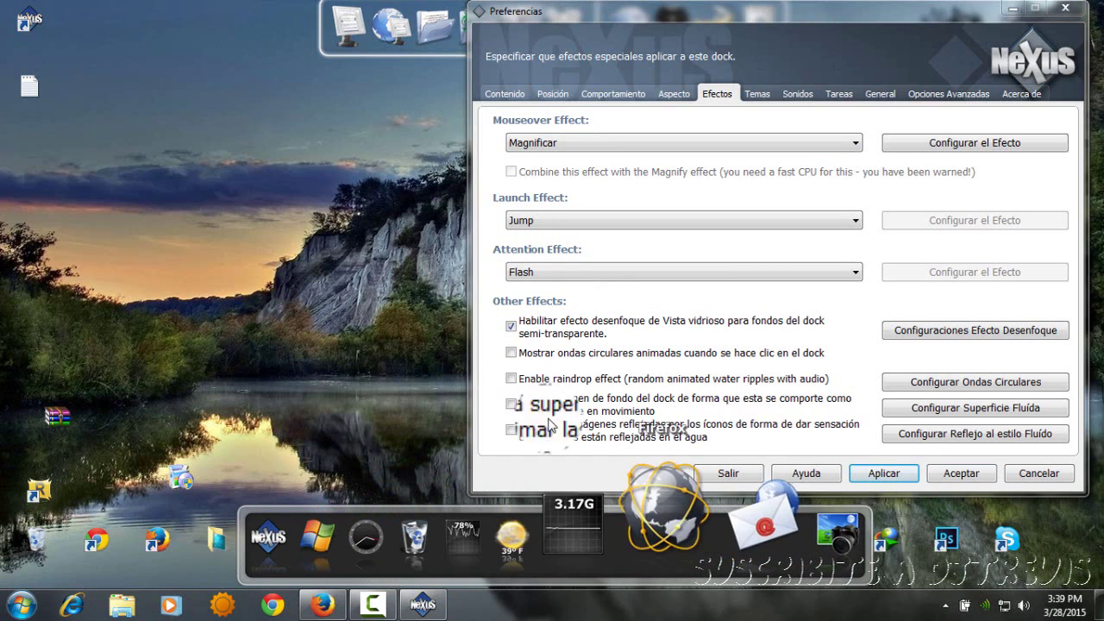
Step: Set the dock's launch effect to Fire and apply it
click(539, 220)
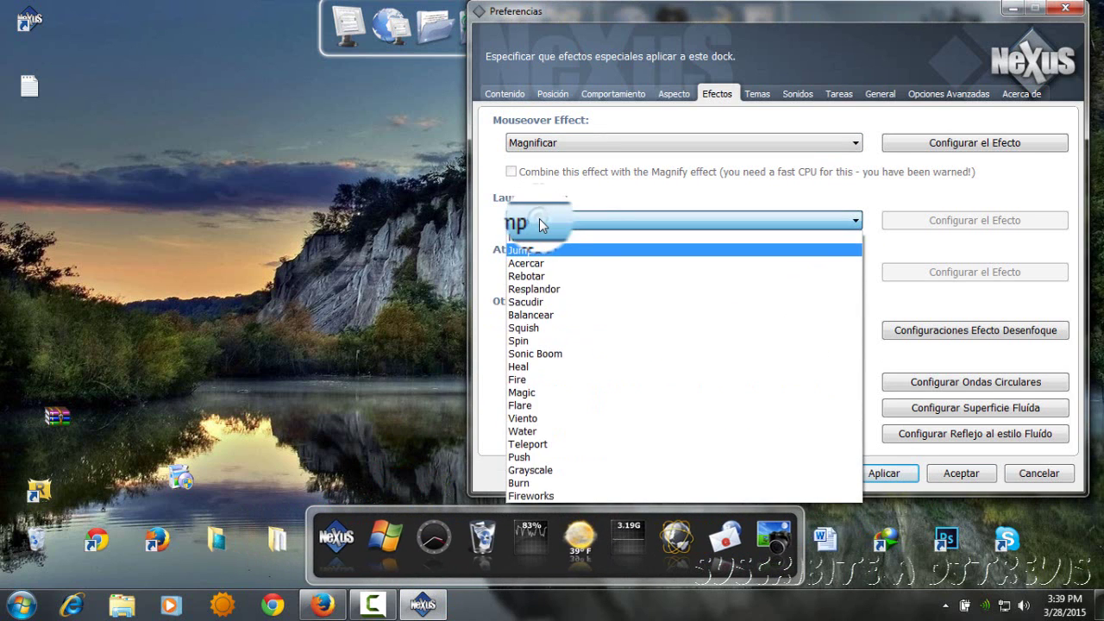
click(539, 219)
click(539, 220)
click(539, 220)
click(539, 220)
click(539, 219)
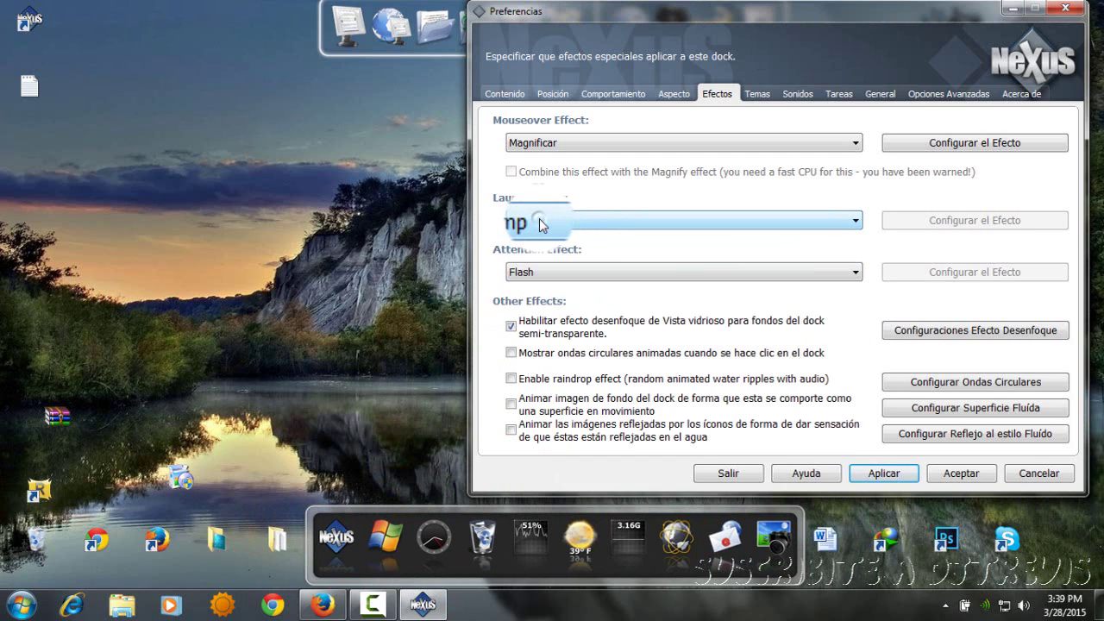
click(540, 221)
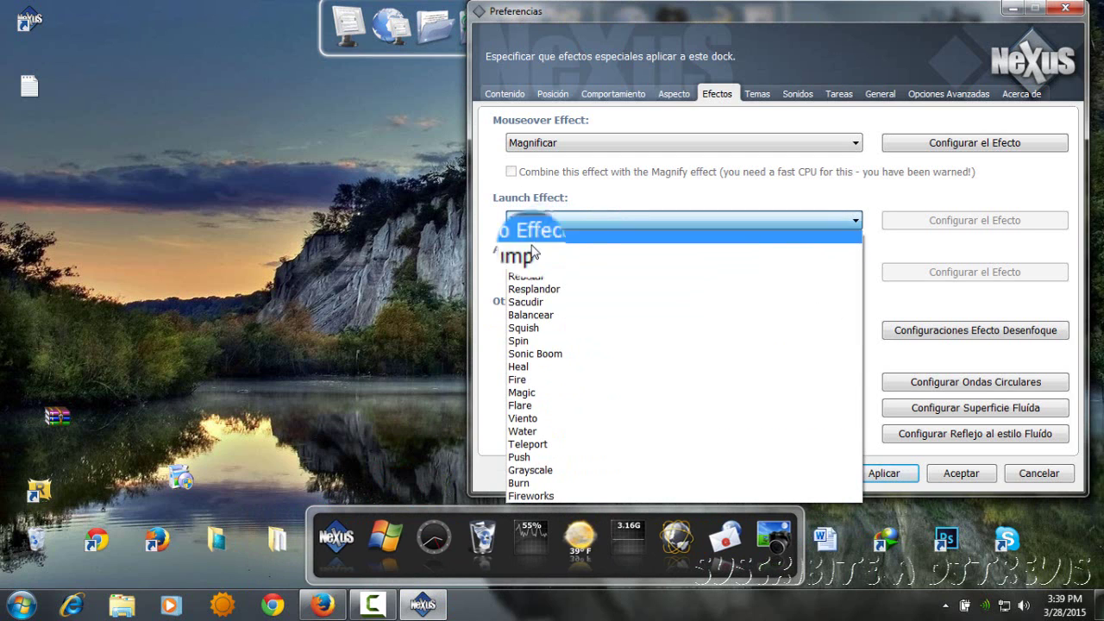
click(533, 384)
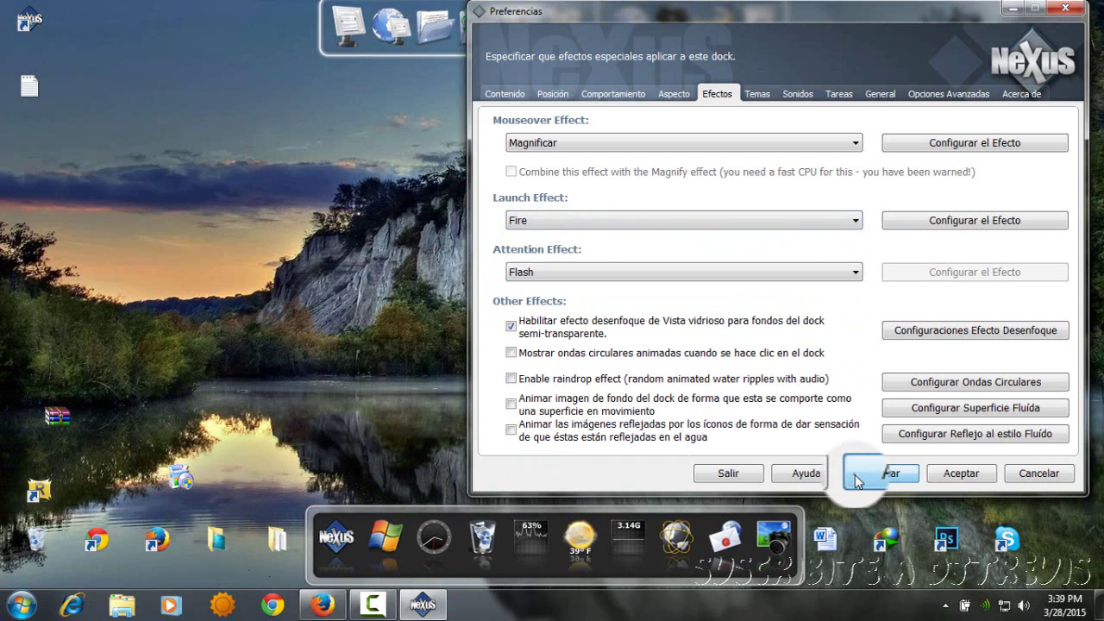
click(855, 475)
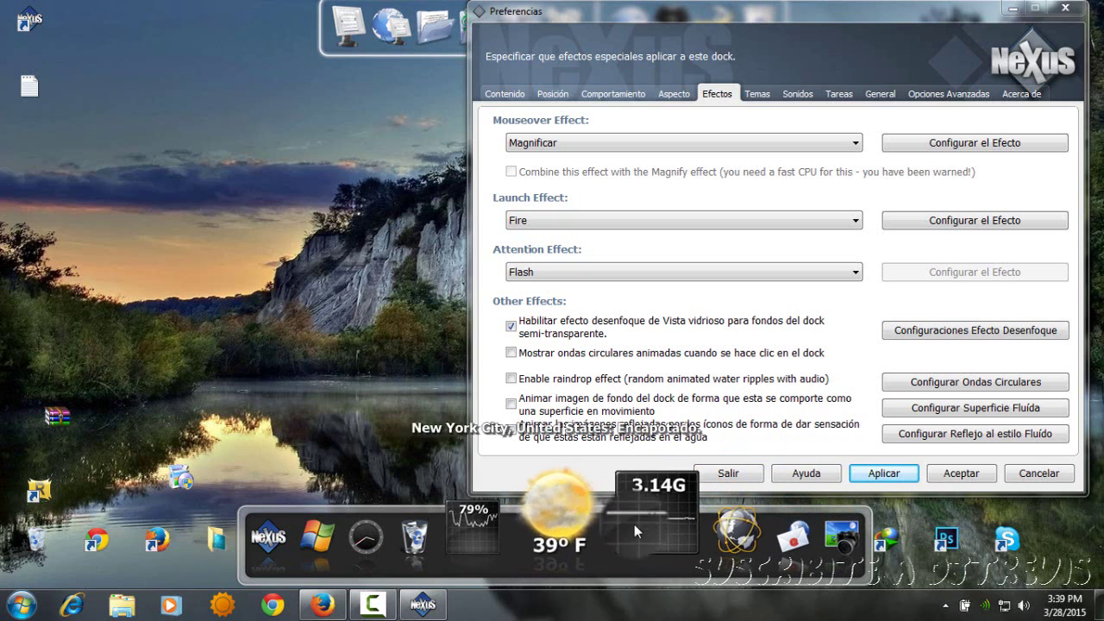
Step: Test the Fire launch effect on the dock's camera item, moving the preferences window out of the way for a clear view
click(776, 540)
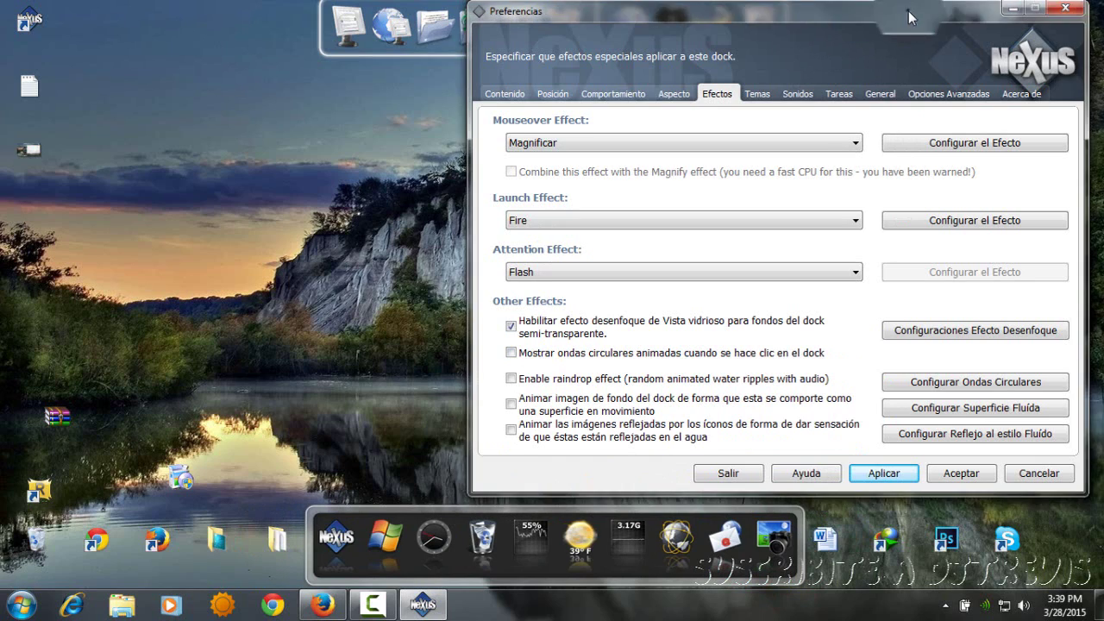
drag(908, 11, 344, 95)
click(767, 539)
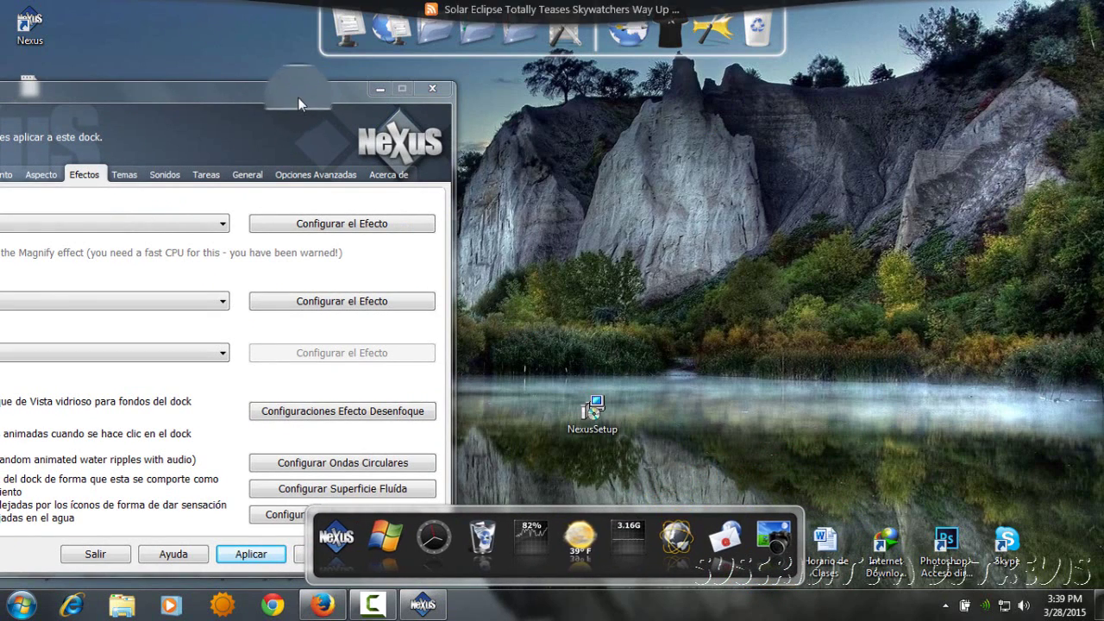
drag(310, 119, 676, 92)
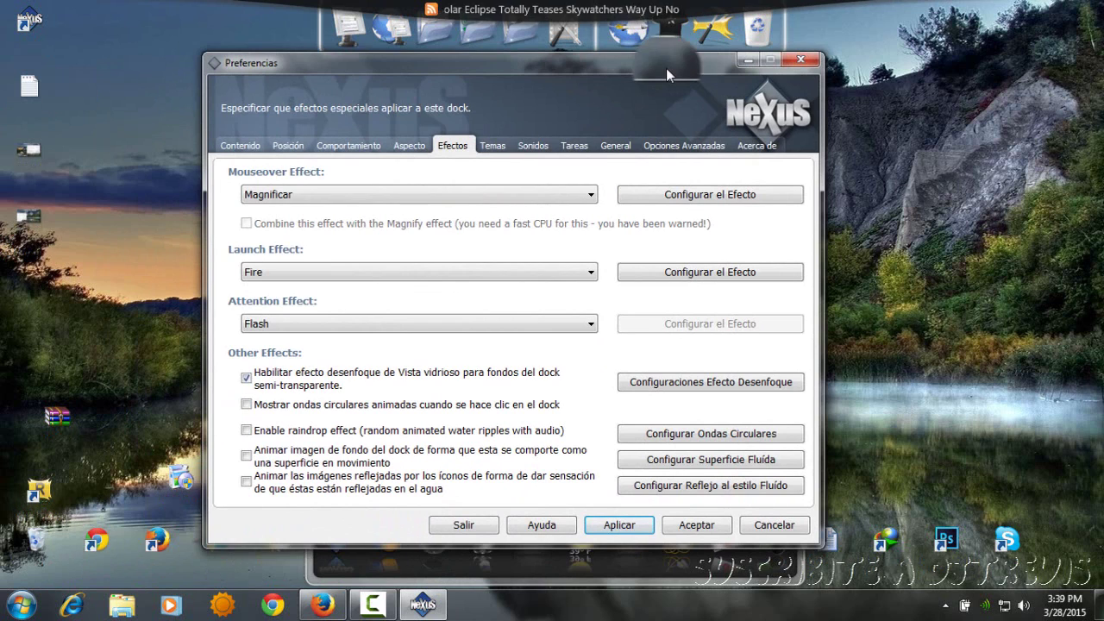
Step: Set the launch effect to Burn, apply it, and test it on the dock's camera item
click(406, 272)
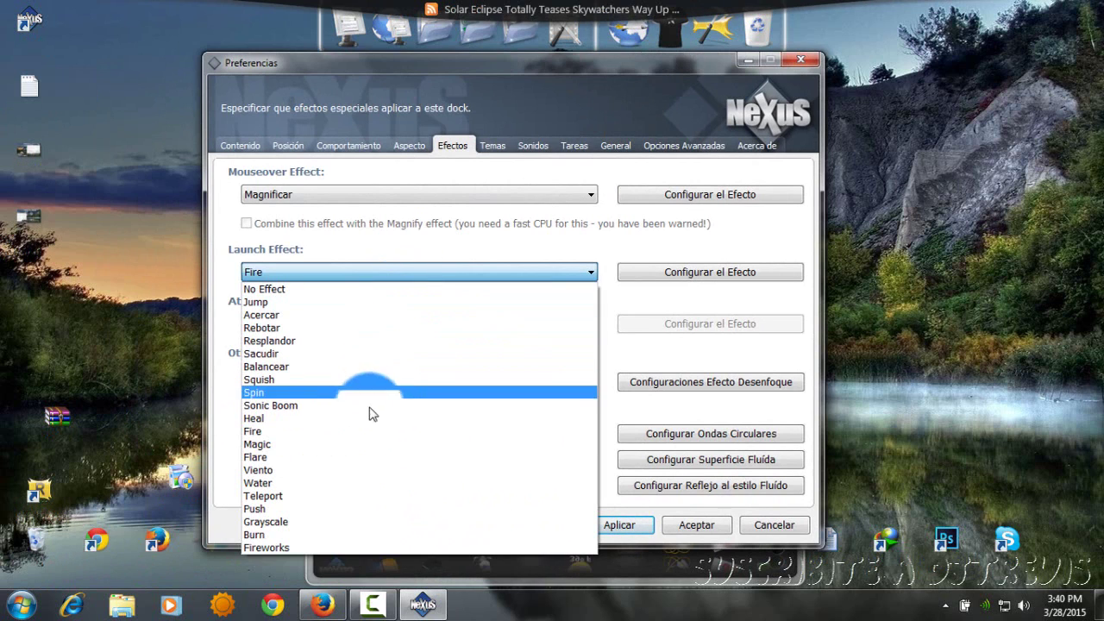
click(319, 535)
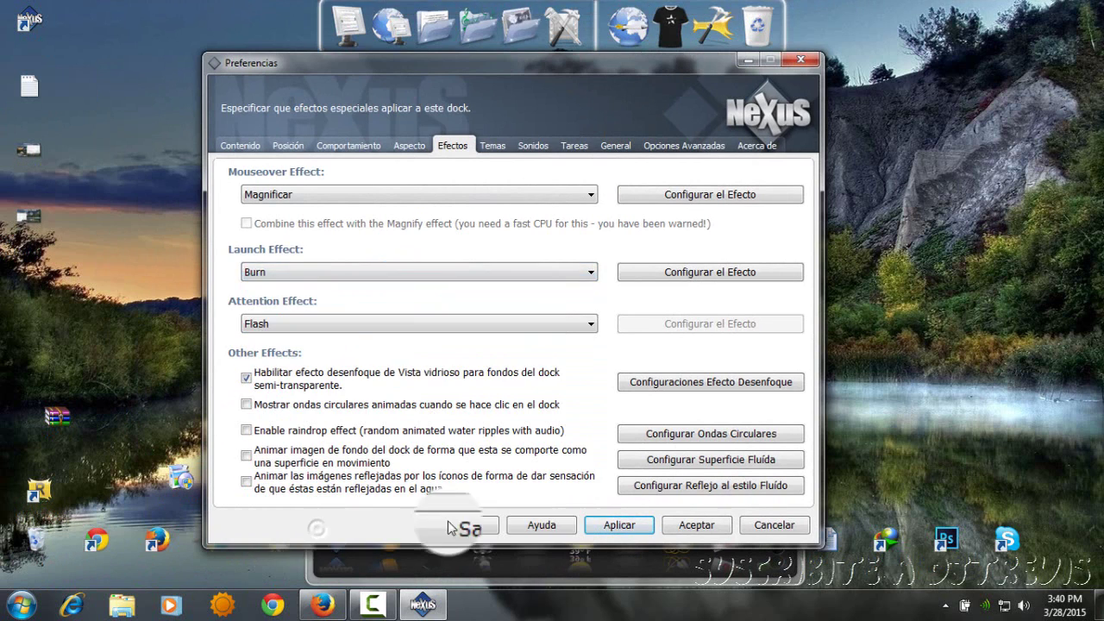
click(636, 525)
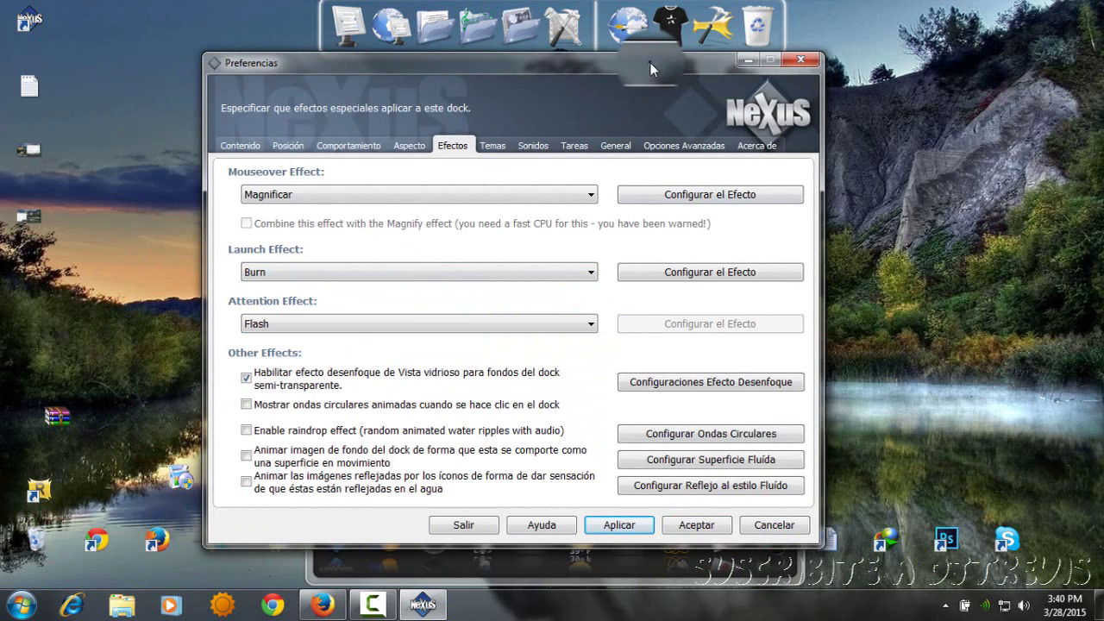
drag(649, 63, 398, 80)
click(774, 543)
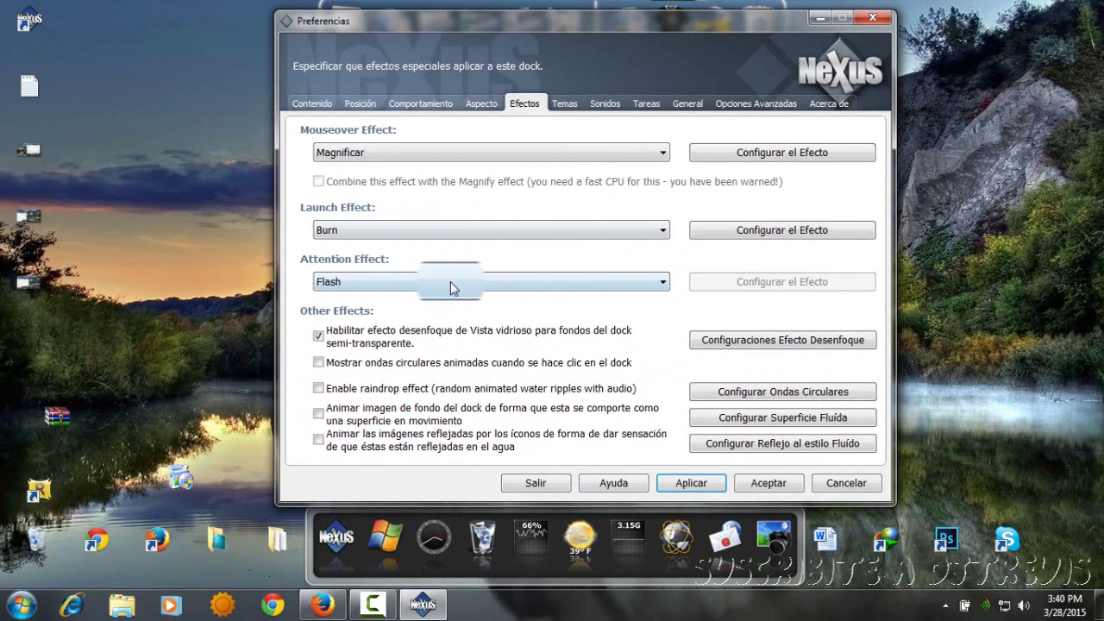
Step: Set the dock's launch effect to Magic and apply it
click(427, 229)
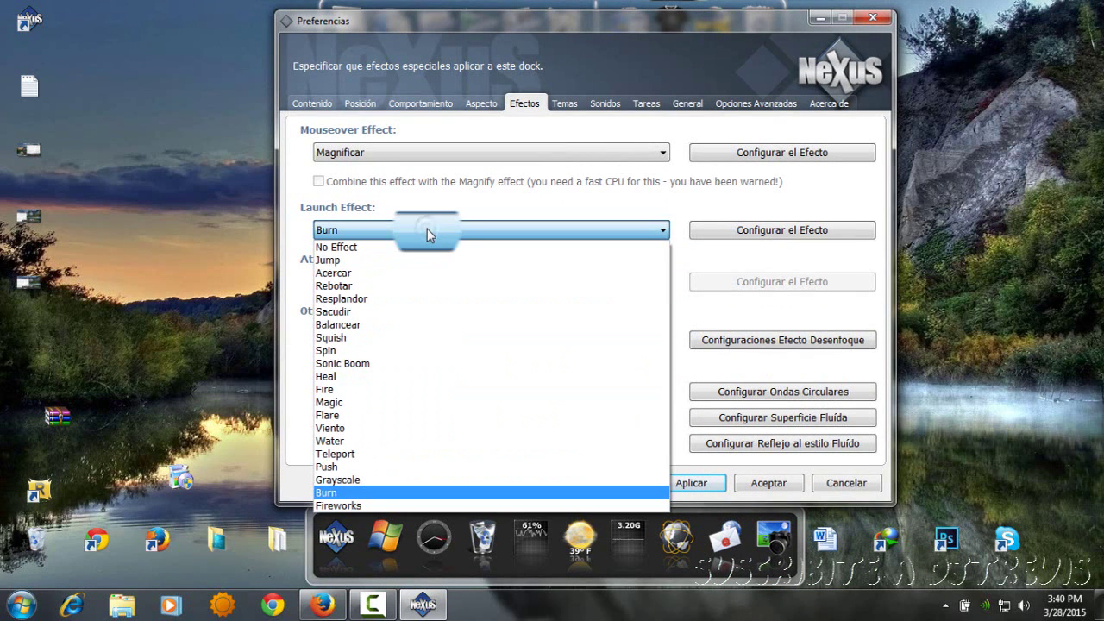
click(373, 404)
click(718, 485)
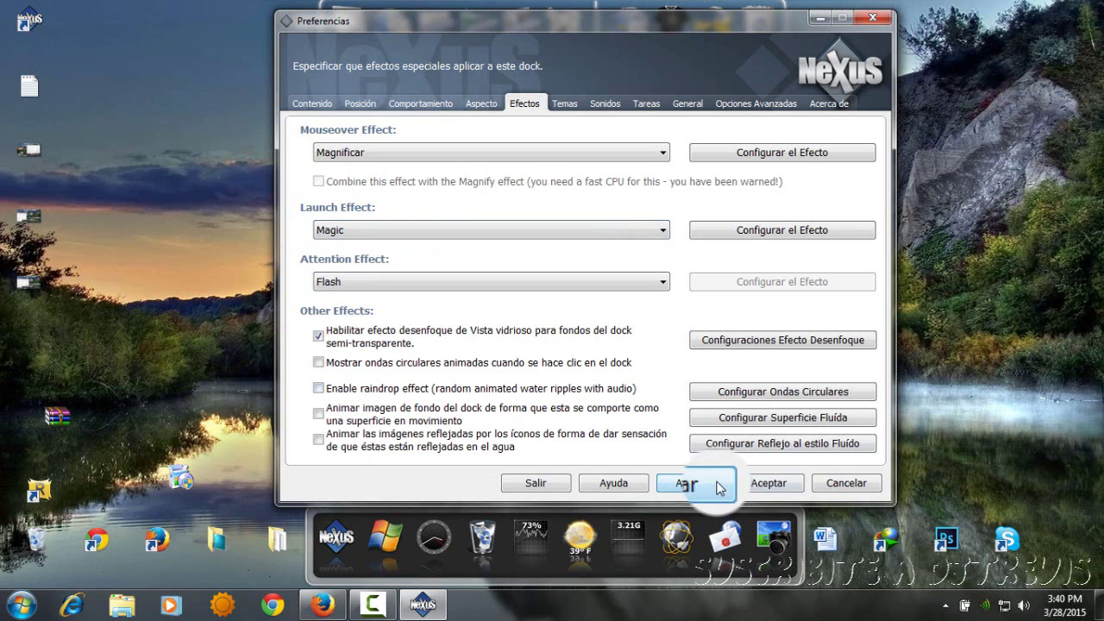
Step: Test the Magic launch effect on the dock's camera item, and replace it with the Spin launch effect, applying the change
click(770, 552)
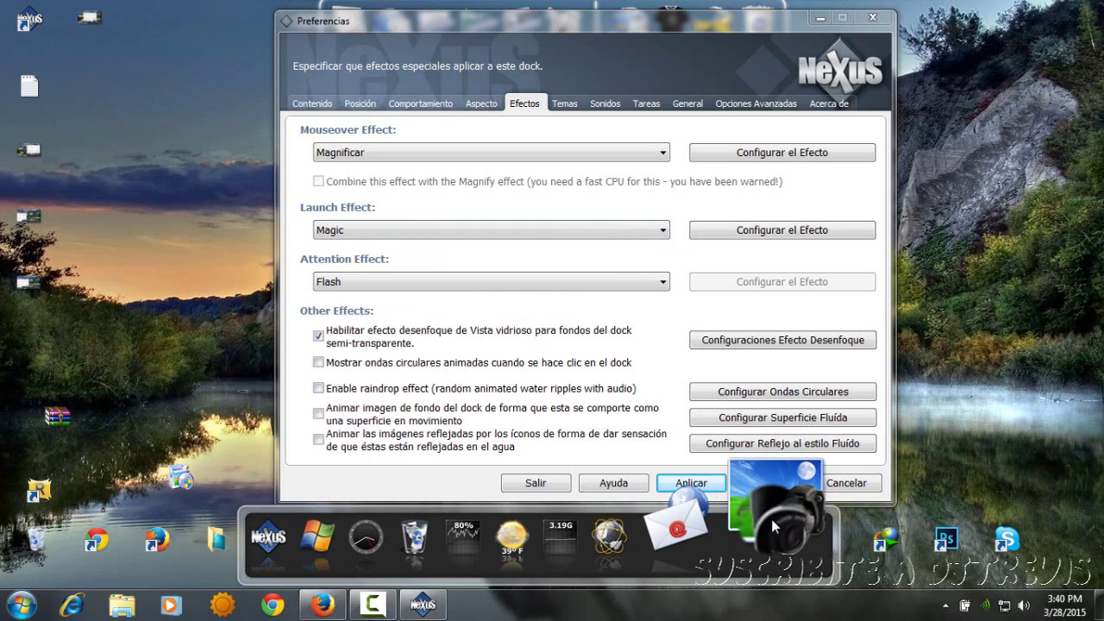
click(534, 232)
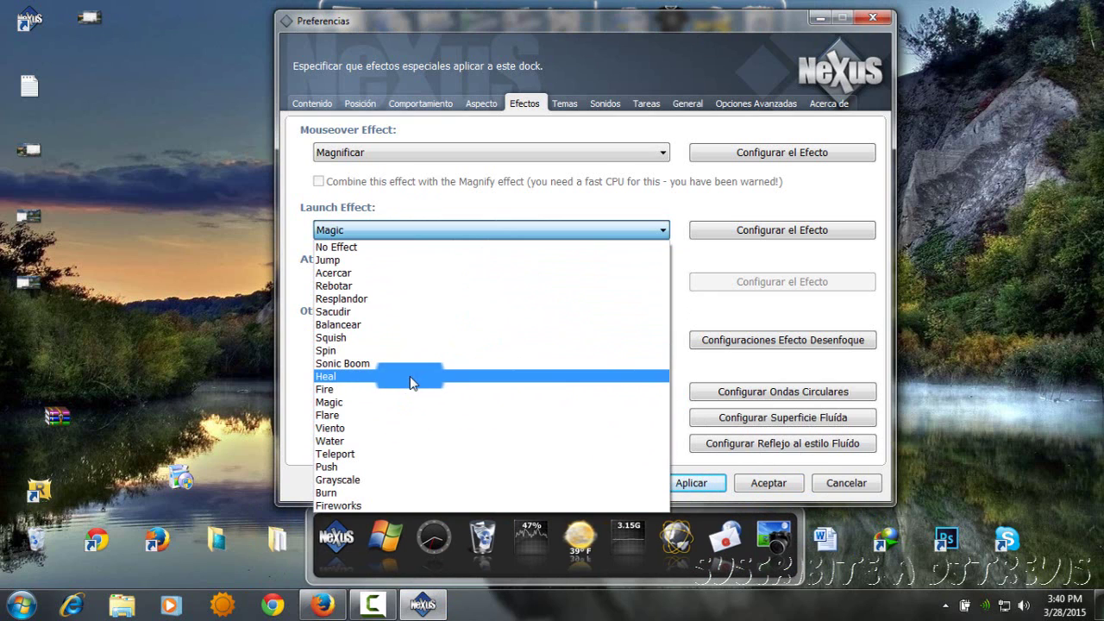
click(382, 351)
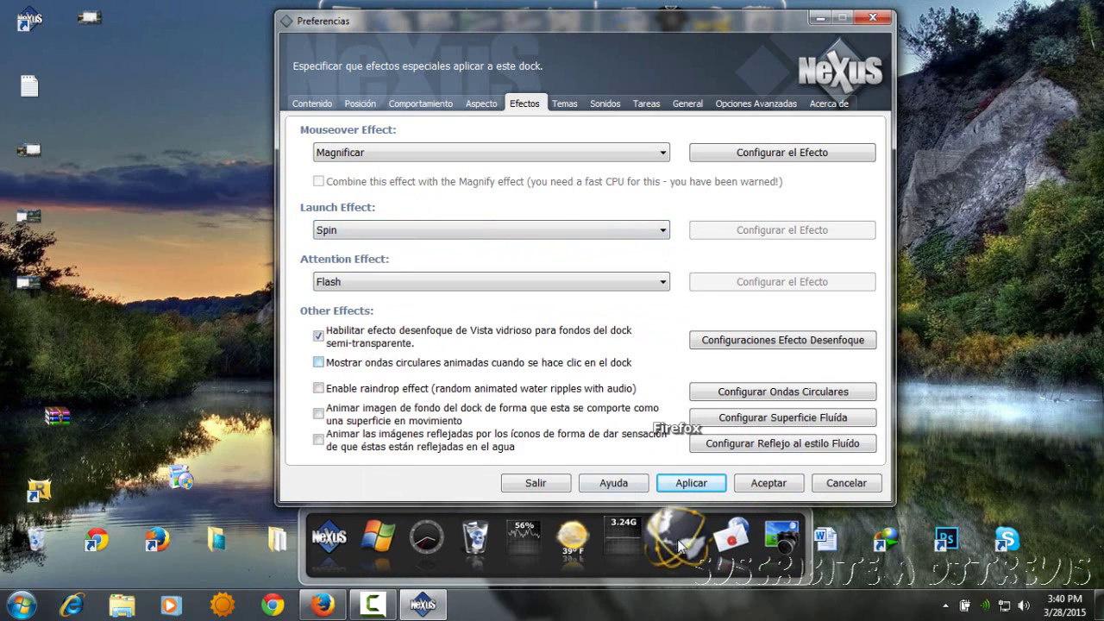
click(679, 484)
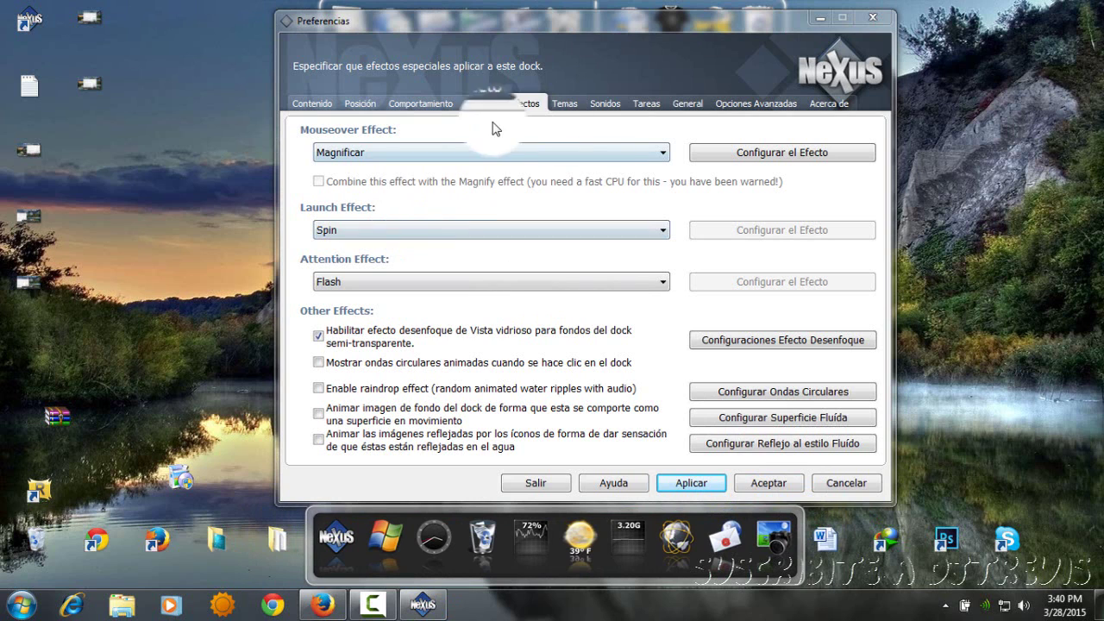
Step: Browse the dock's theme list through to Yellow Steel and back up to K-TEK4D2, examining each theme's preview
click(566, 107)
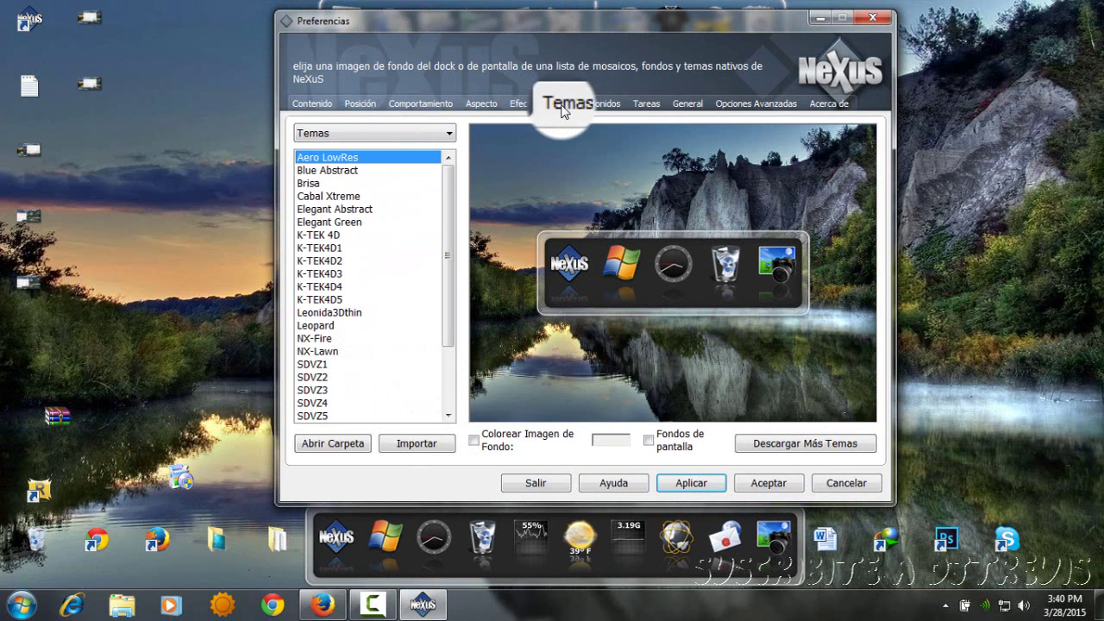
click(353, 182)
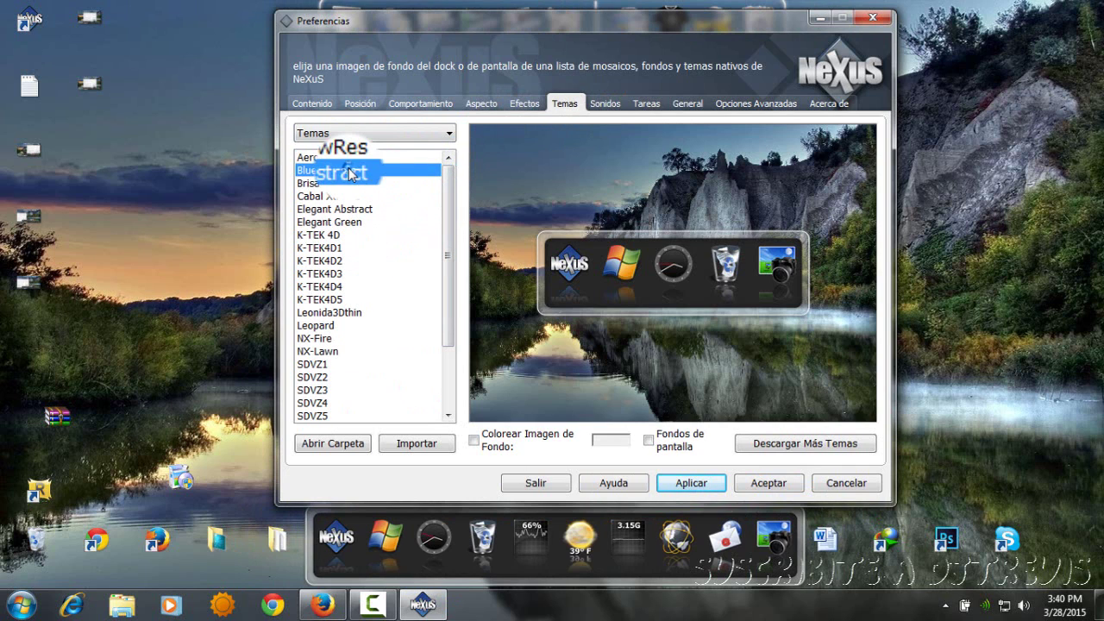
key(Down)
key(Down)
key(Down)
key(Down)
key(Down)
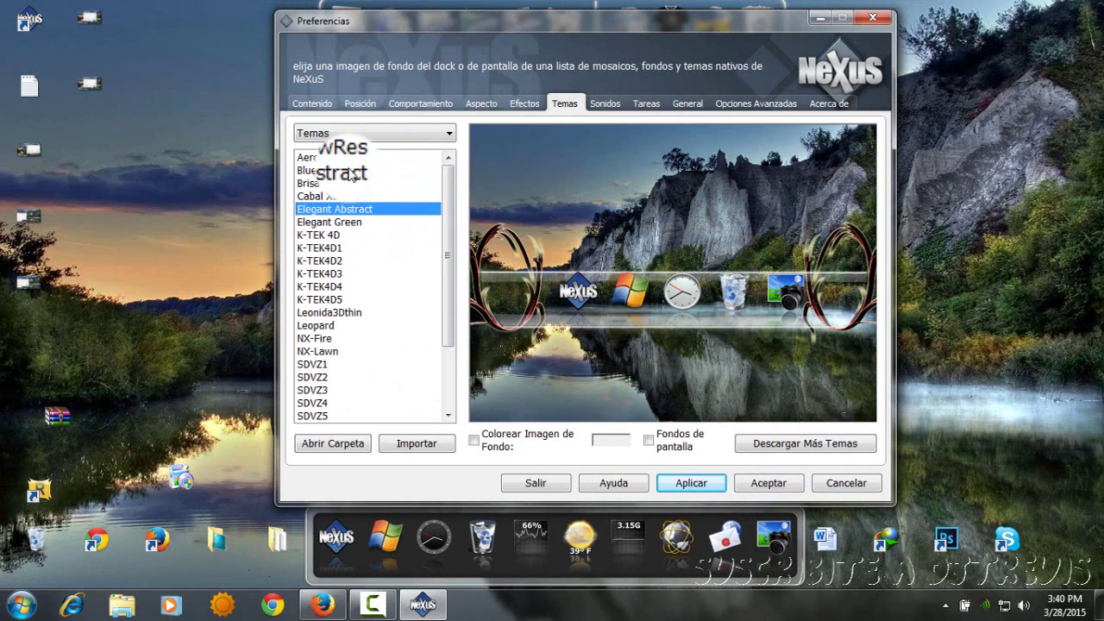
key(Down)
key(Down)
key(Down)
key(Down)
key(Down)
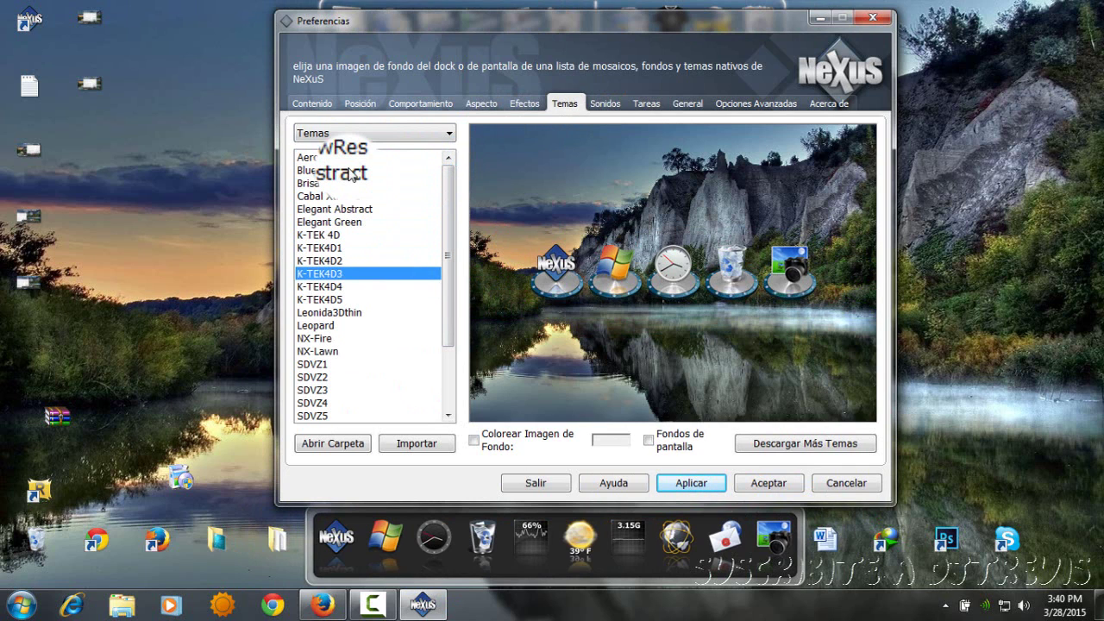
key(Down)
key(Down)
key(Down)
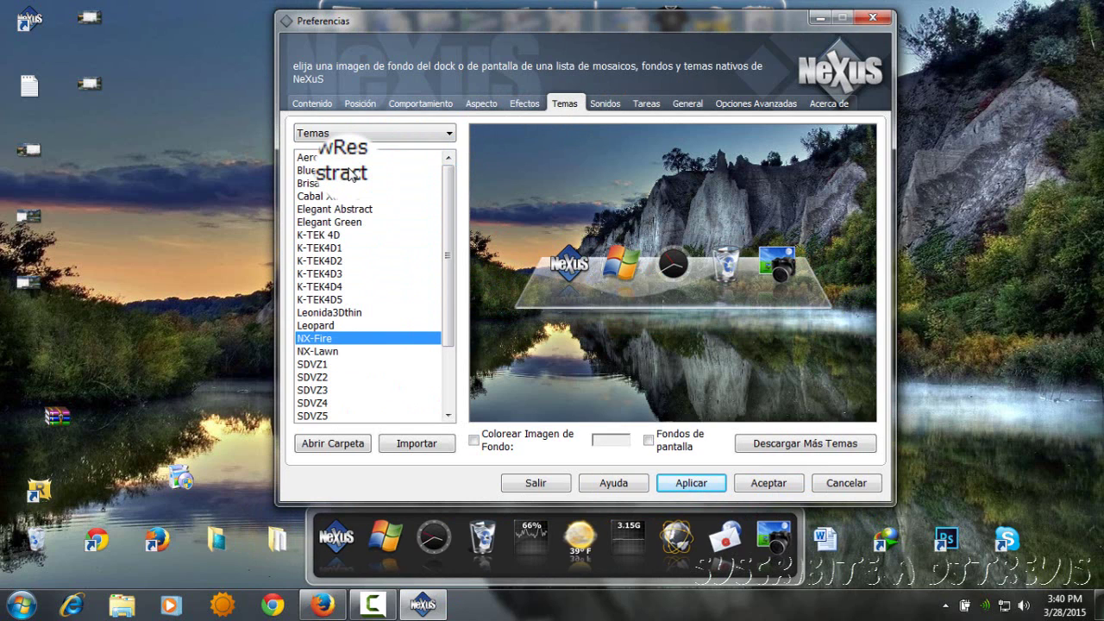
key(Up)
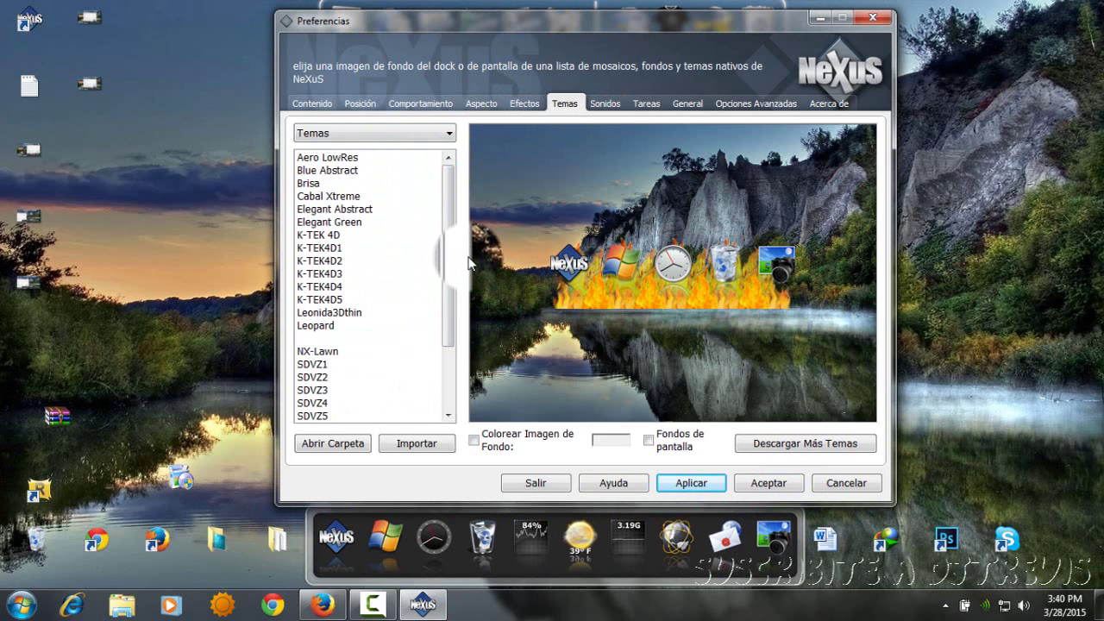
key(Down)
key(Down)
key(Down)
key(Down)
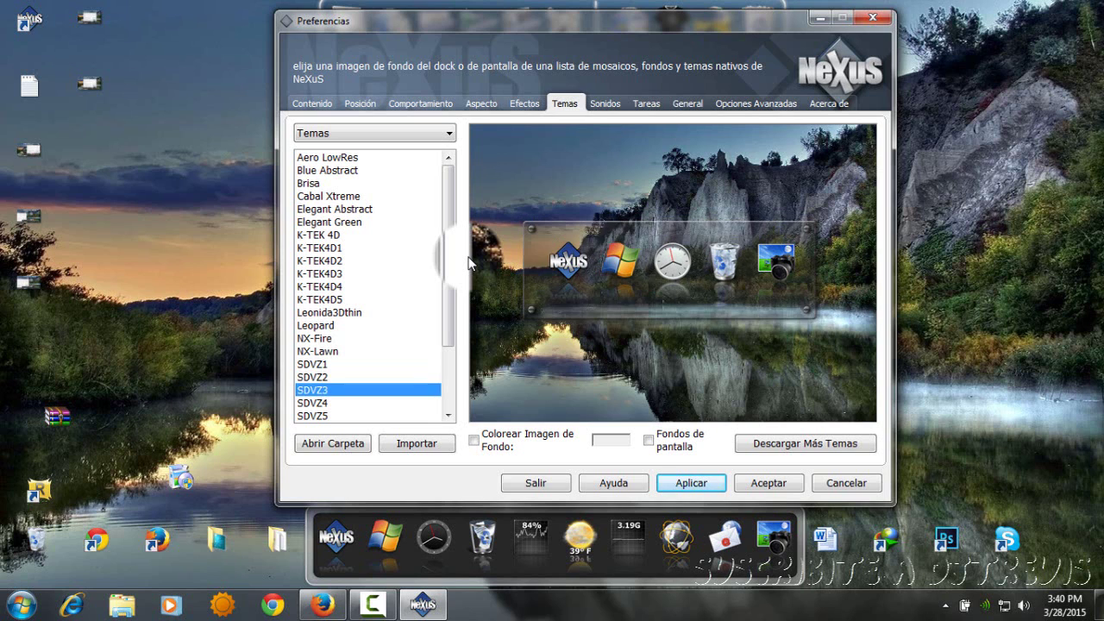
key(Down)
key(Down)
key(Down)
key(Down)
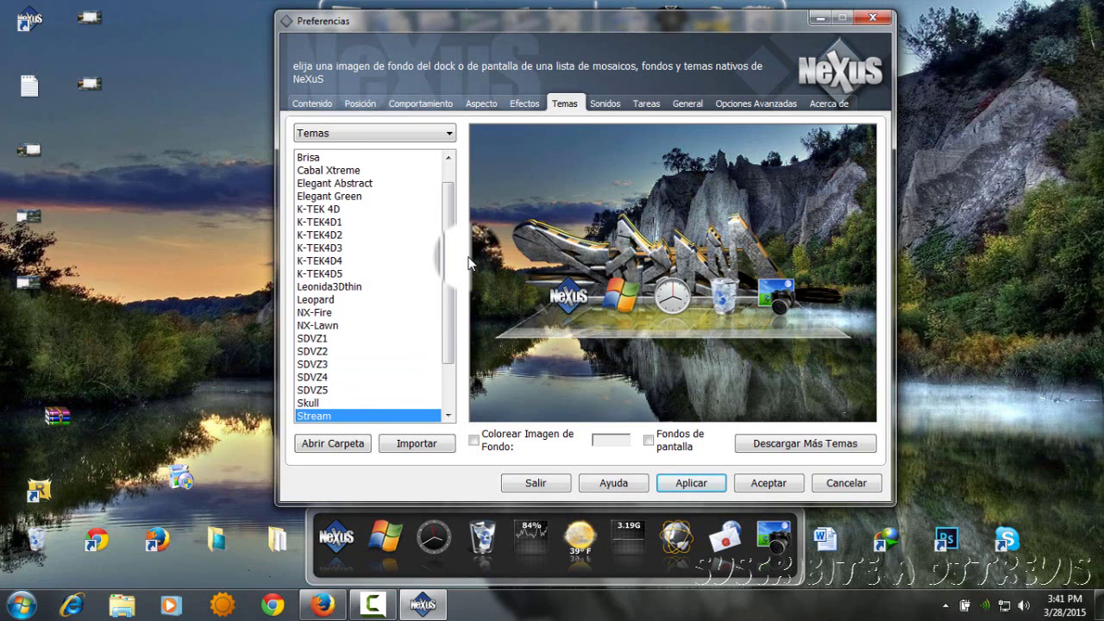
key(Down)
key(Down)
key(Down)
key(Down)
key(Down)
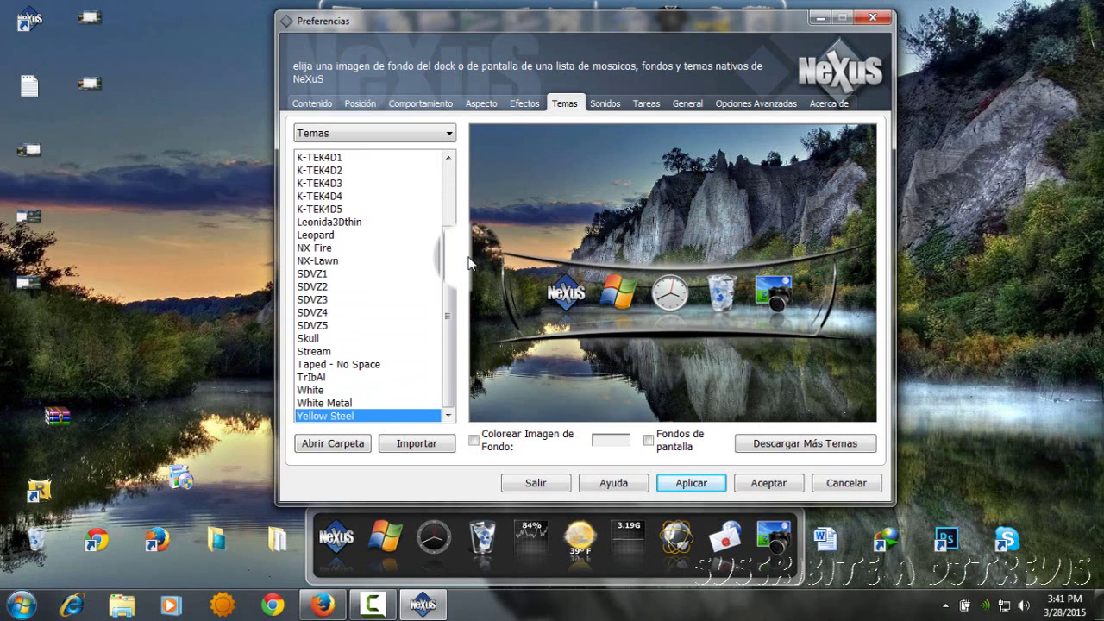
key(Up)
key(Up)
key(Up)
key(Up)
key(Up)
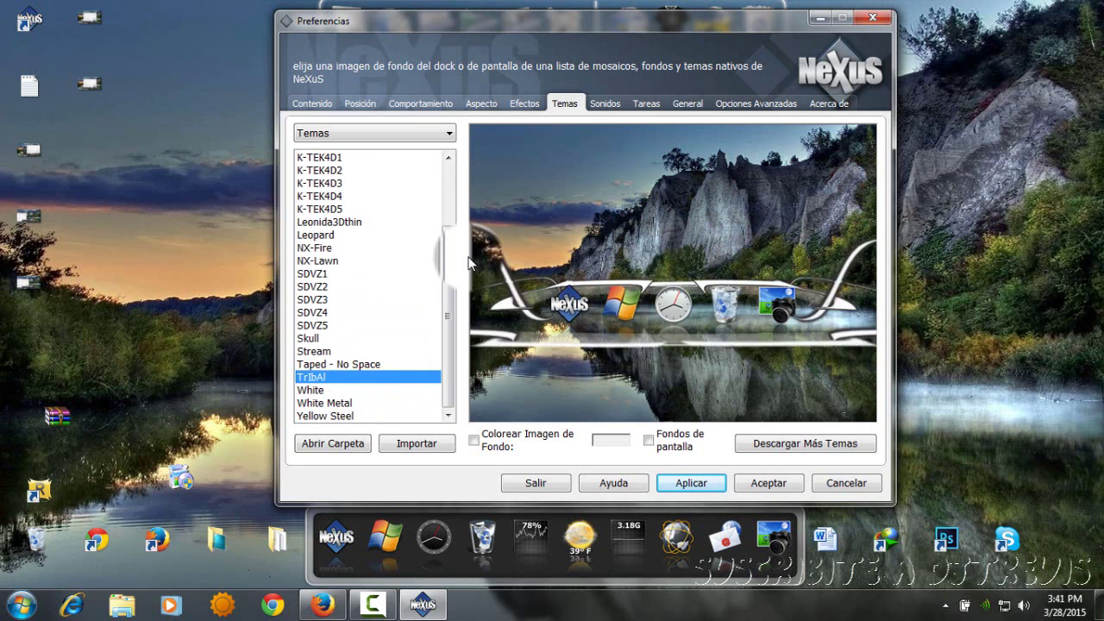
key(Up)
key(Up)
key(Up)
key(Up)
key(Up)
key(Up)
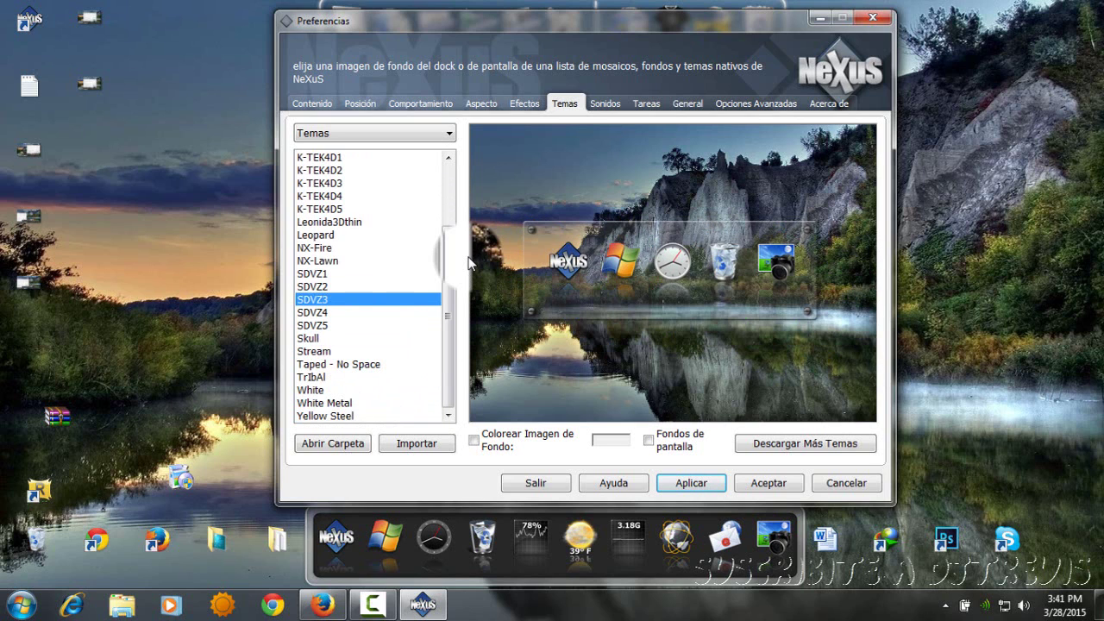
key(Up)
key(Up)
key(Up)
key(Up)
key(Up)
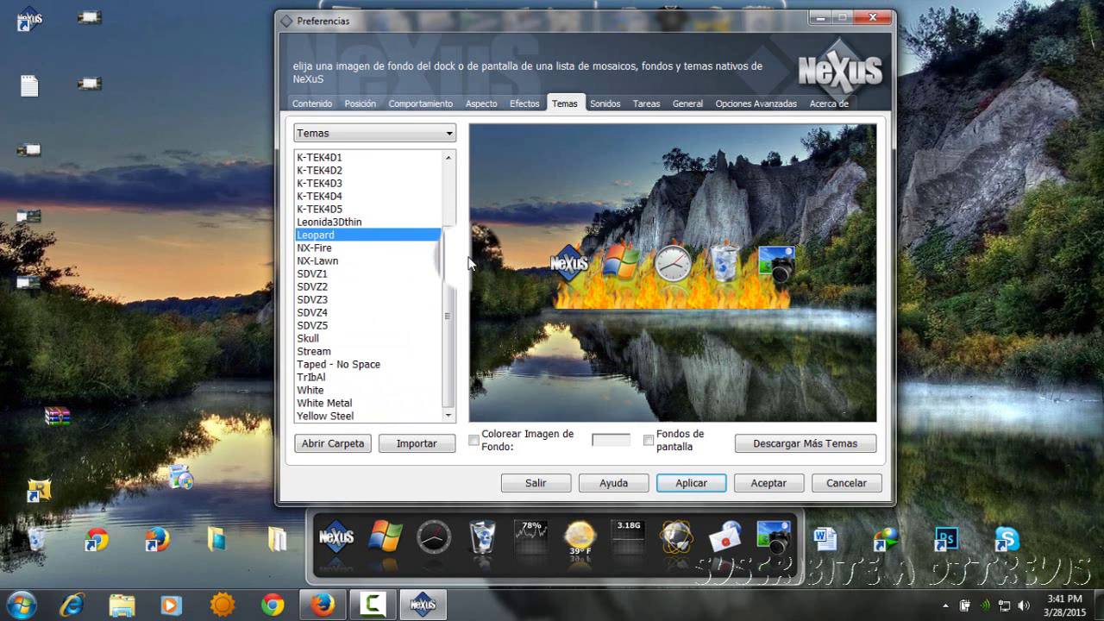
key(Up)
key(Up)
key(Up)
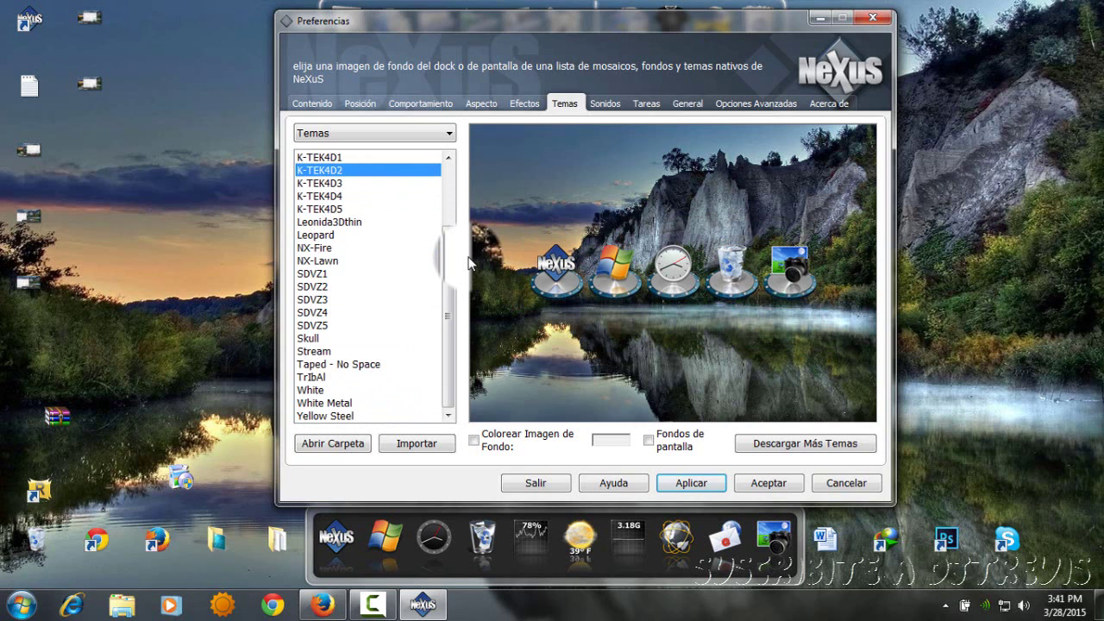
Step: Choose the Leopard theme for the dock and apply it
key(Down)
key(Down)
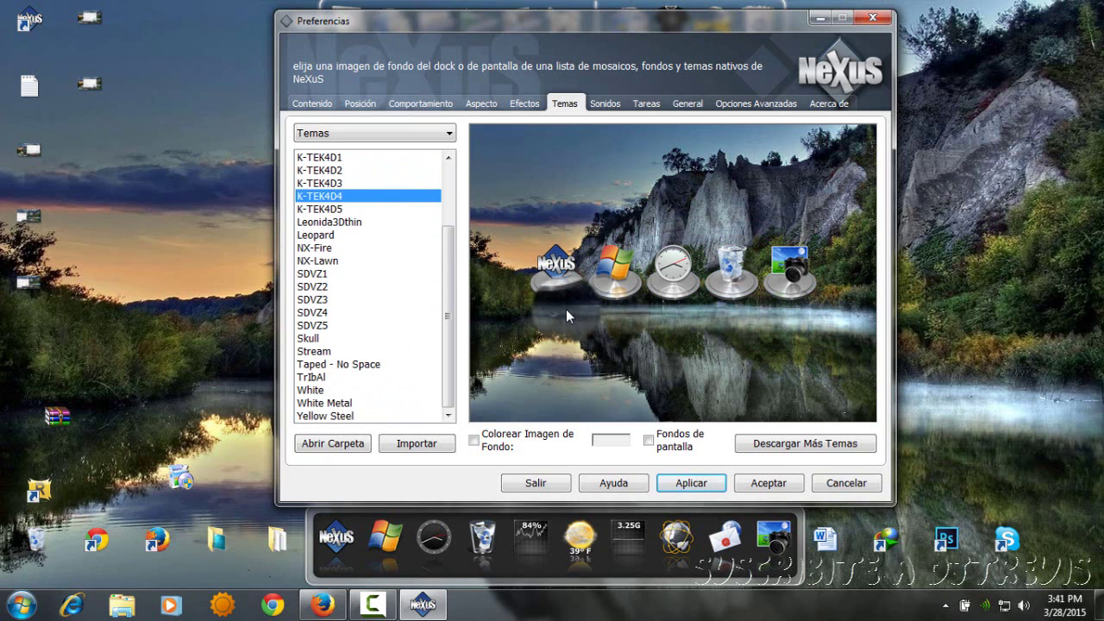
key(Down)
key(Down)
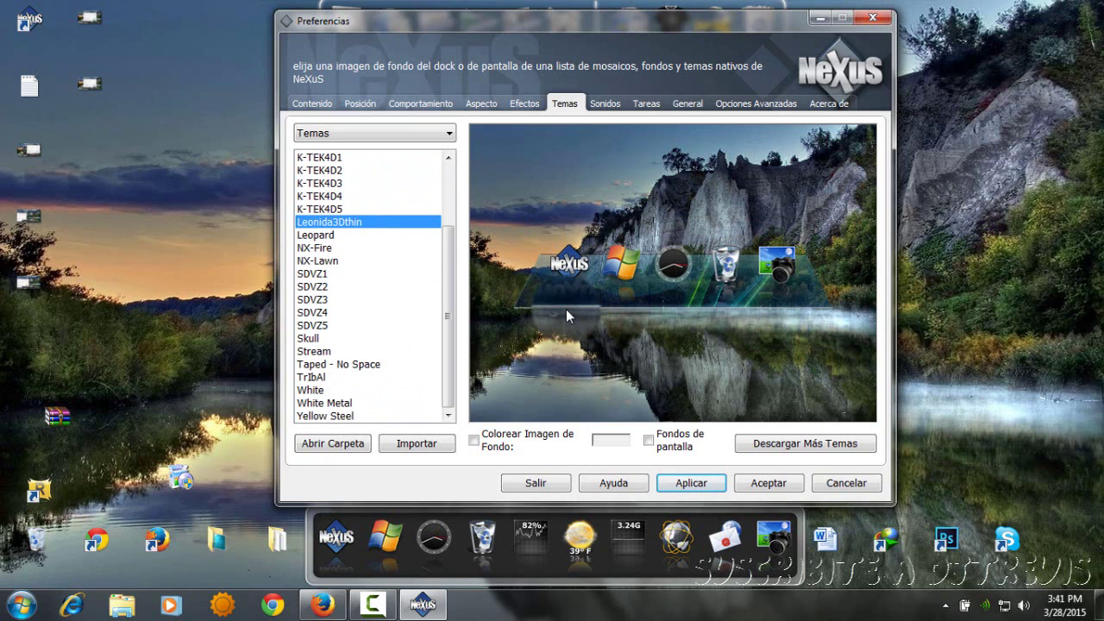
key(Down)
click(700, 483)
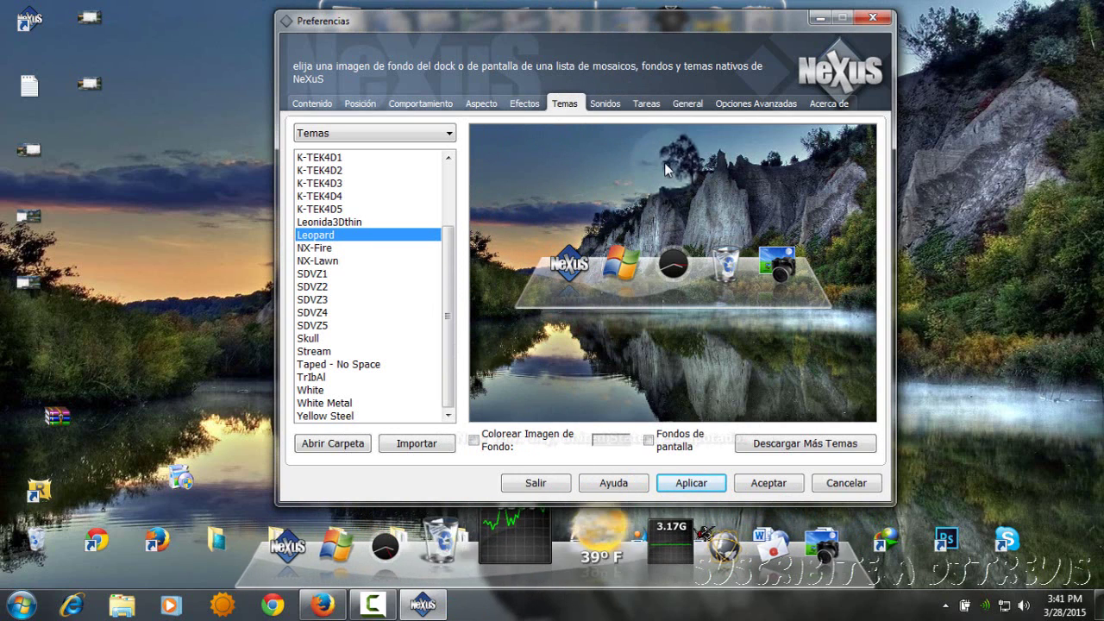
Step: Look through the dock's sound, task, general, advanced and about preferences
click(602, 106)
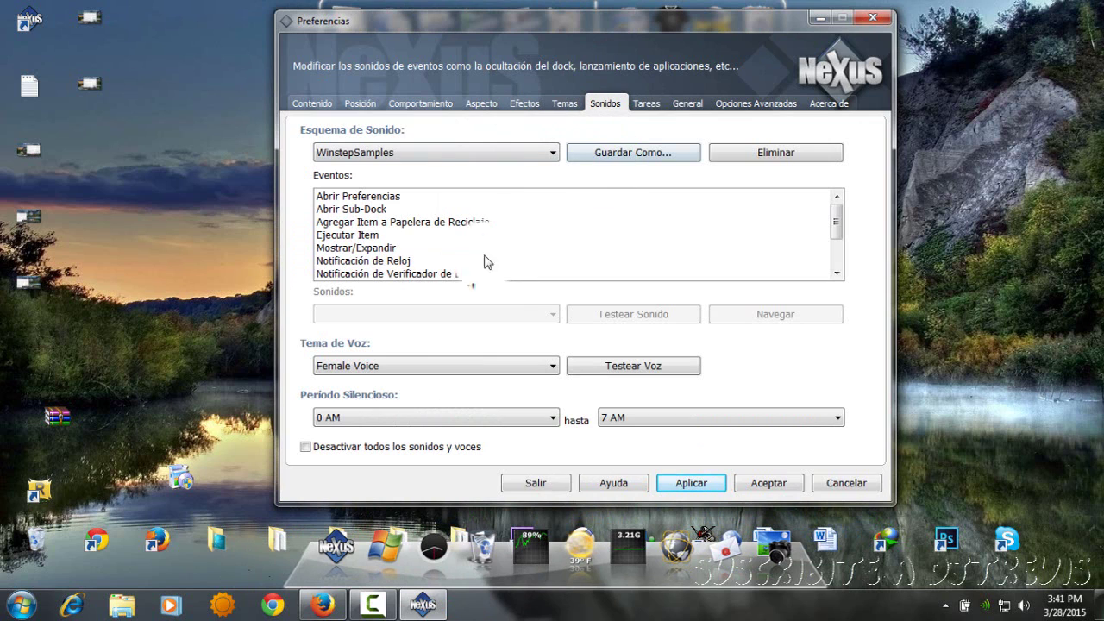
click(655, 107)
click(681, 106)
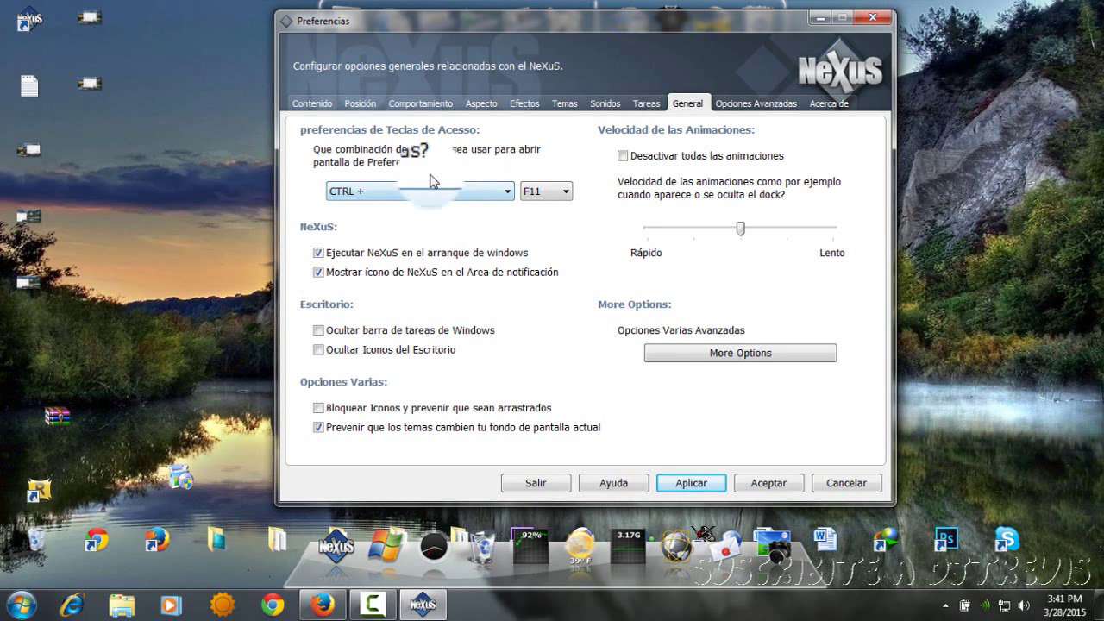
click(756, 105)
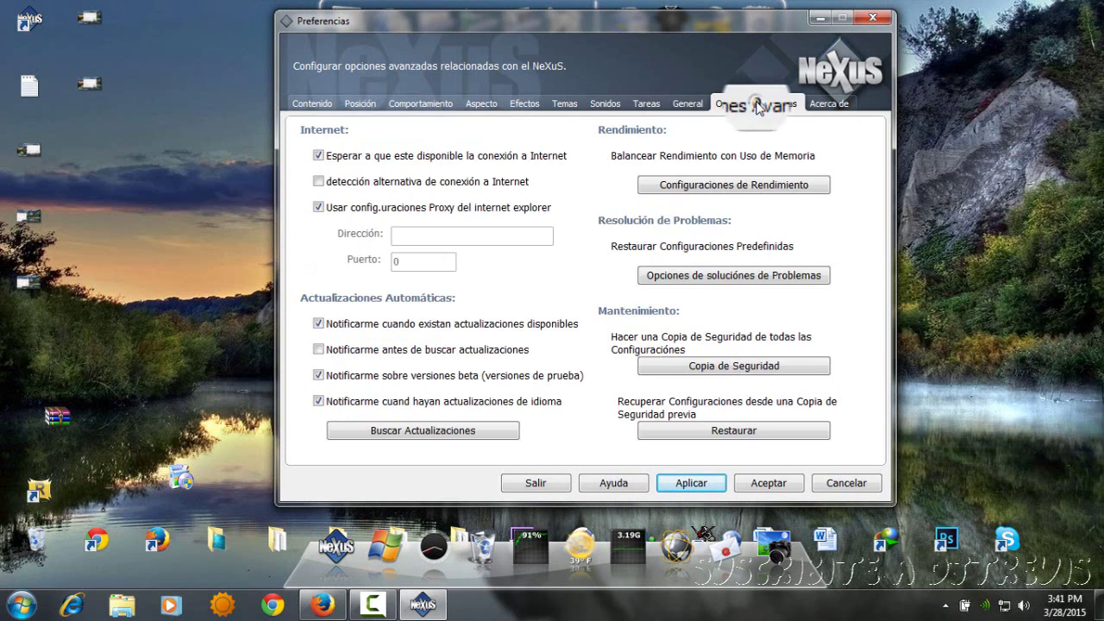
click(826, 112)
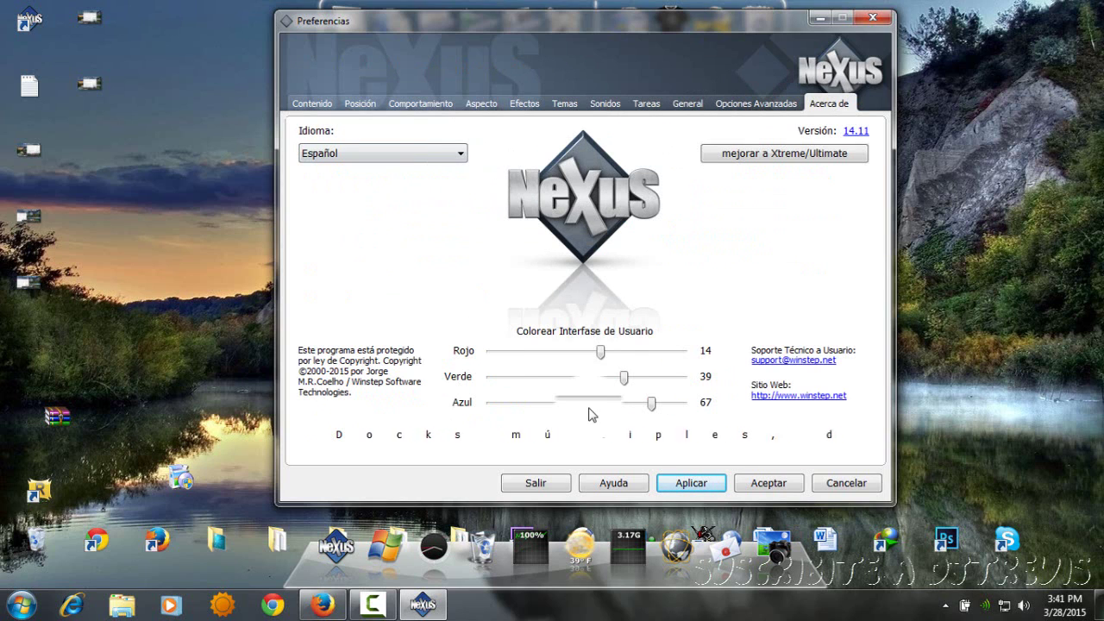
Step: Apply the dock preferences and minimize the preferences window to show the desktop
click(691, 484)
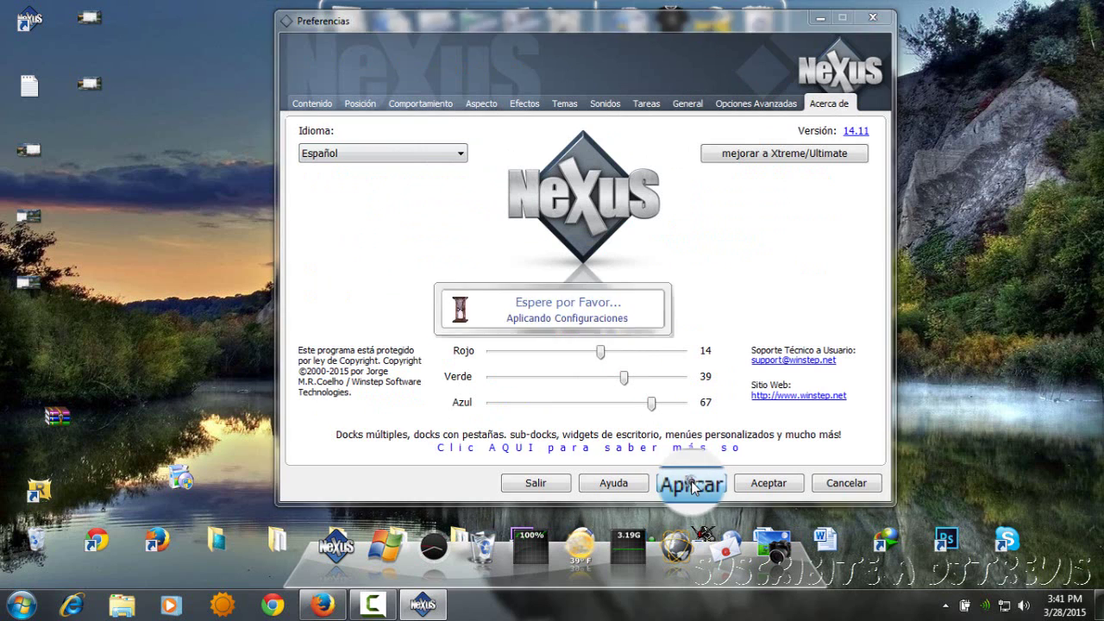
click(817, 24)
drag(842, 180, 466, 366)
drag(262, 184, 533, 357)
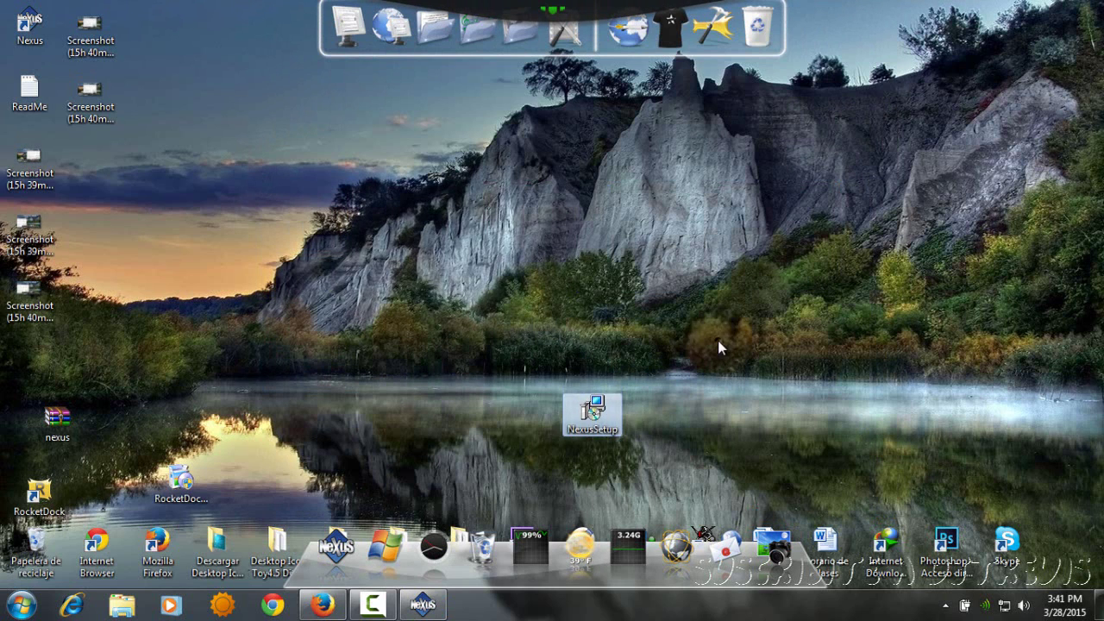
drag(379, 328, 680, 468)
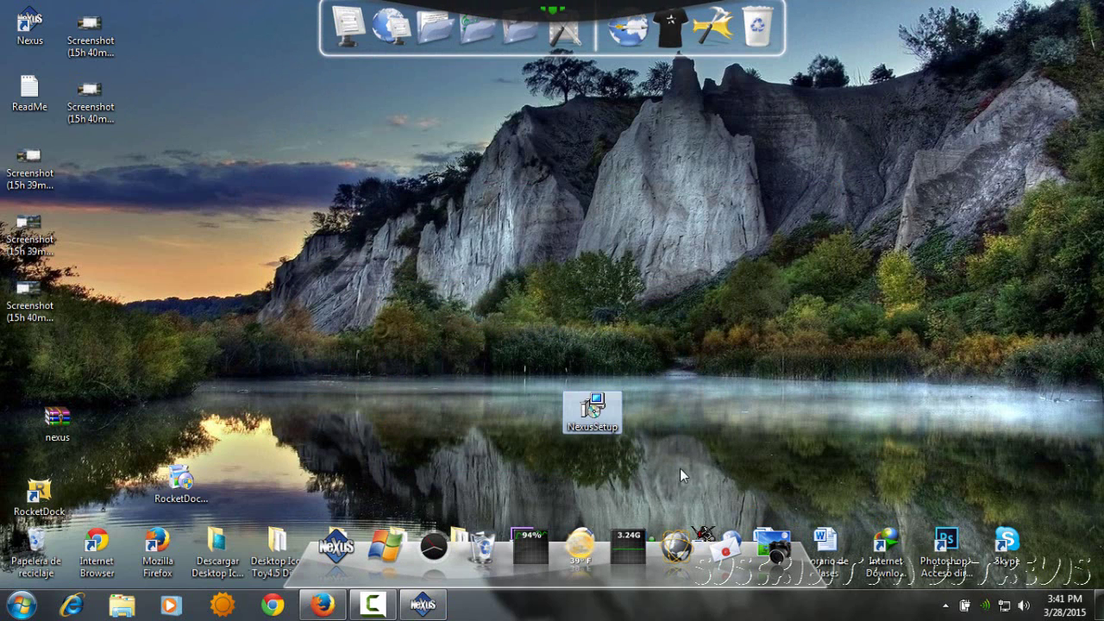
drag(715, 312, 398, 478)
drag(342, 246, 752, 483)
drag(845, 233, 455, 447)
drag(363, 266, 723, 494)
drag(870, 176, 489, 455)
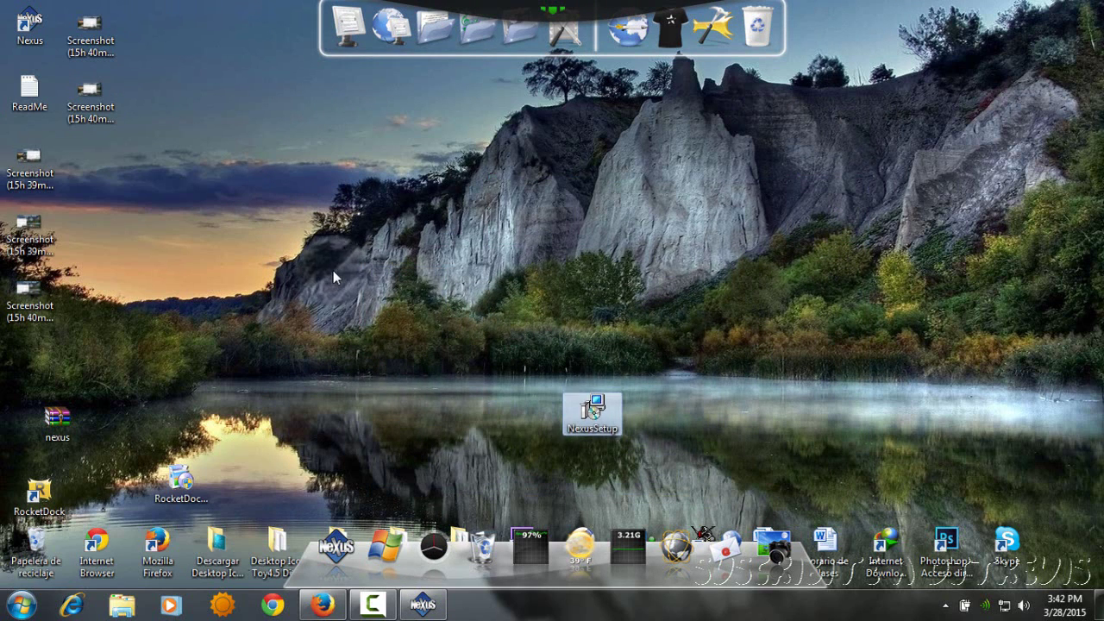
drag(333, 270, 677, 470)
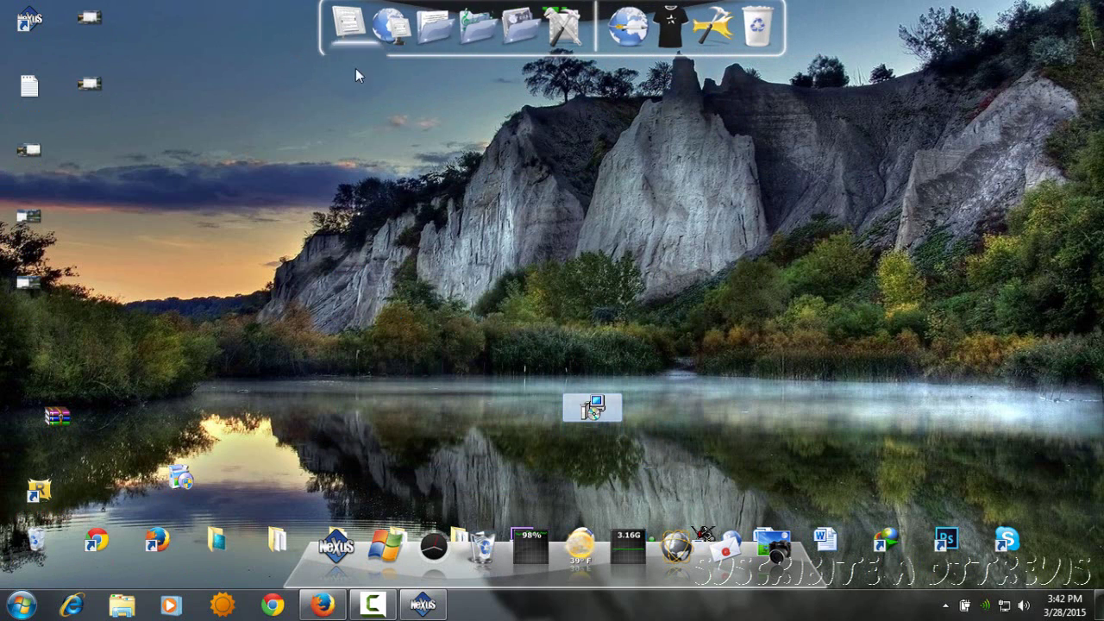
drag(765, 233, 450, 426)
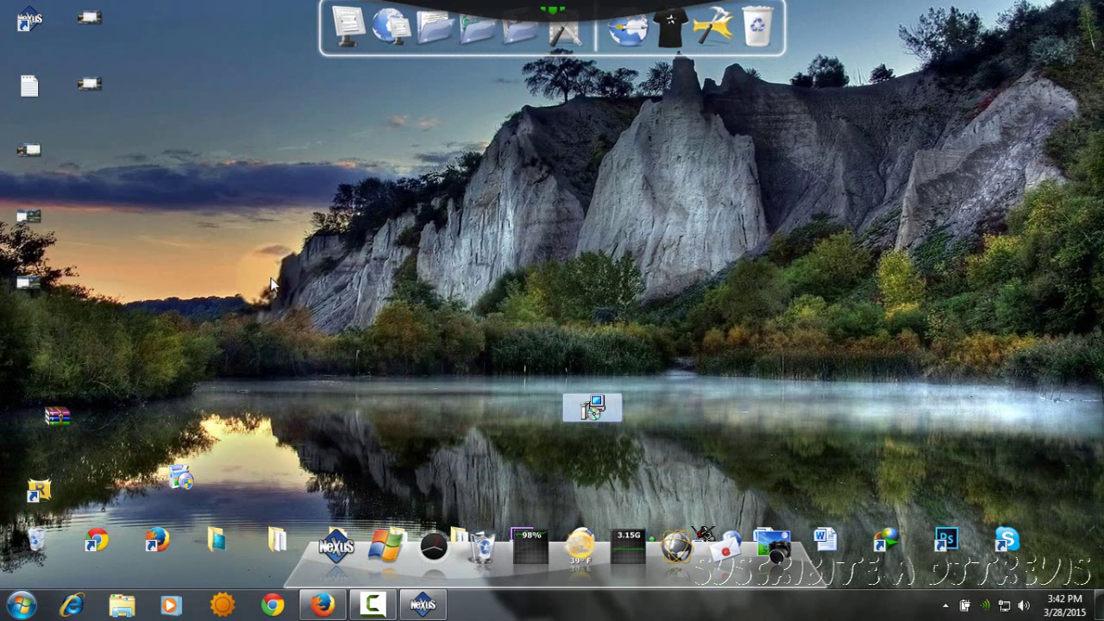
drag(512, 382, 270, 276)
drag(811, 344, 666, 255)
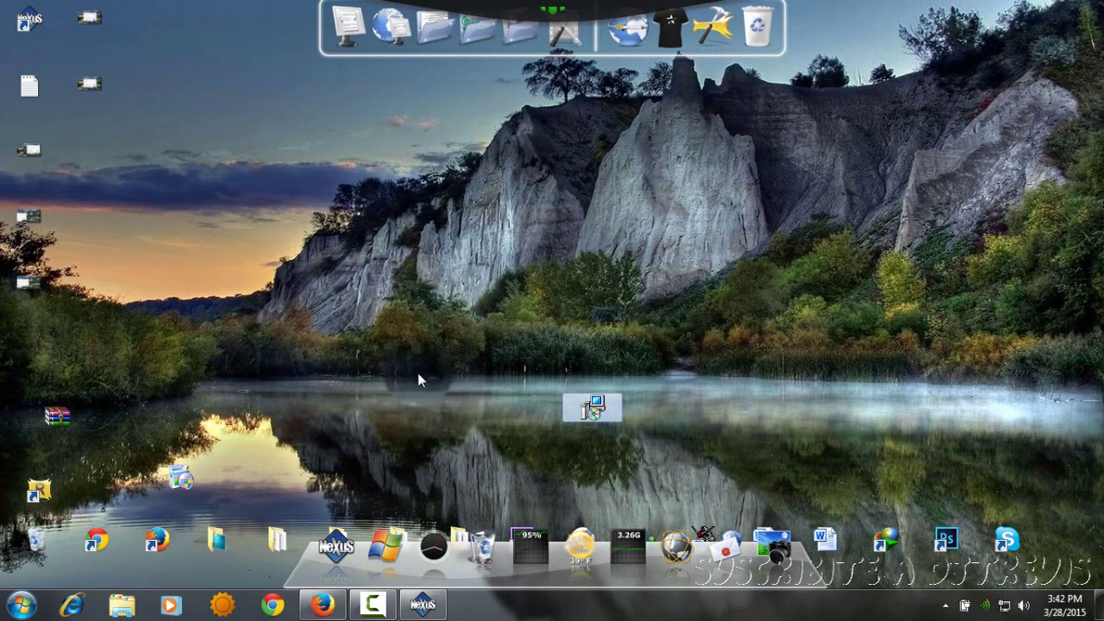
drag(367, 263, 789, 449)
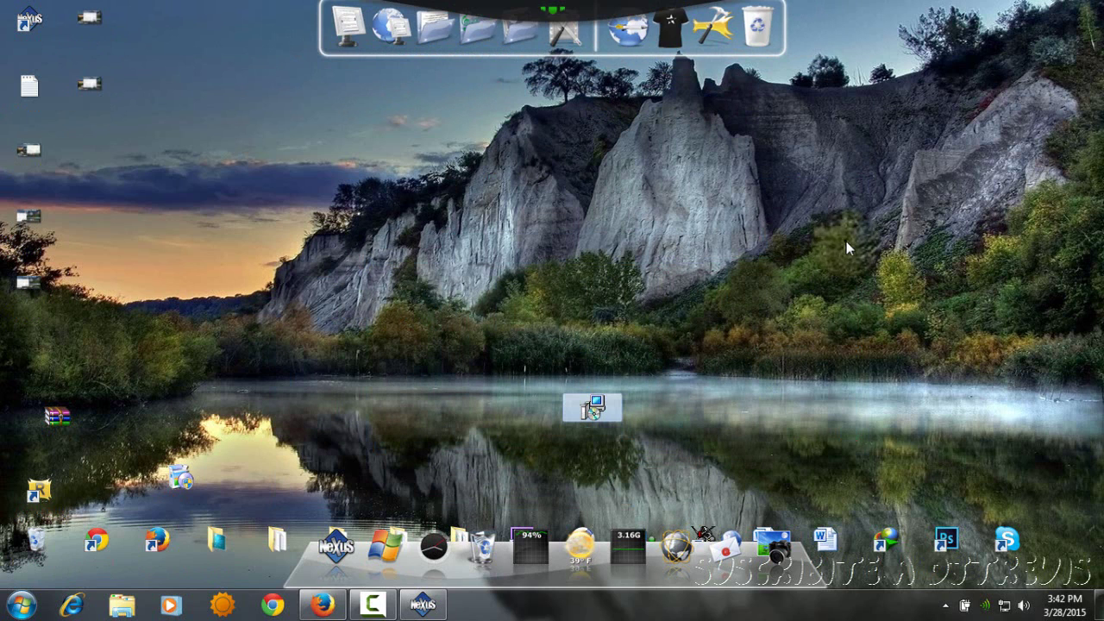
drag(846, 242, 470, 383)
drag(274, 252, 719, 451)
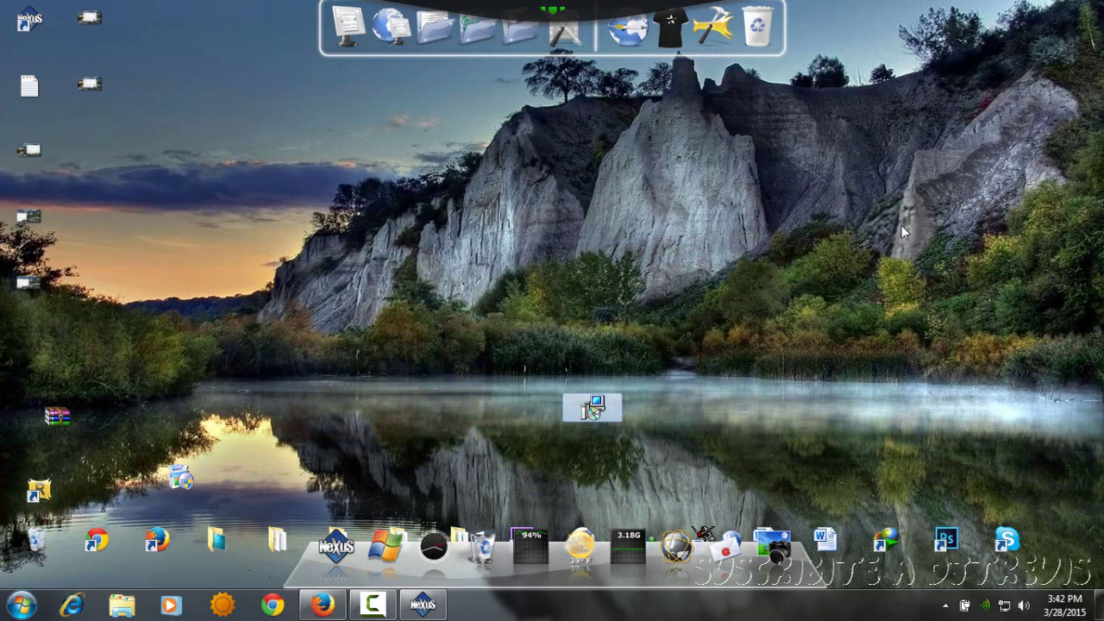
drag(901, 225, 679, 325)
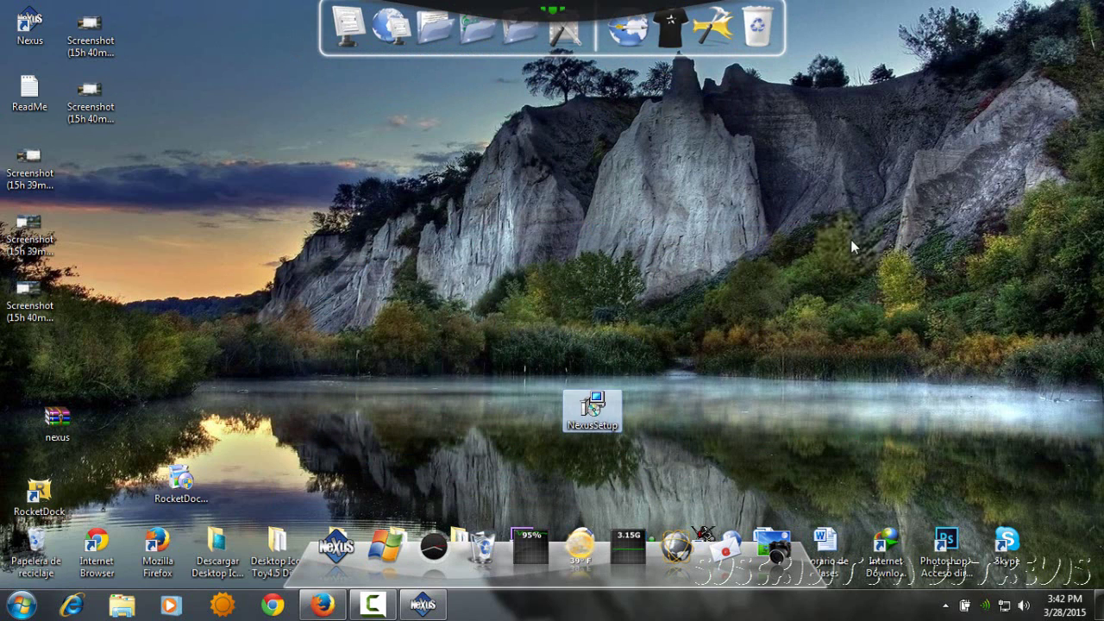
drag(851, 239, 414, 431)
drag(306, 305, 598, 315)
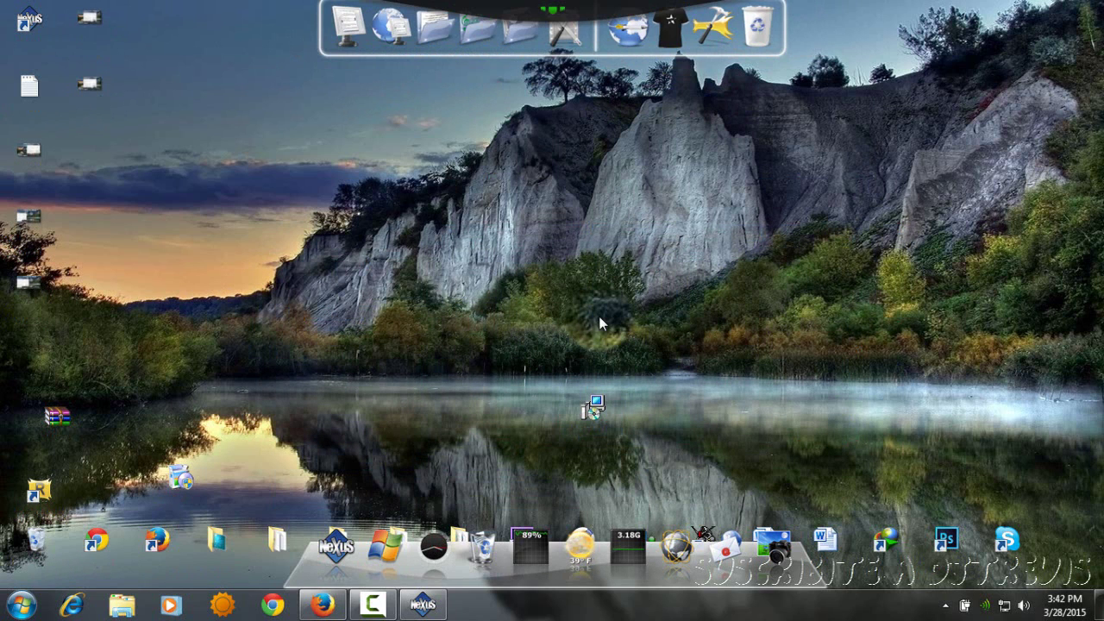